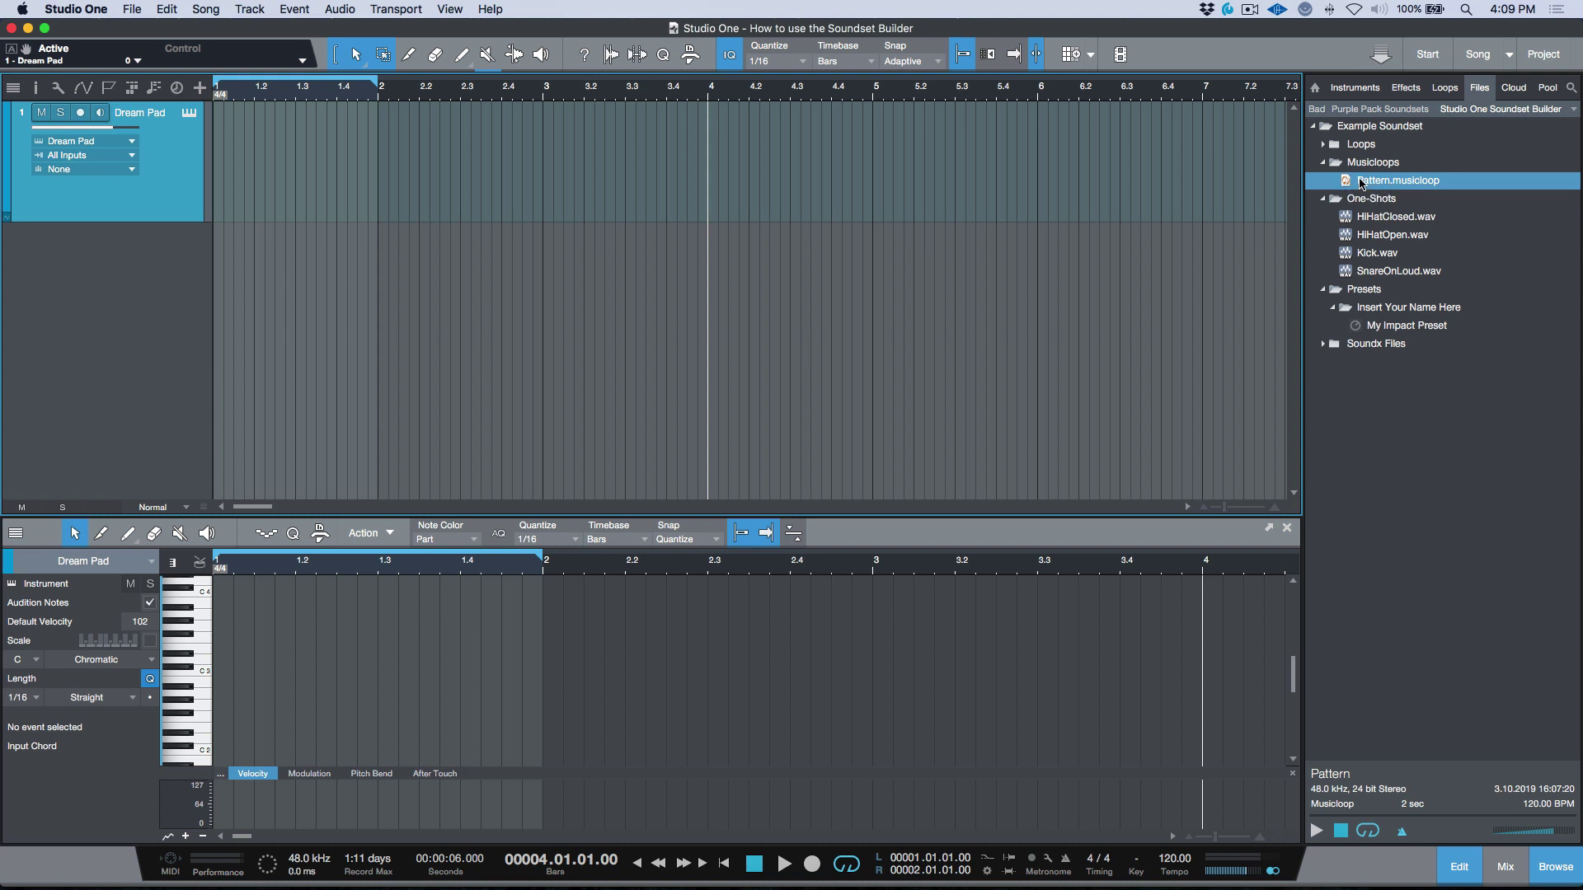
Step: Mount the Example Soundset folder as a sound set, accepting its existing properties
{"action": "left_click", "coordinate": [1410, 329]}
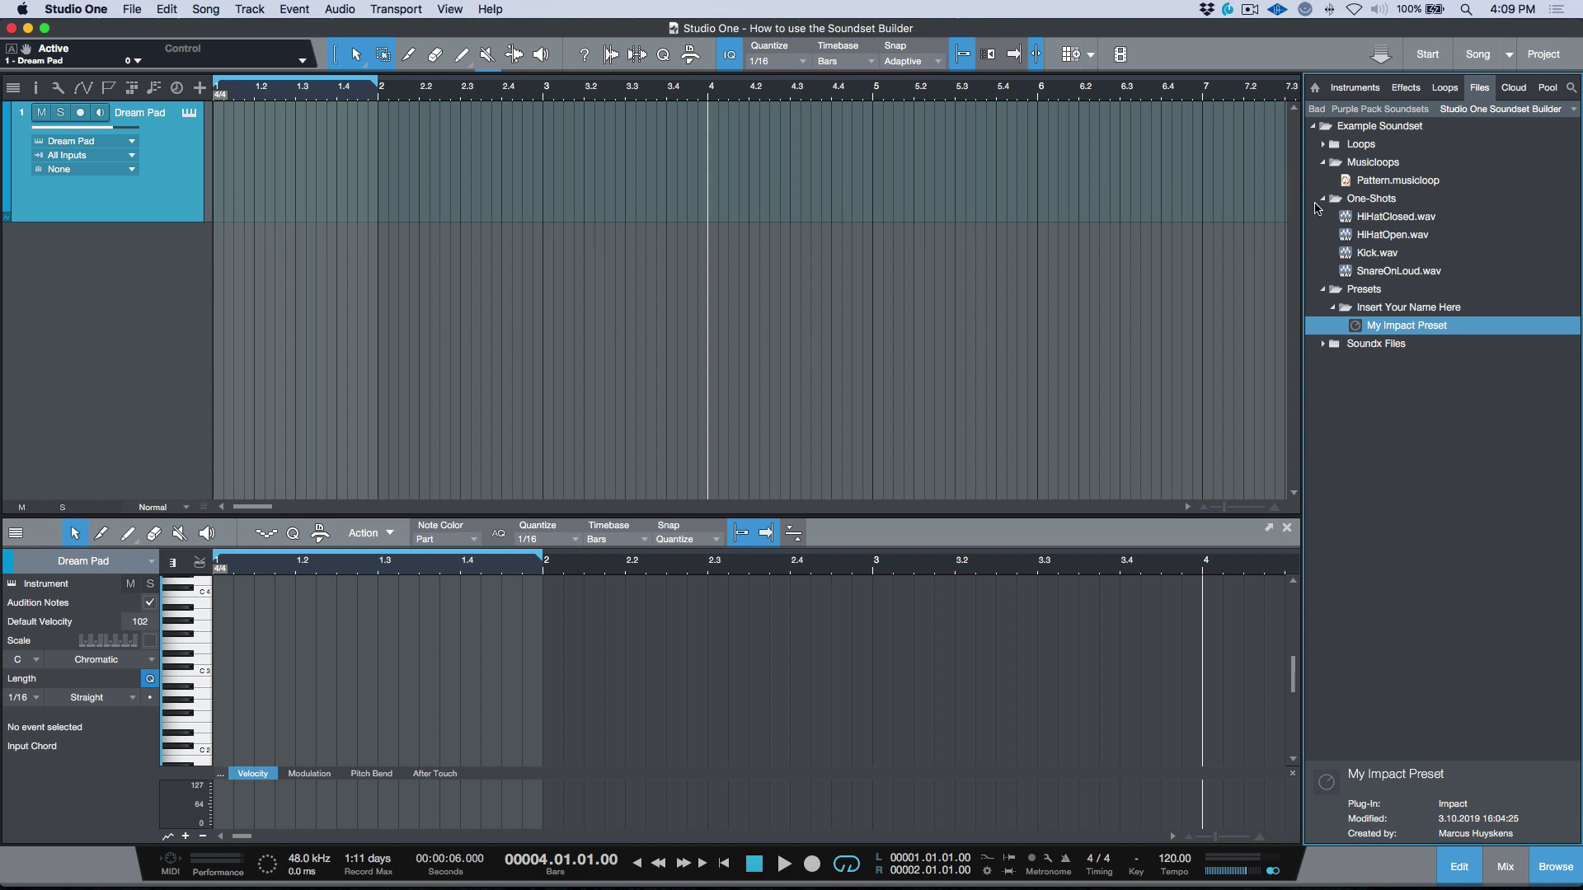
{"action": "double_click", "coordinate": [1391, 129]}
{"action": "right_click", "coordinate": [1392, 131]}
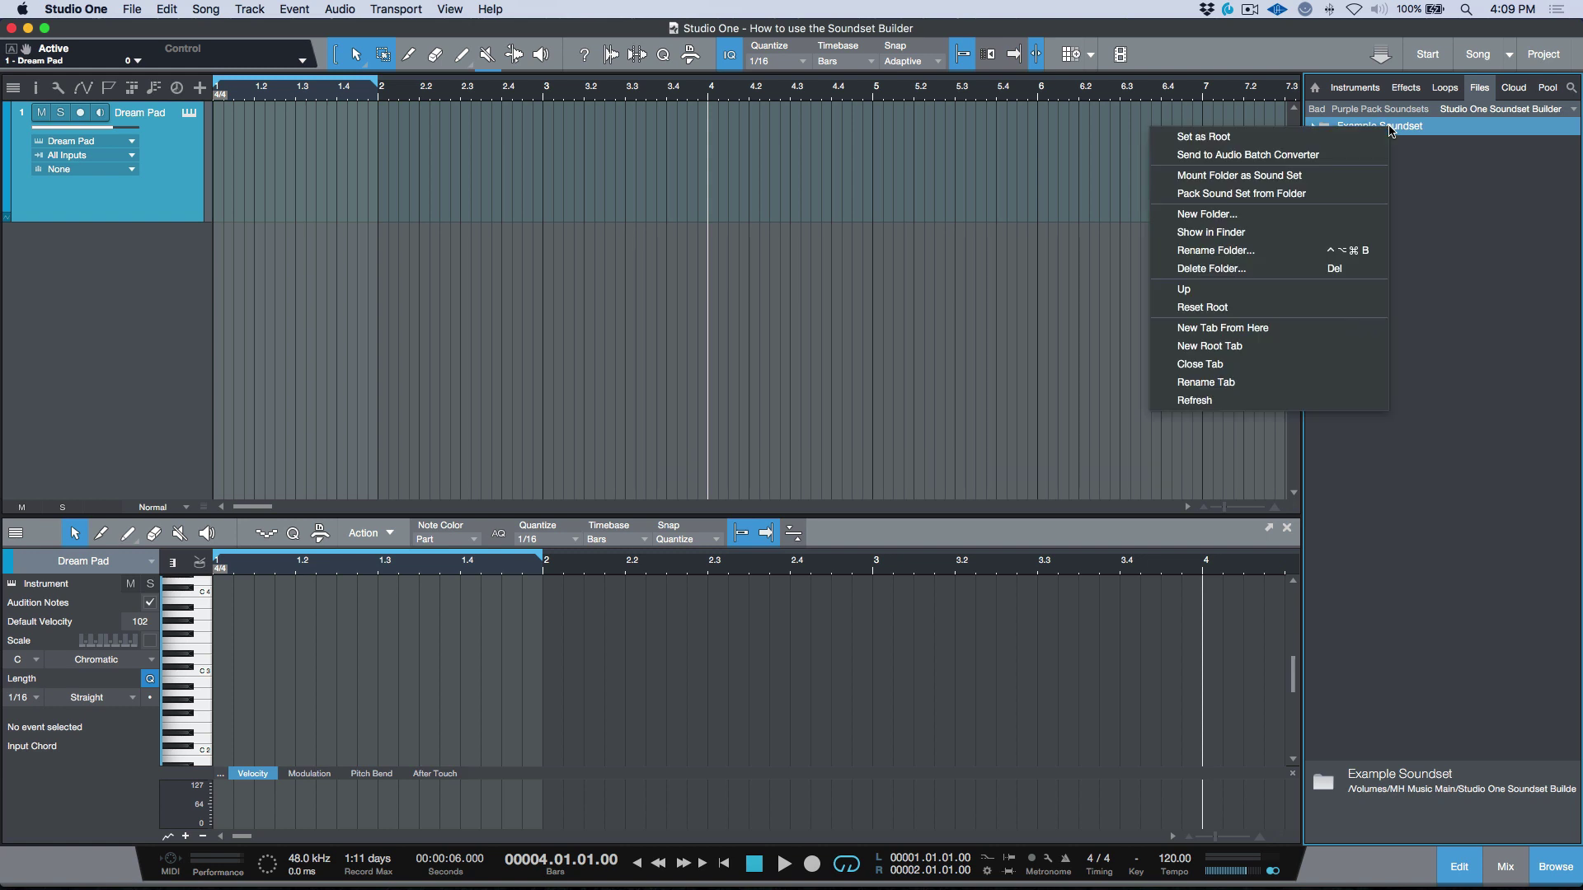
{"action": "left_click", "coordinate": [1327, 176]}
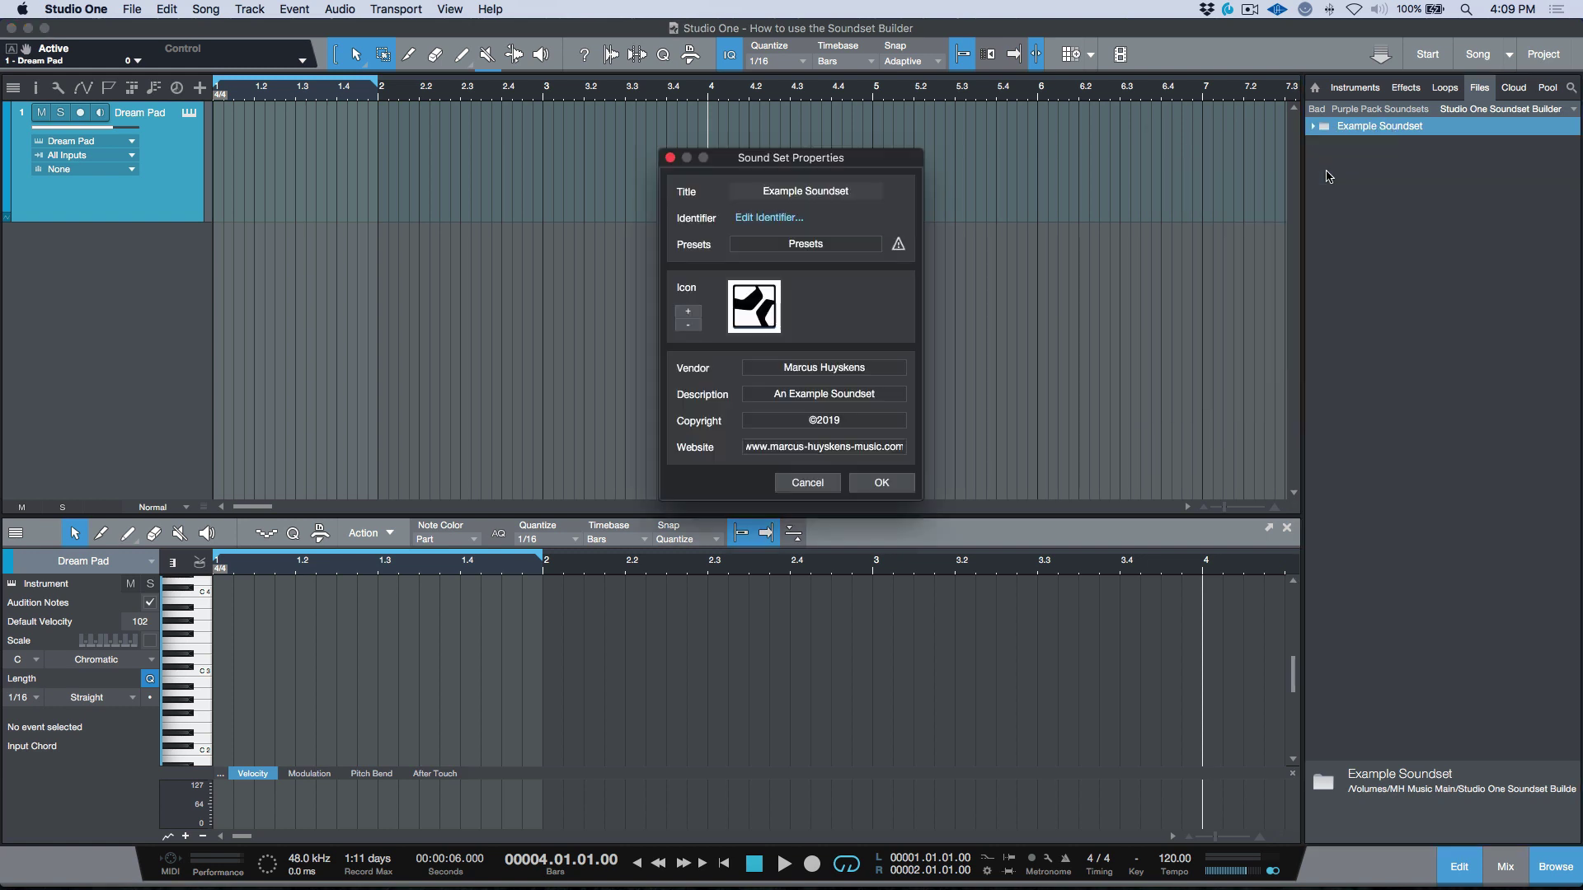
{"action": "left_click", "coordinate": [892, 481]}
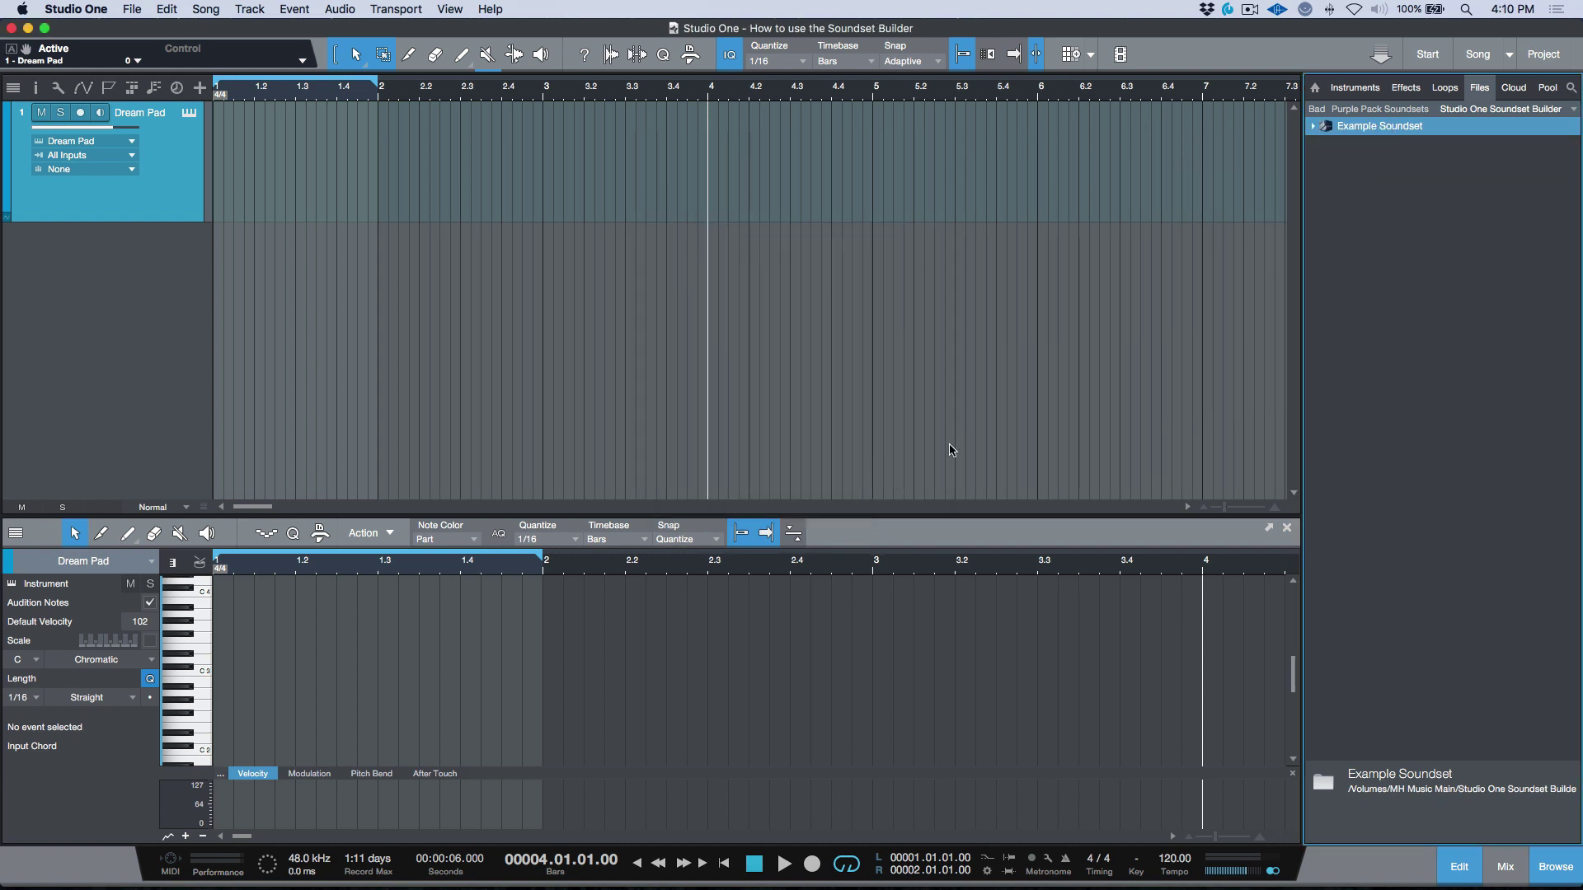
Step: Expand the mounted Example Soundset, and view its entry and contents in the browser's Sound Sets list
{"action": "left_click", "coordinate": [1313, 127]}
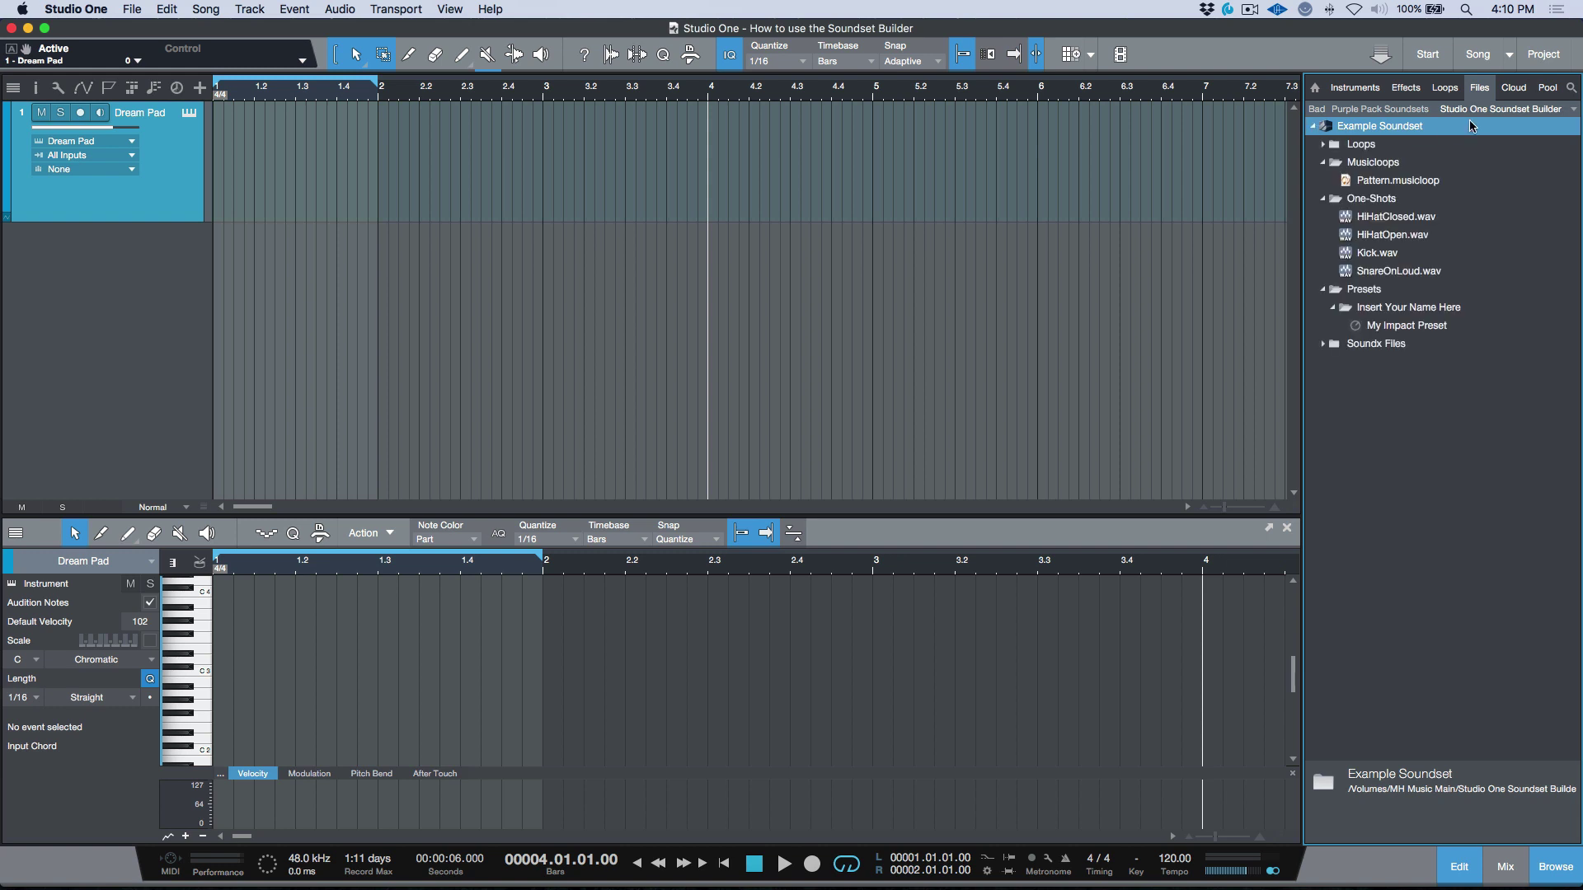
{"action": "left_click", "coordinate": [1573, 110]}
{"action": "left_click", "coordinate": [1501, 155]}
{"action": "double_click", "coordinate": [1372, 534]}
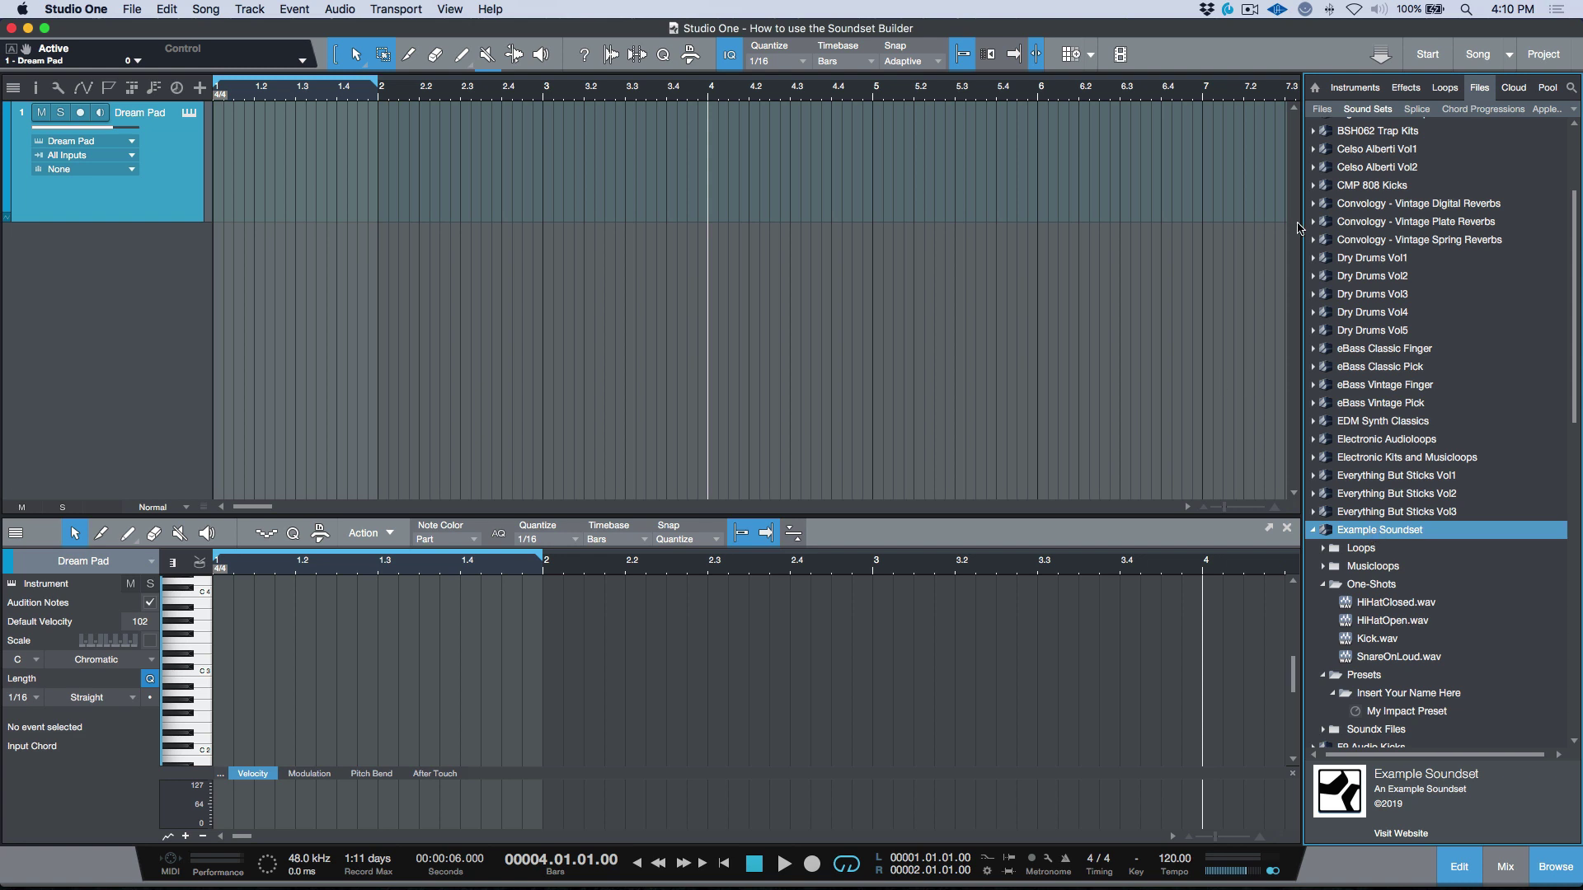
Step: Unmount the Example Soundset folder in the Studio One Soundset Builder location, collapse it and refresh the file list
{"action": "left_click", "coordinate": [1569, 110]}
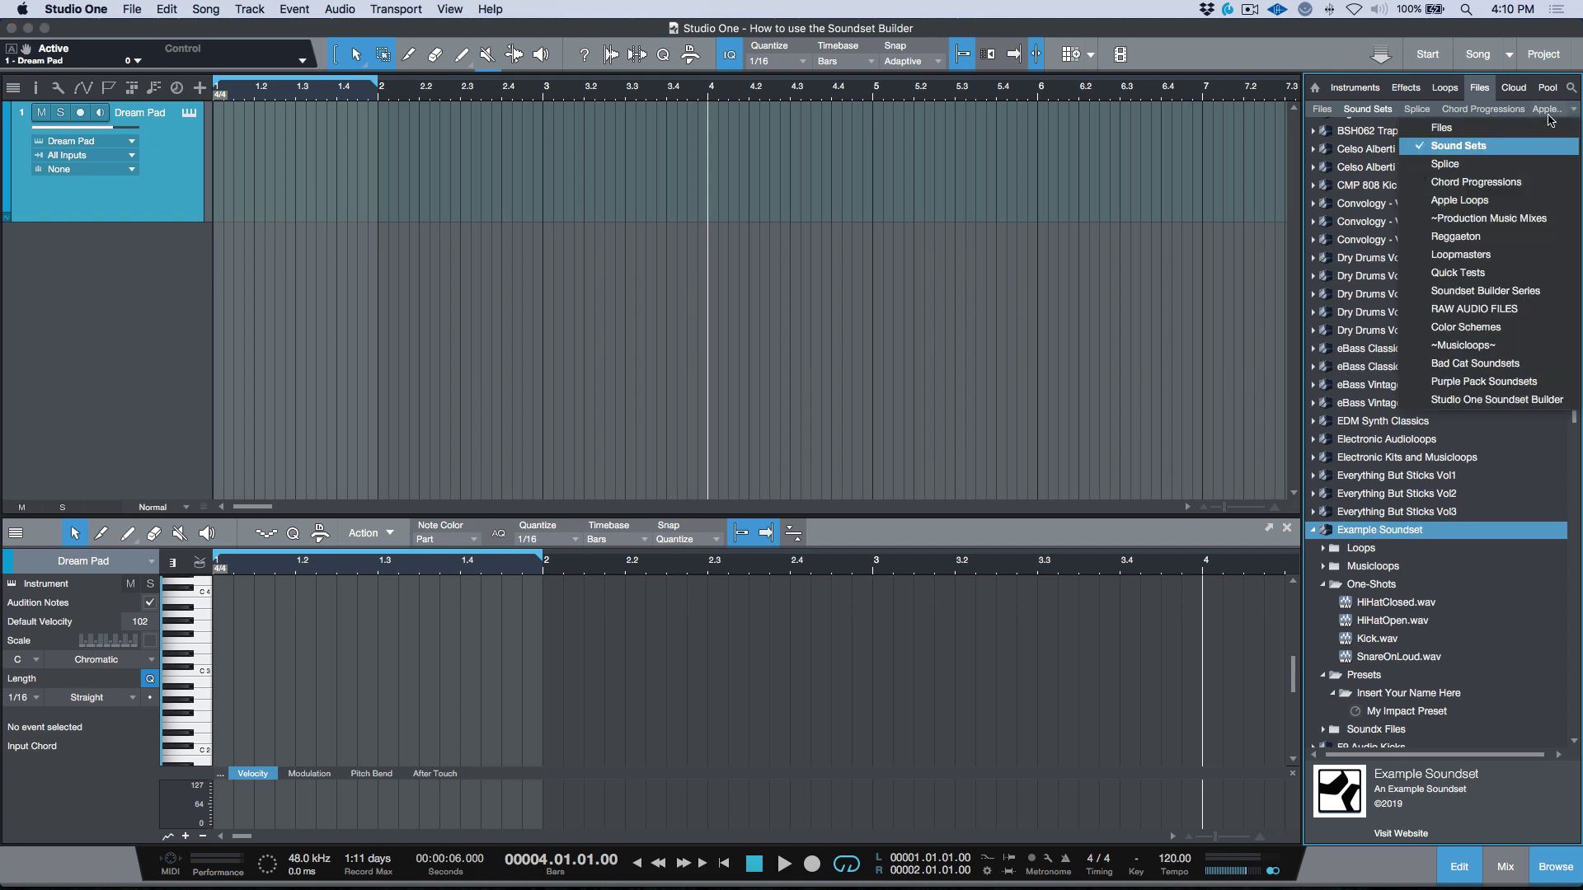
{"action": "left_click", "coordinate": [1505, 133]}
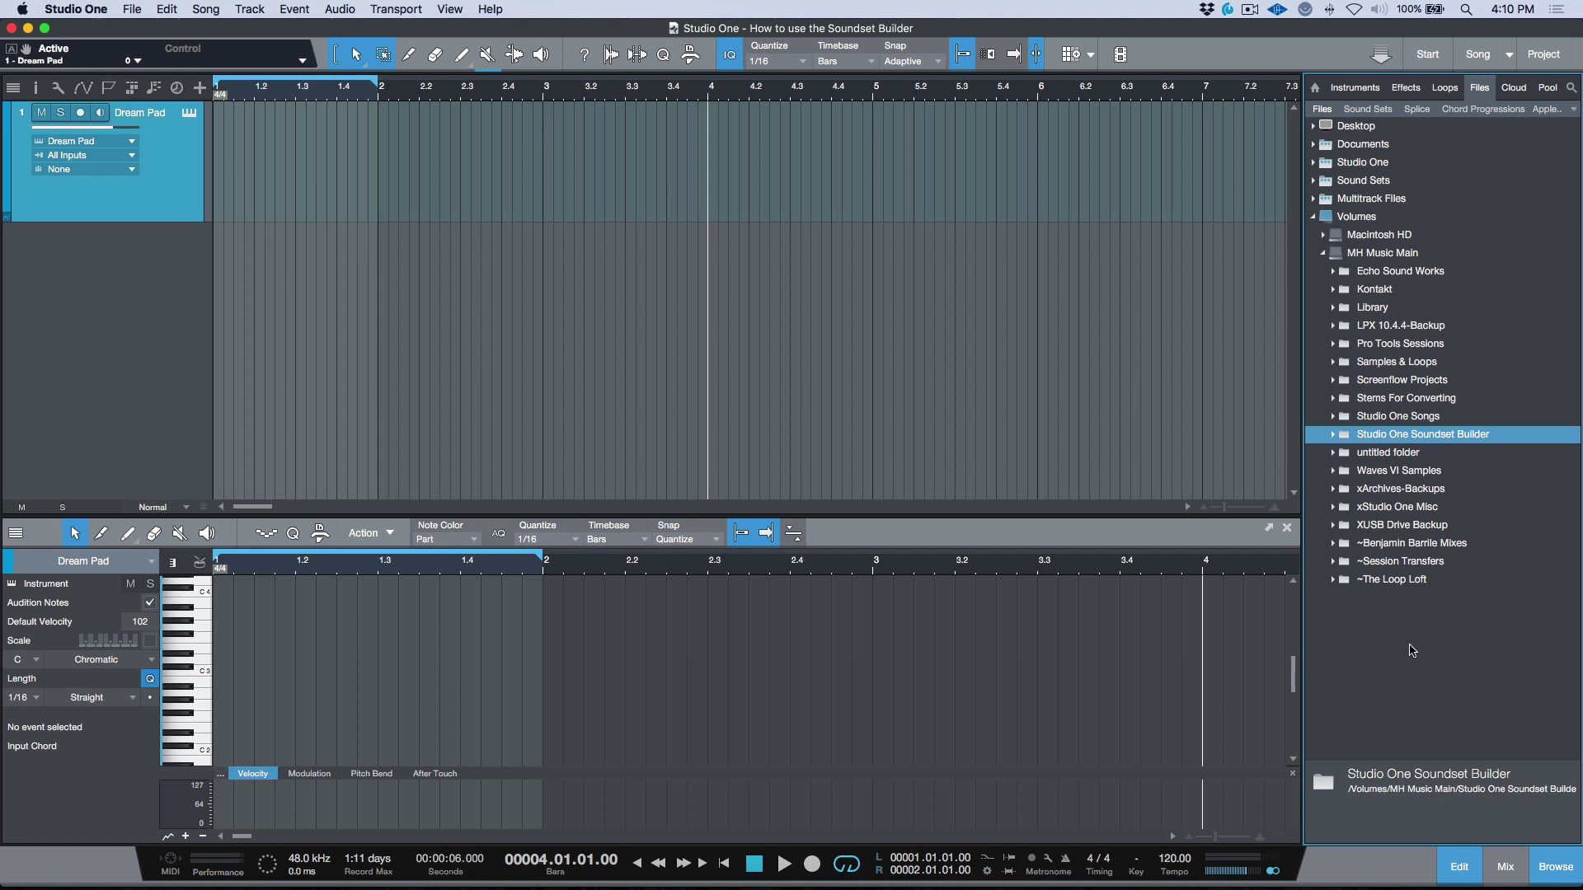
{"action": "left_click", "coordinate": [1573, 110]}
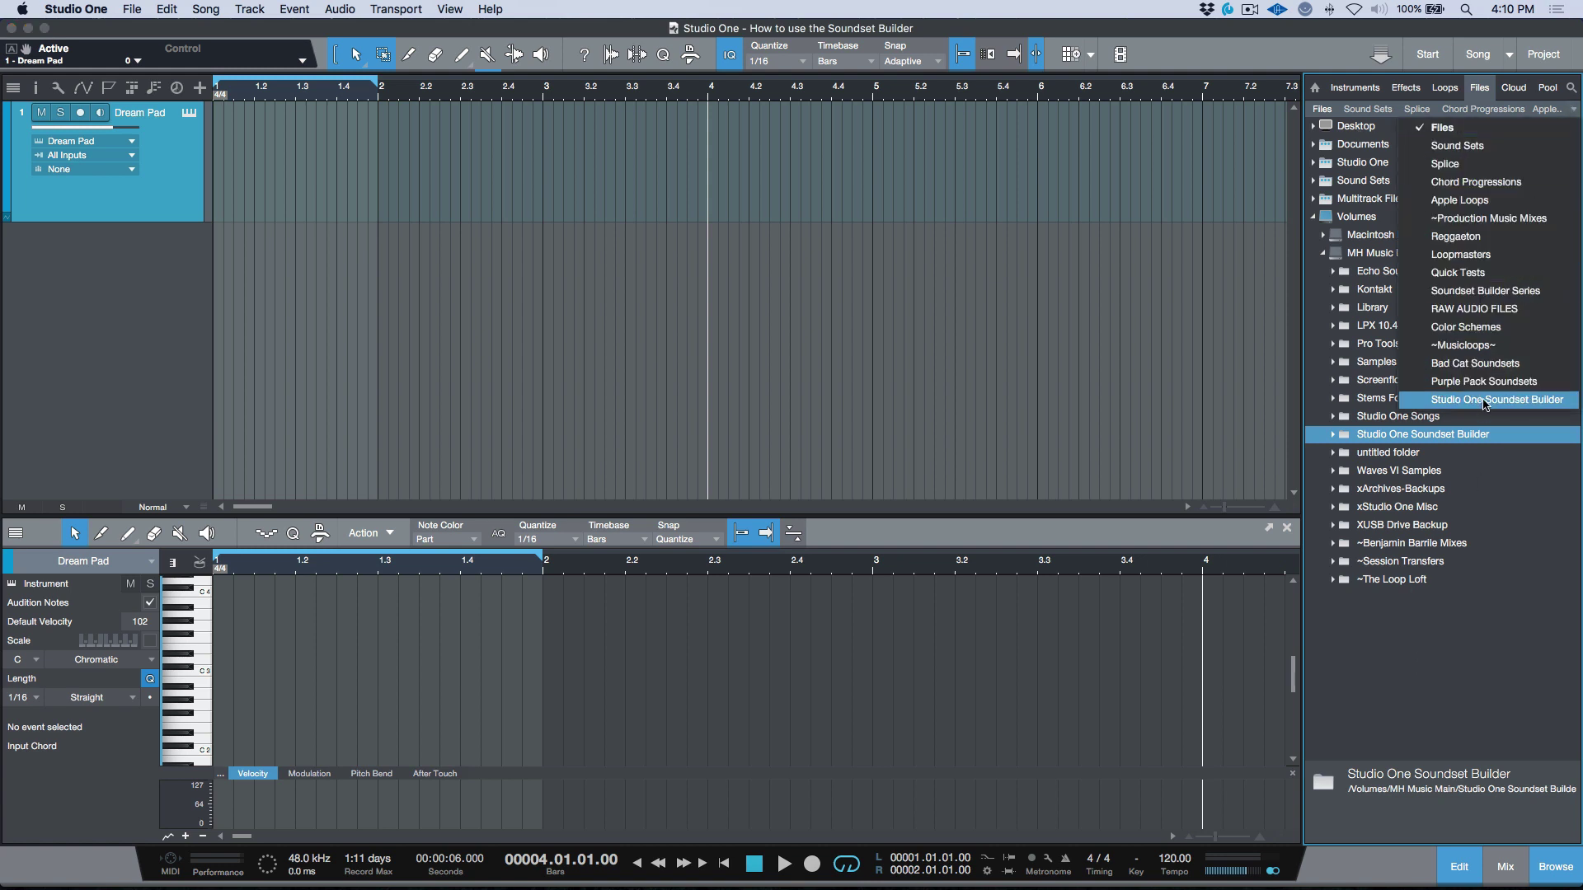
{"action": "left_click", "coordinate": [1484, 401]}
{"action": "right_click", "coordinate": [1353, 132]}
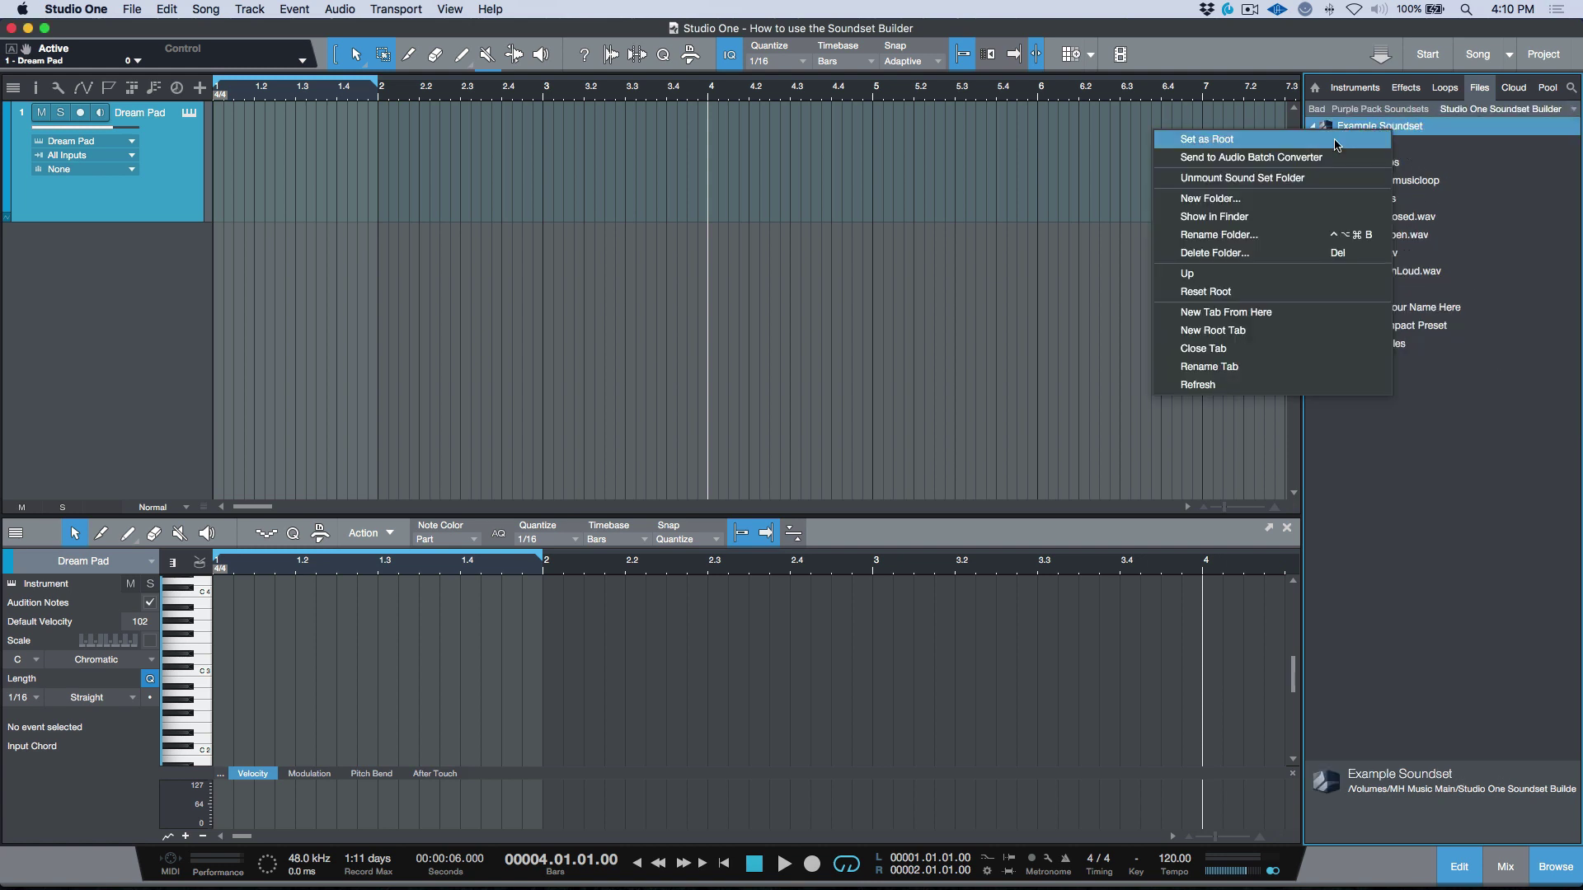
{"action": "key", "text": "Escape"}
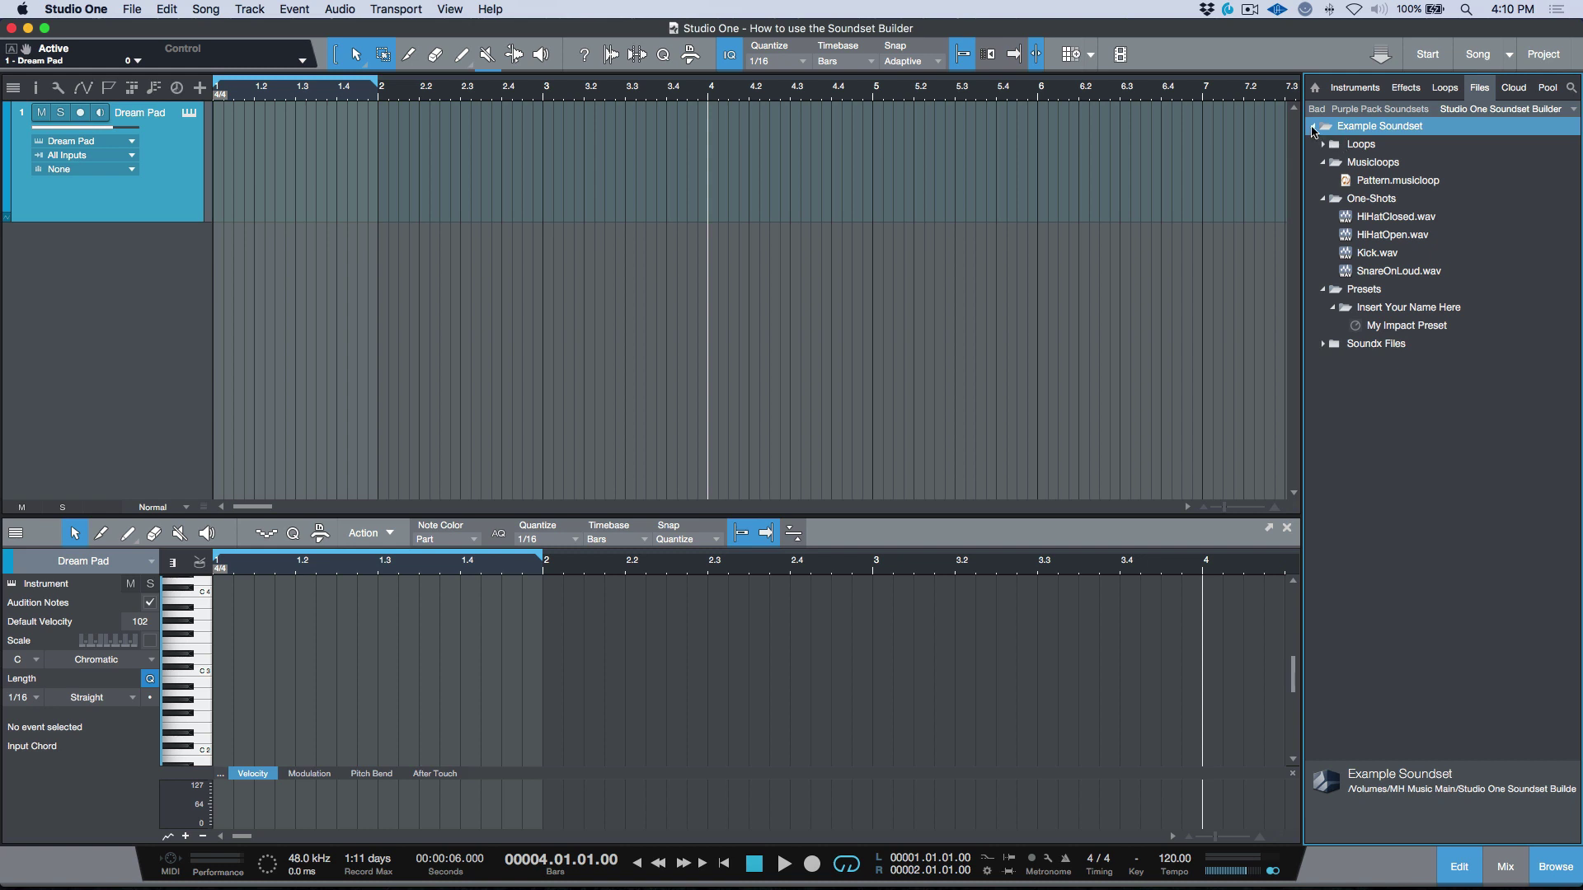
{"action": "left_click", "coordinate": [1314, 126]}
{"action": "right_click", "coordinate": [1340, 131]}
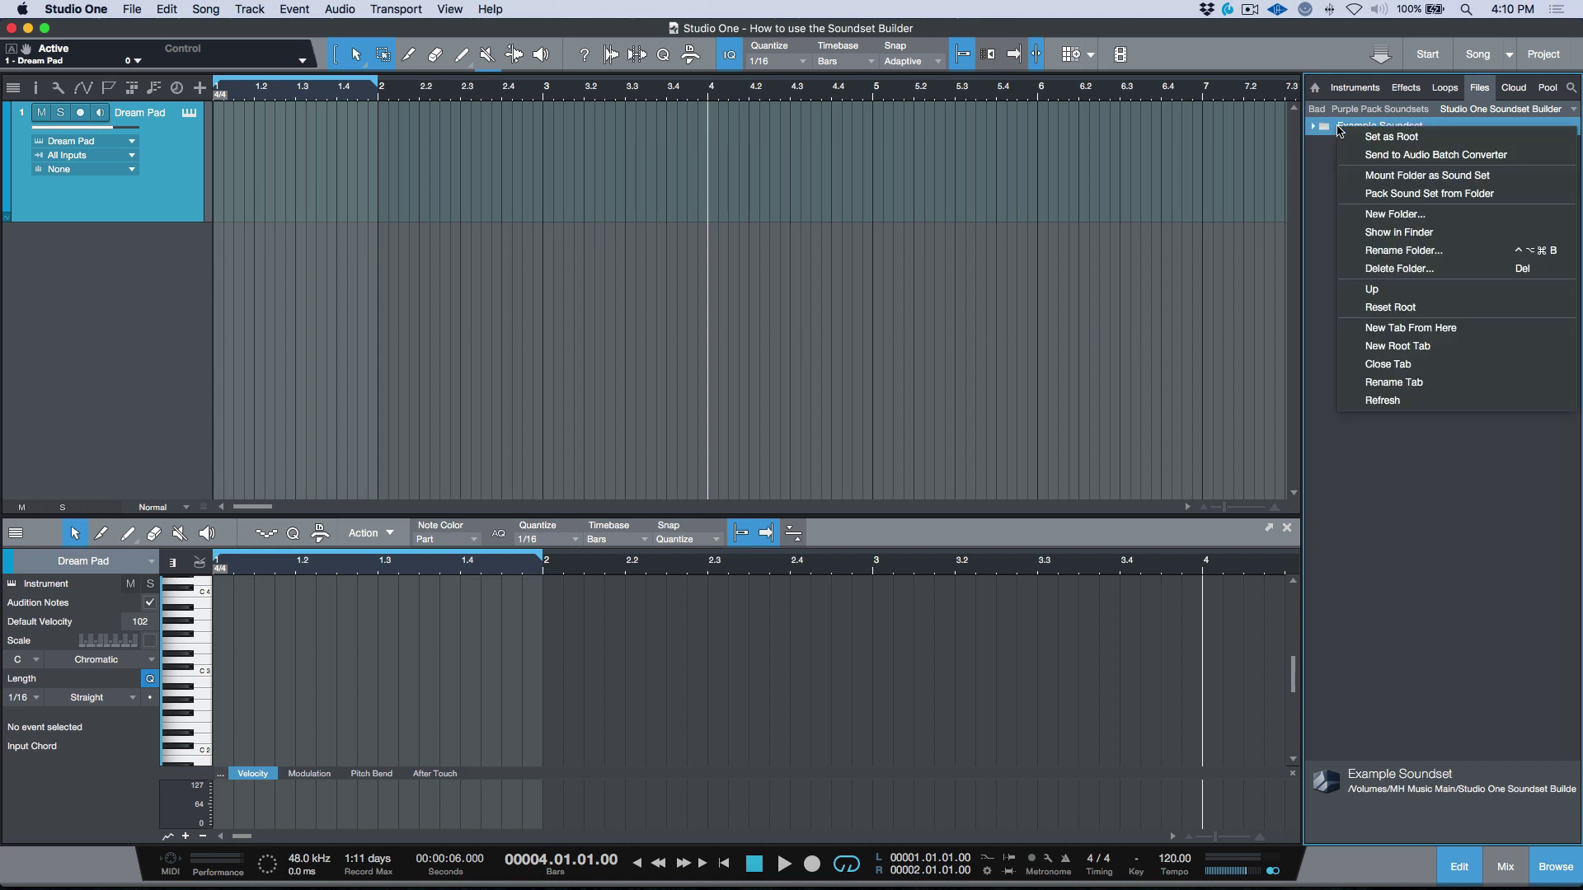
{"action": "left_click", "coordinate": [1402, 400]}
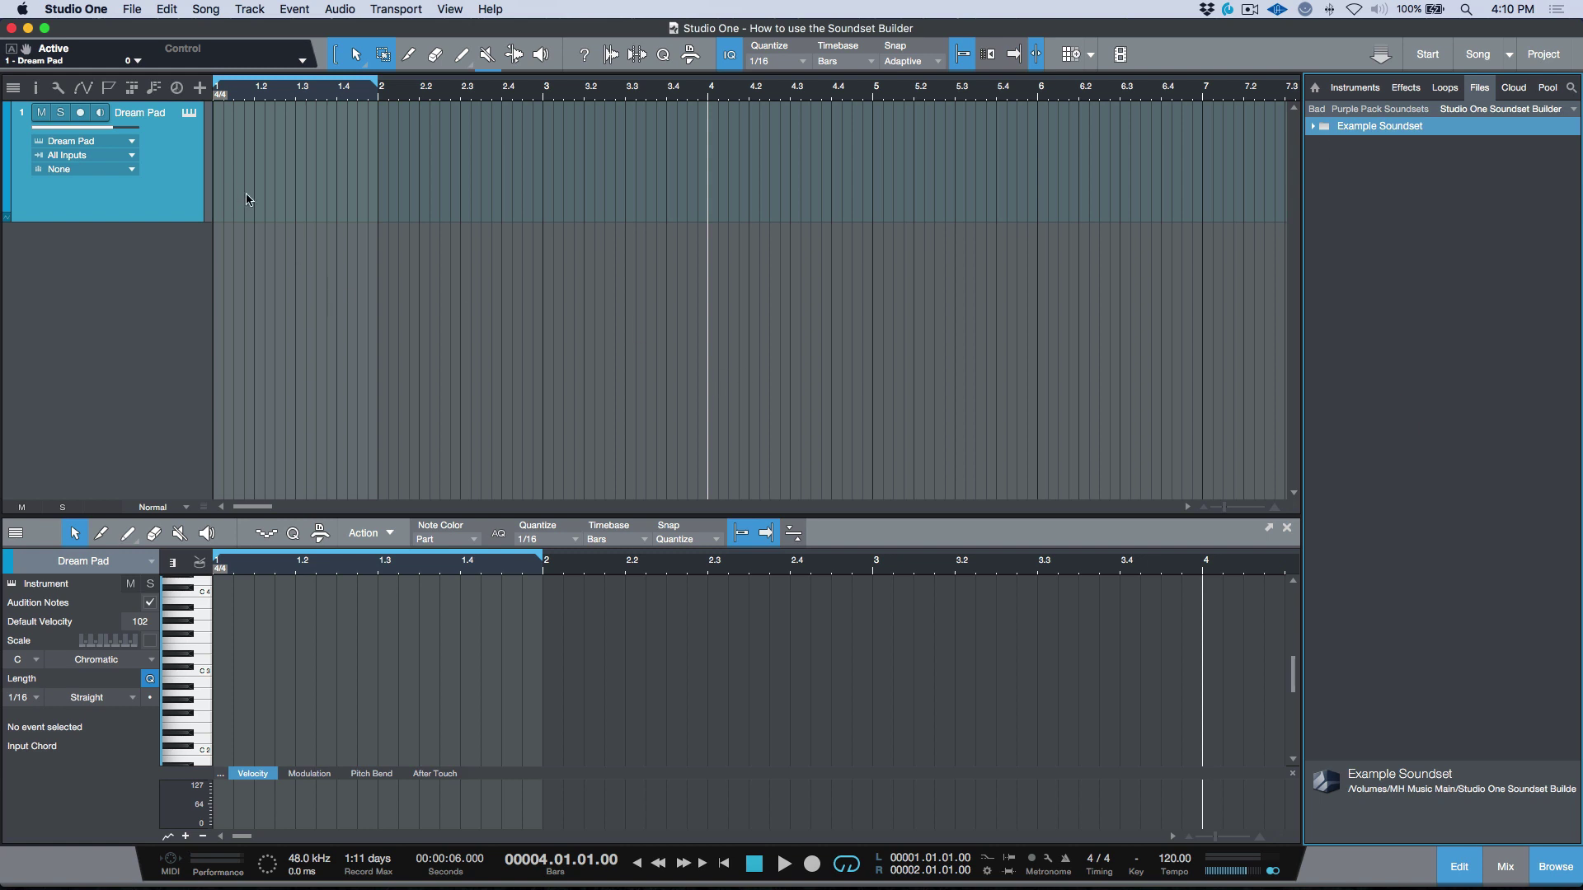
Step: Open the Dream Pad instrument's Presence Editor and examine the sample zones and their file paths
{"action": "left_click", "coordinate": [188, 115]}
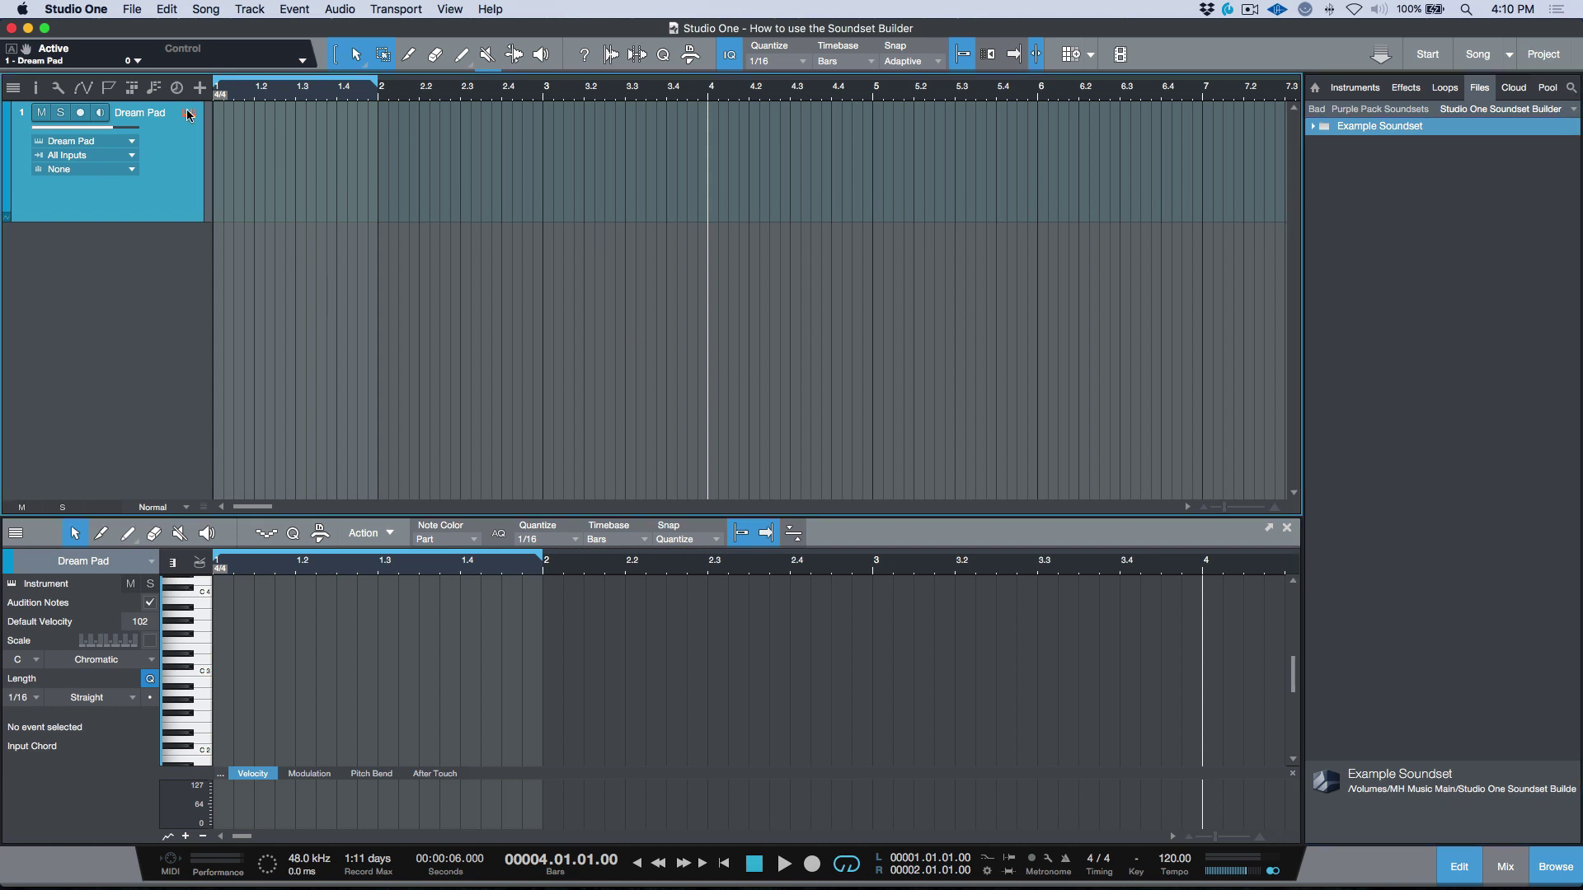
{"action": "left_click_drag", "start_coordinate": [710, 97], "coordinate": [653, 33]}
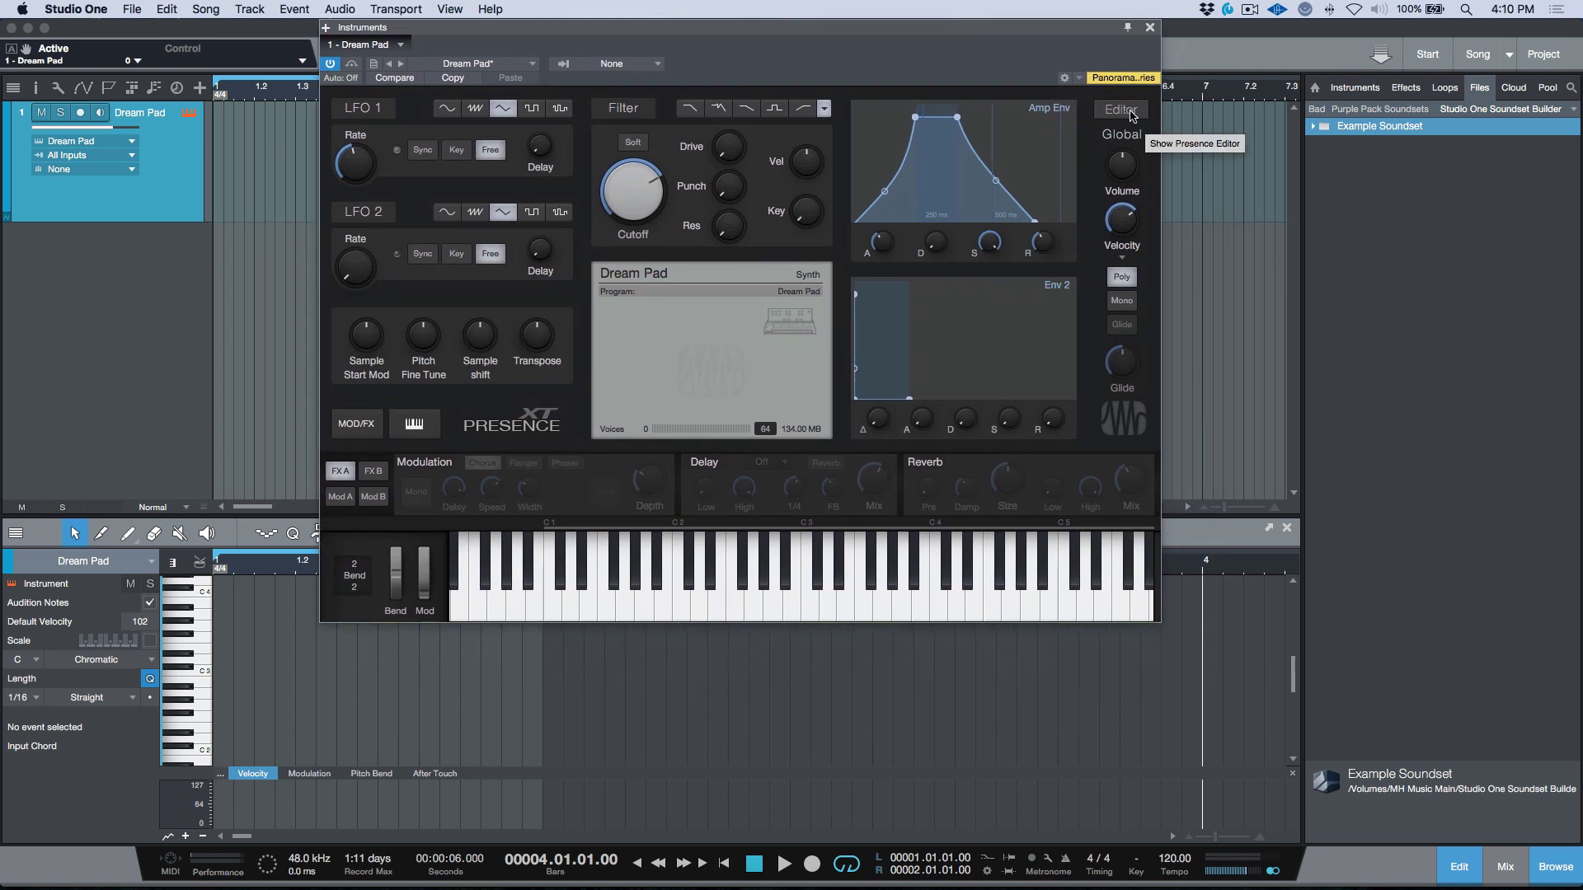
{"action": "left_click", "coordinate": [1133, 116]}
{"action": "left_click_drag", "start_coordinate": [1155, 615], "coordinate": [1155, 888]}
{"action": "left_click_drag", "start_coordinate": [699, 346], "coordinate": [699, 280]}
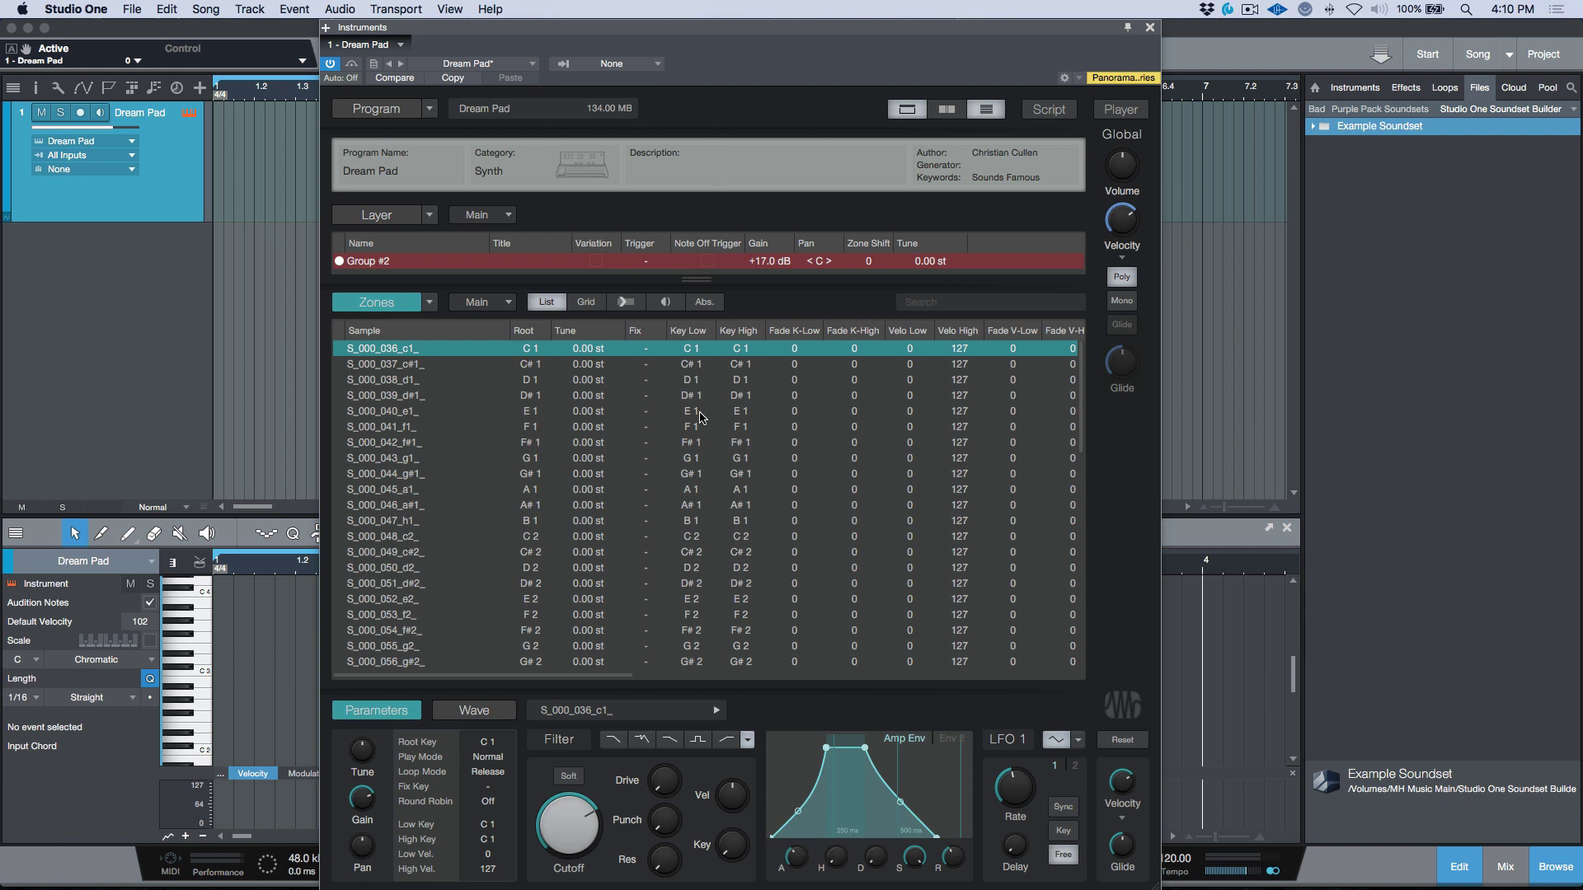
{"action": "scroll", "coordinate": [699, 418], "scroll_direction": "right", "scroll_amount": 10}
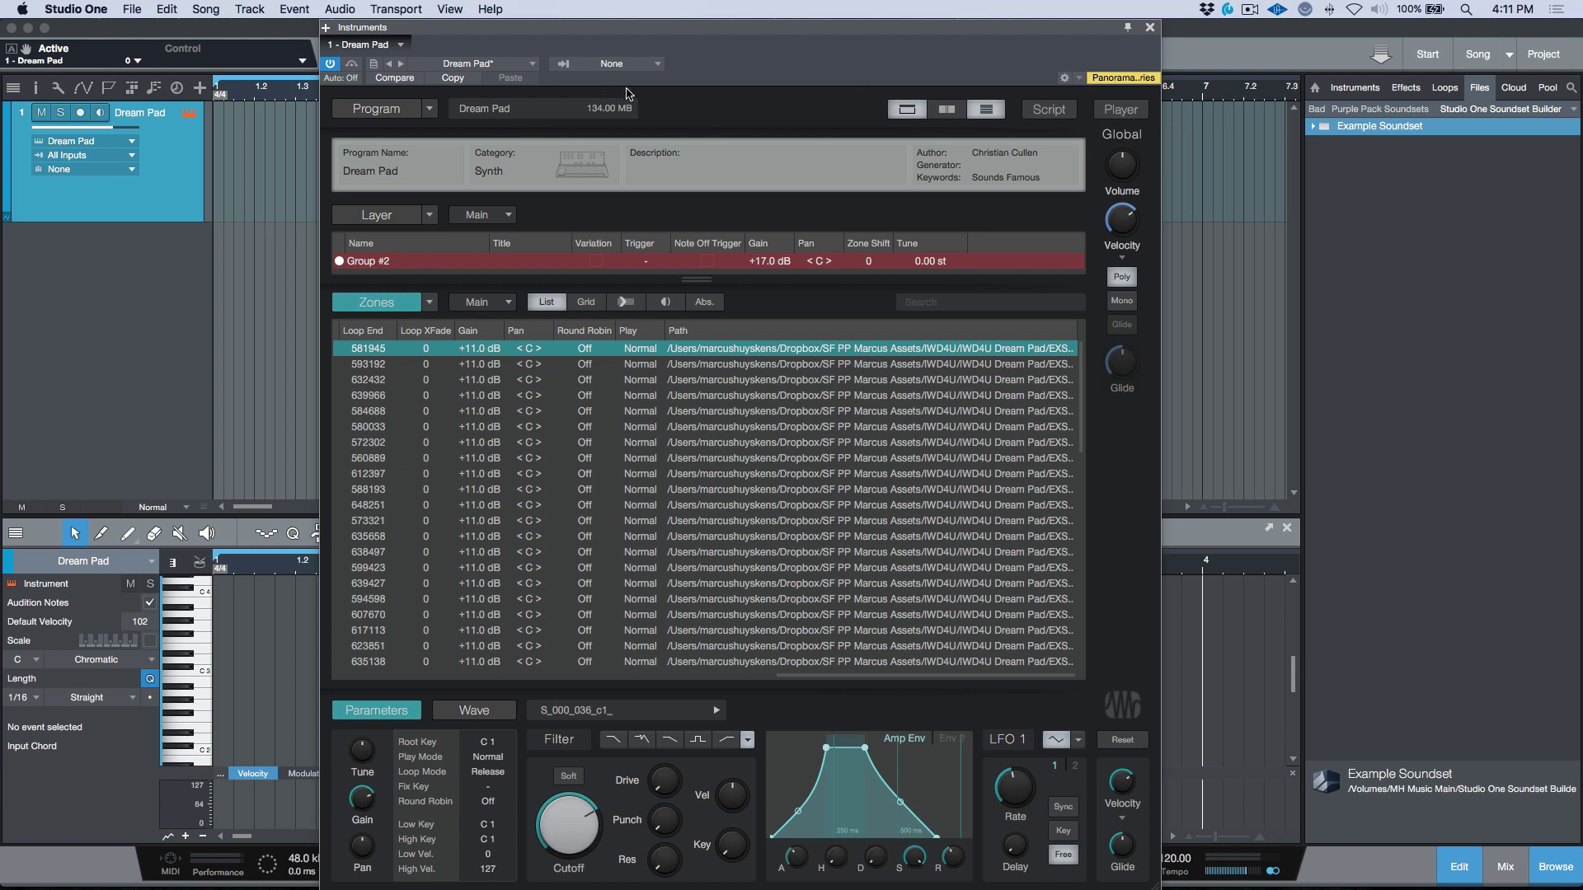
Step: Pack the Dream Pad program as Dream Pad.soundx into the Soundx Files folder of Example Soundset on MH Music Main
{"action": "left_click", "coordinate": [1136, 116]}
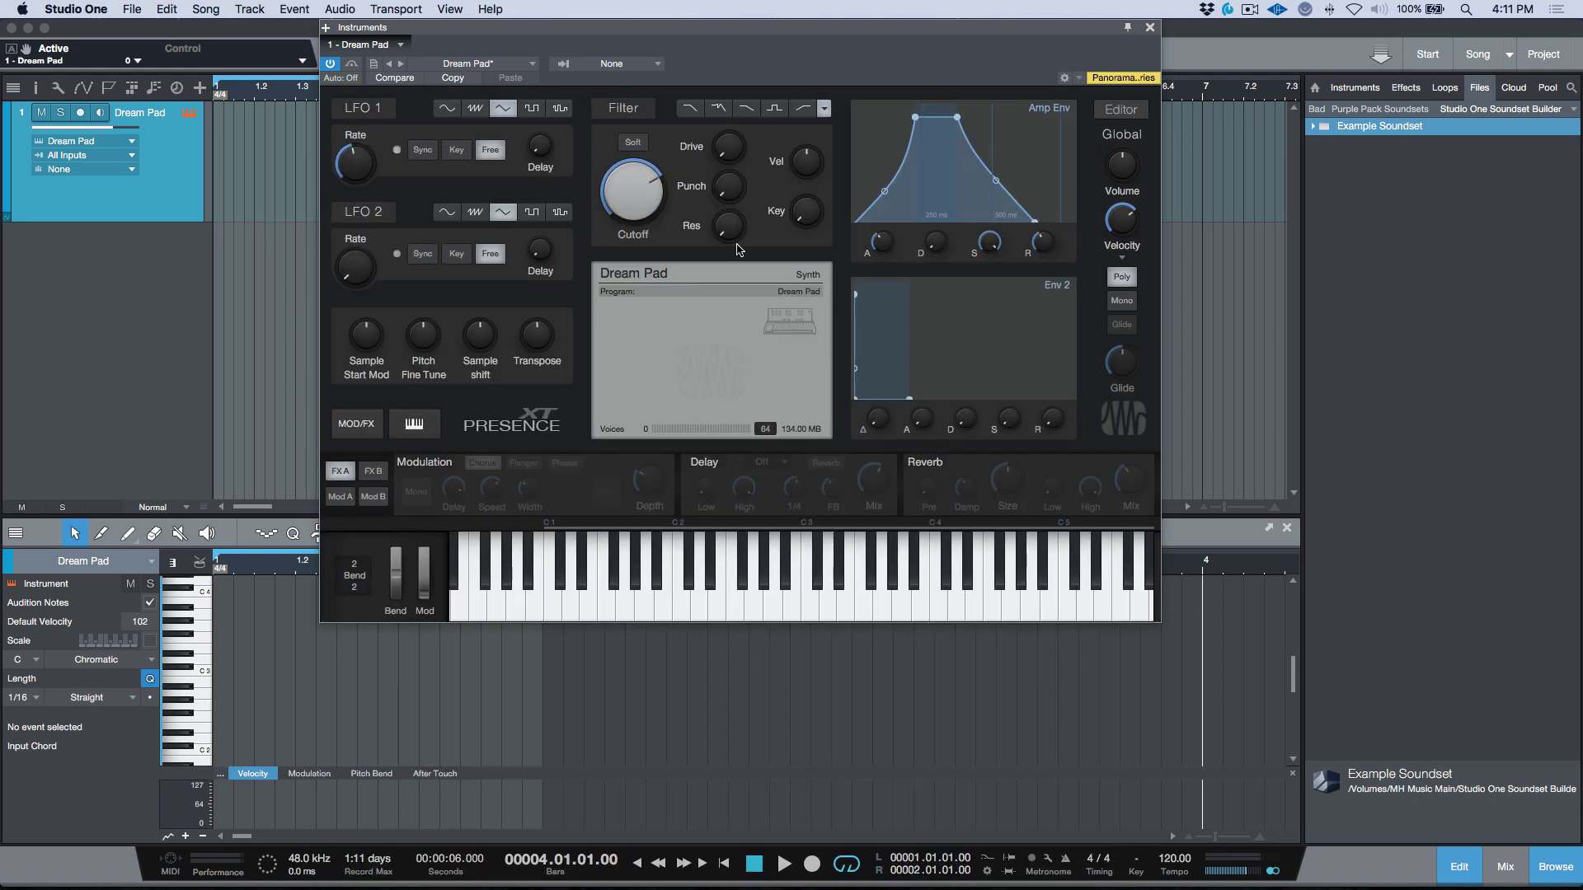
{"action": "left_click", "coordinate": [1115, 111]}
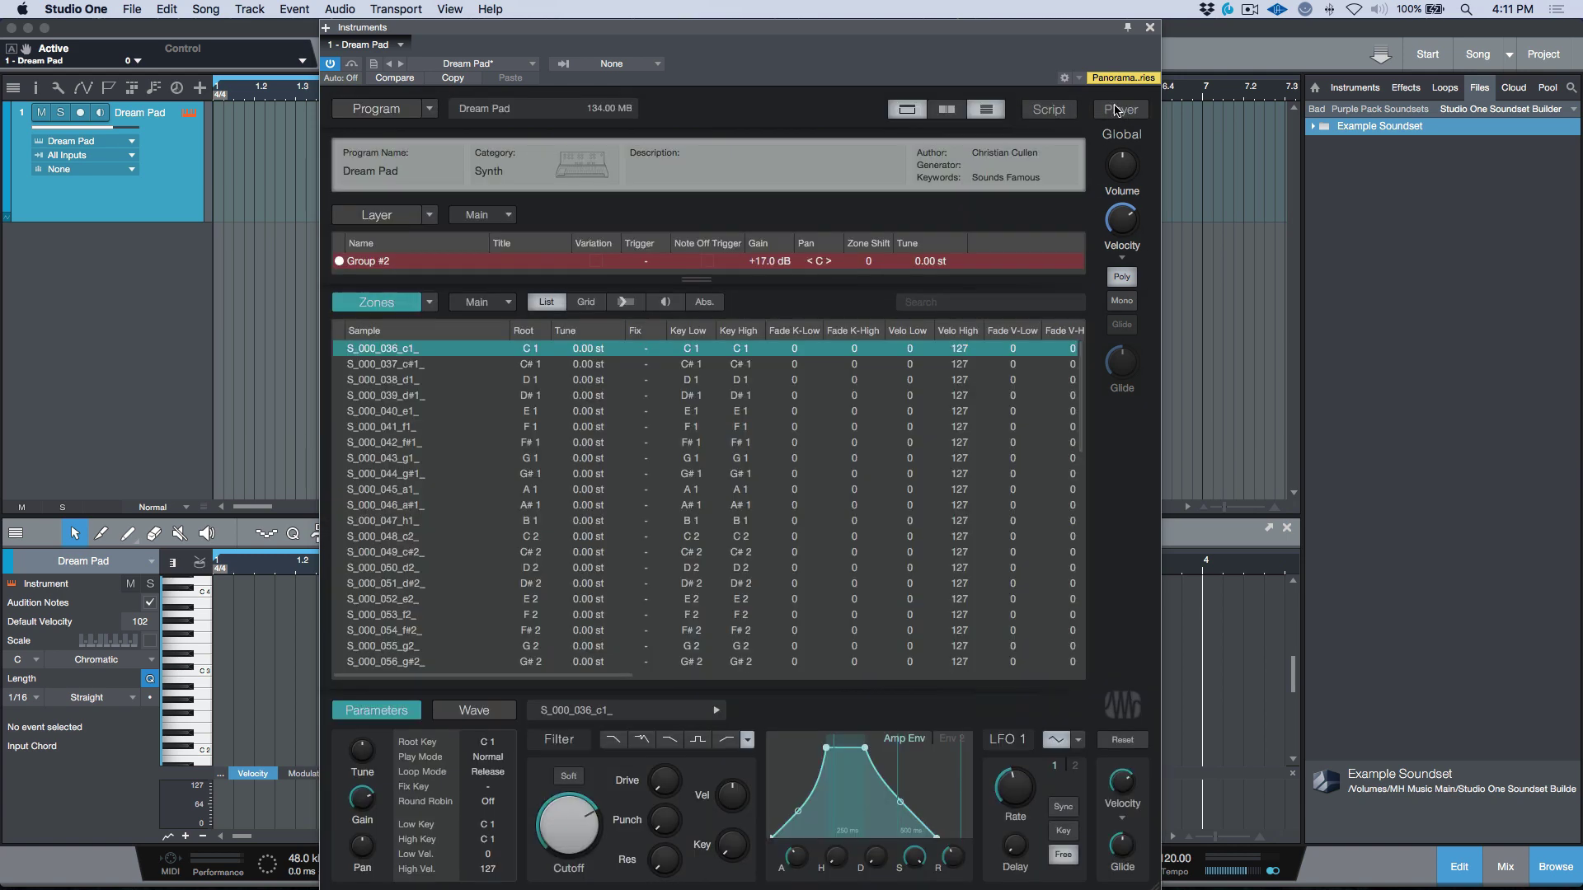
{"action": "left_click", "coordinate": [430, 110]}
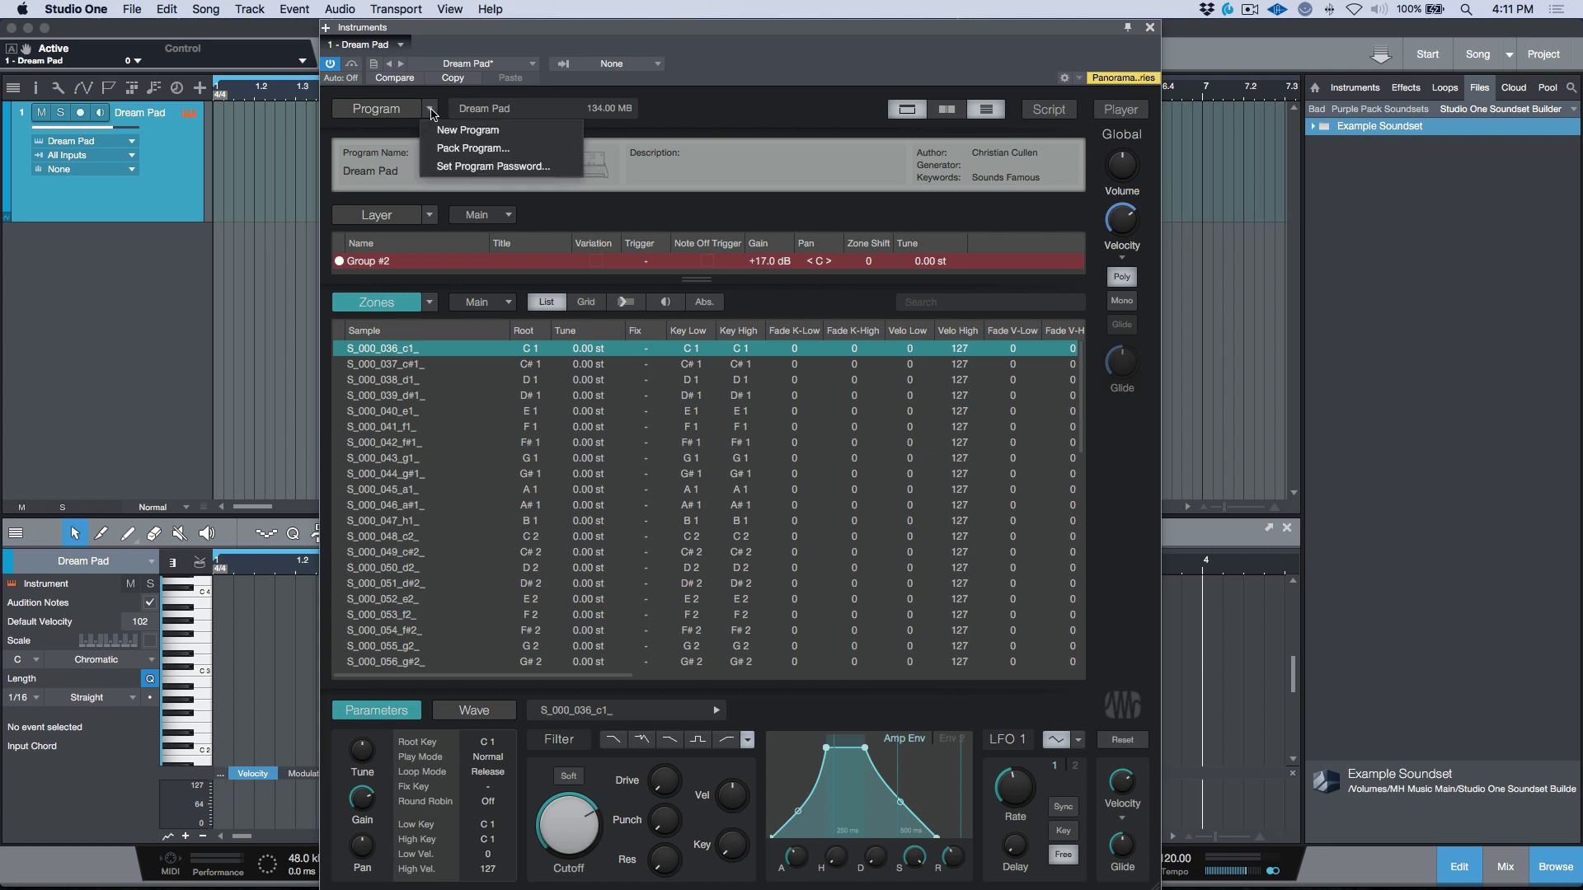
{"action": "left_click", "coordinate": [452, 150]}
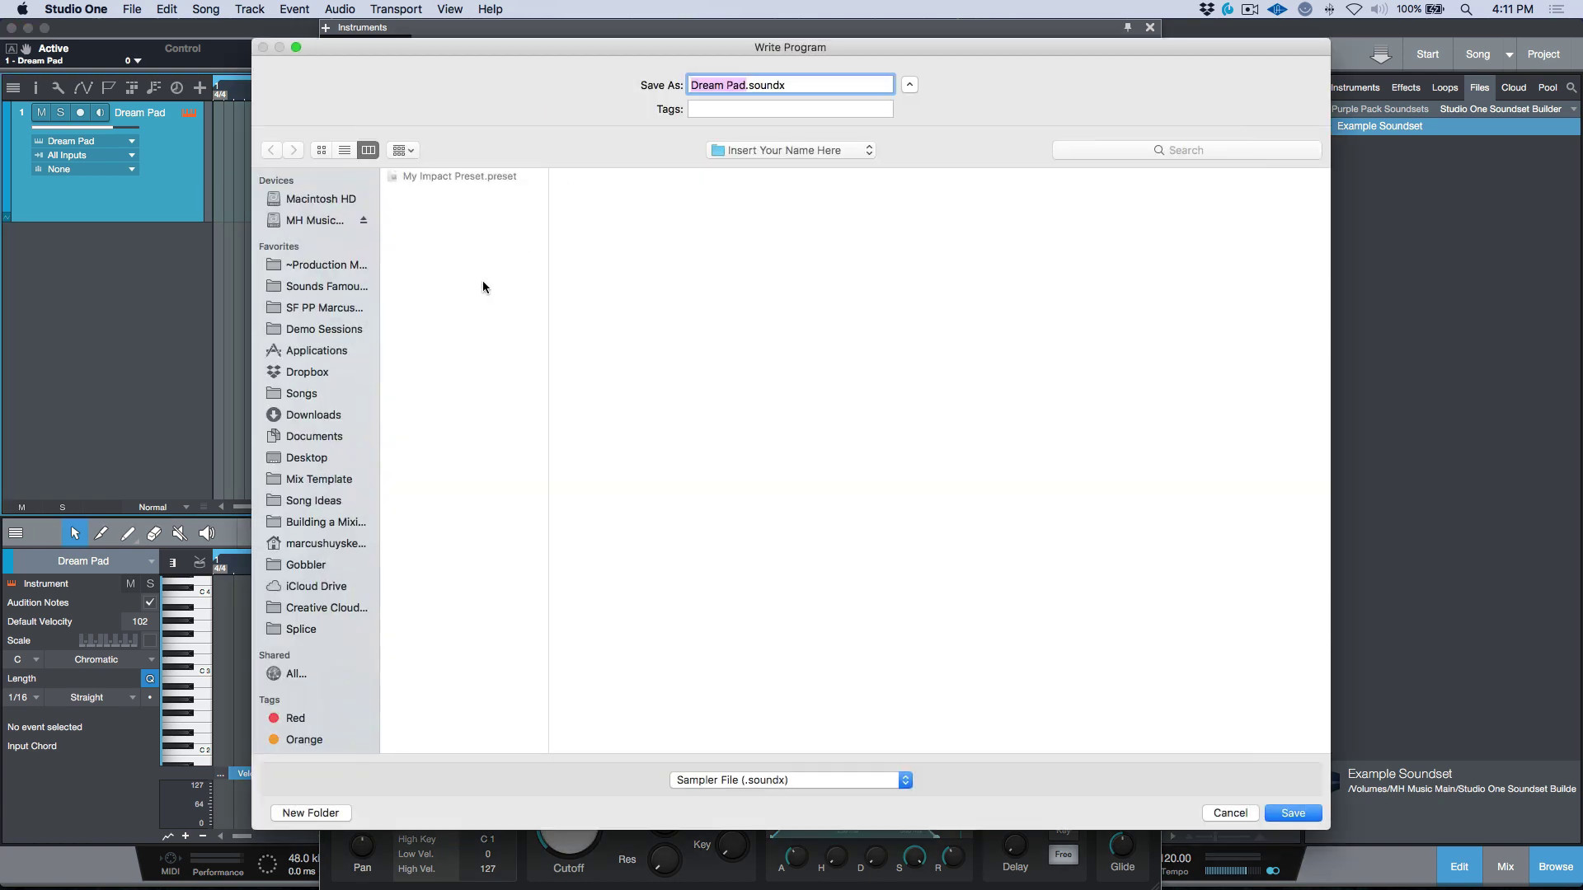
{"action": "left_click", "coordinate": [329, 223]}
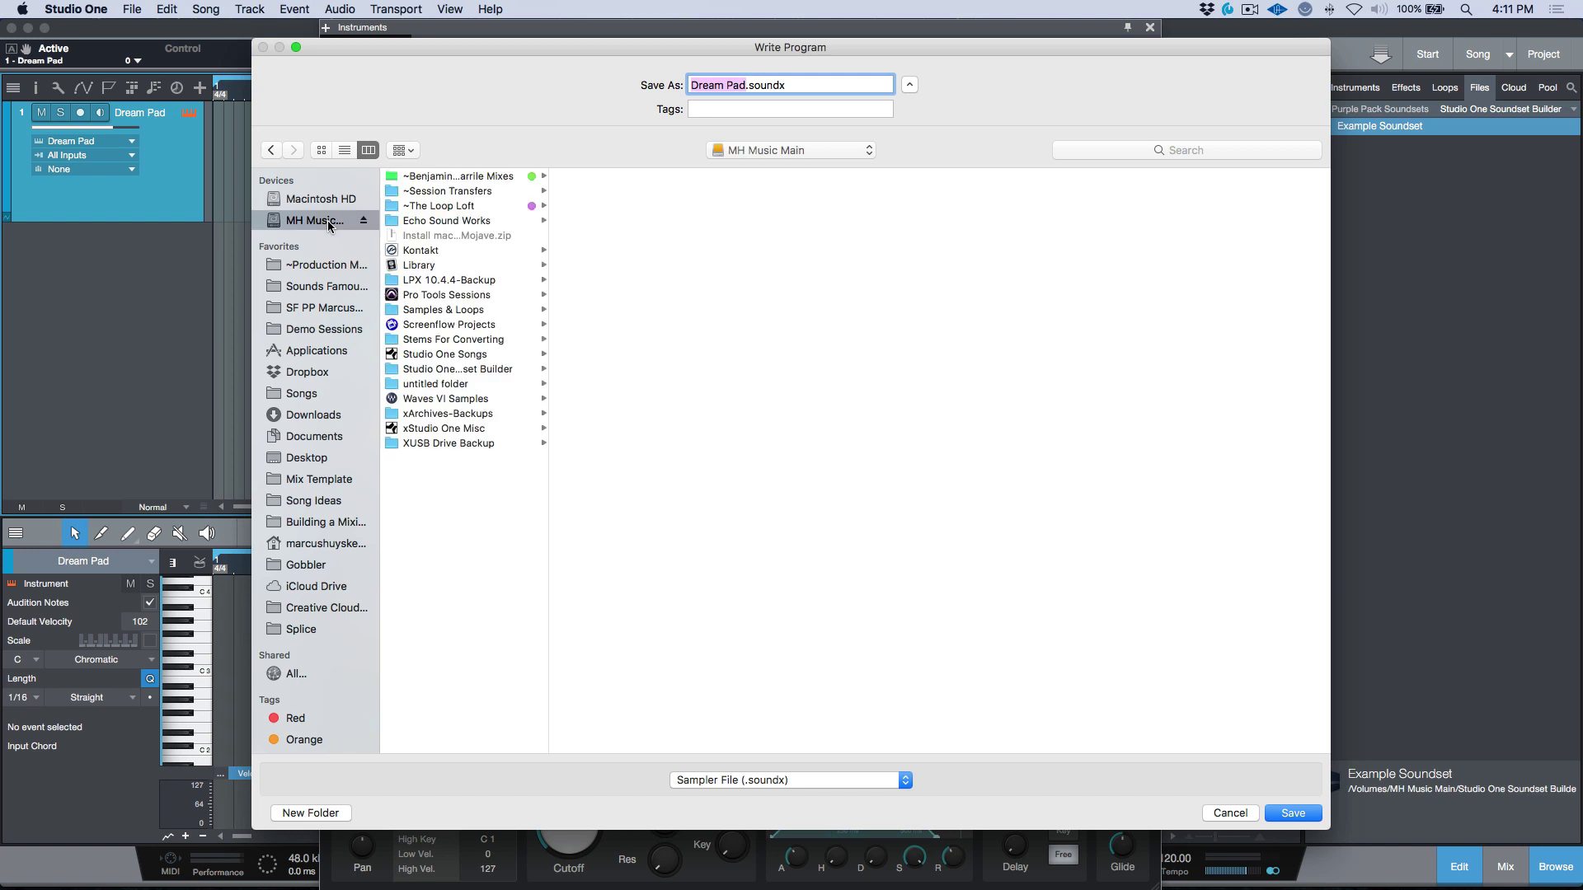
{"action": "left_click", "coordinate": [482, 370]}
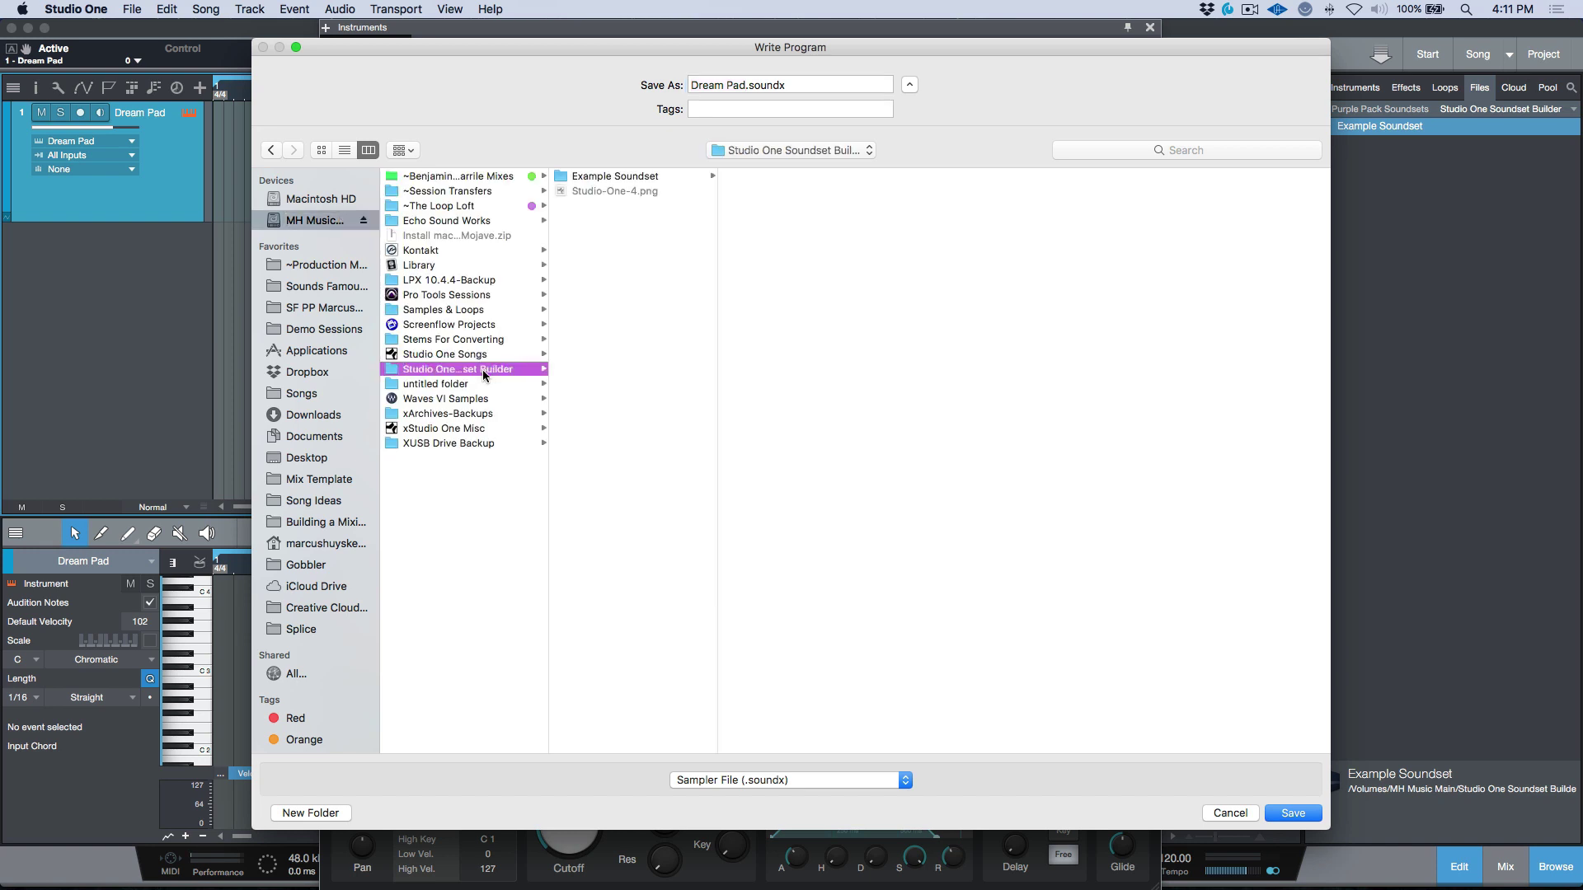
{"action": "left_click", "coordinate": [617, 176]}
{"action": "left_click", "coordinate": [769, 265]}
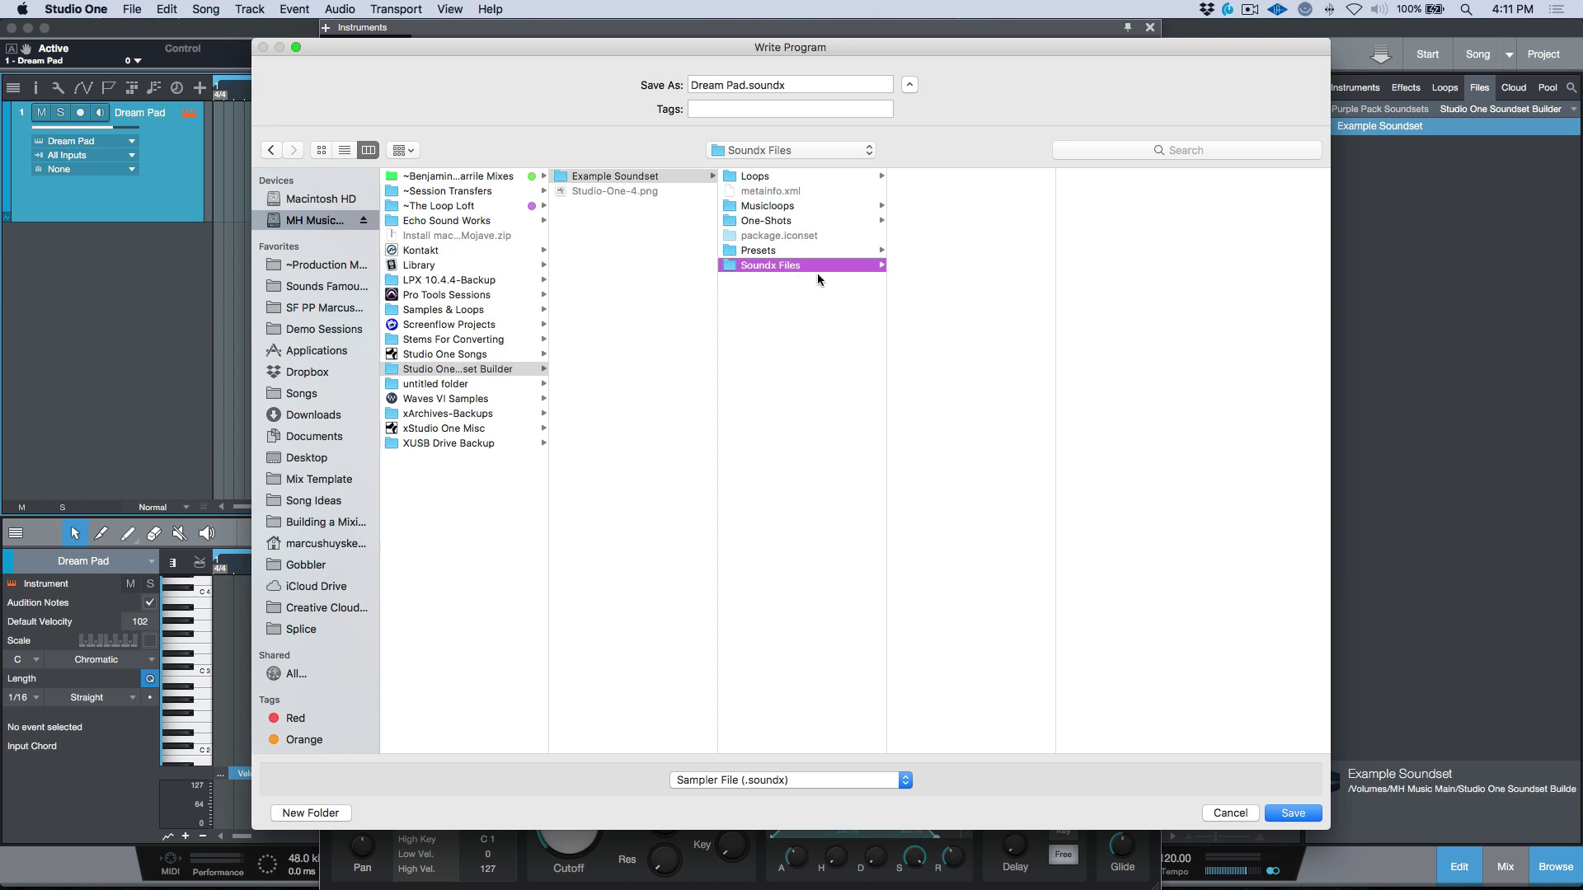
{"action": "left_click_drag", "start_coordinate": [1199, 46], "coordinate": [1130, 27]}
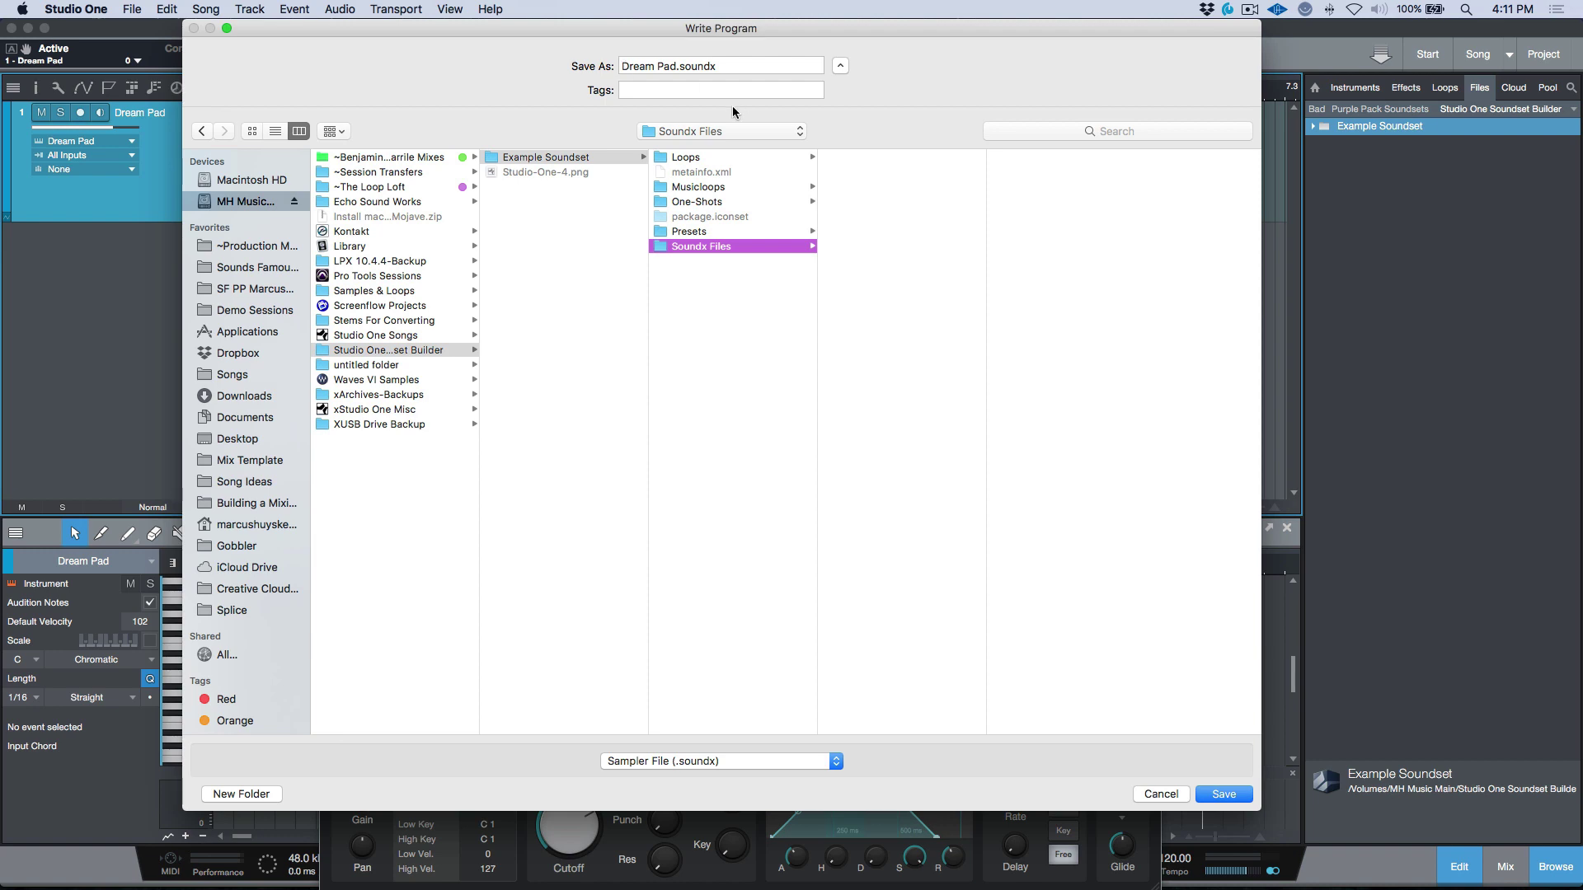
{"action": "left_click", "coordinate": [1227, 796]}
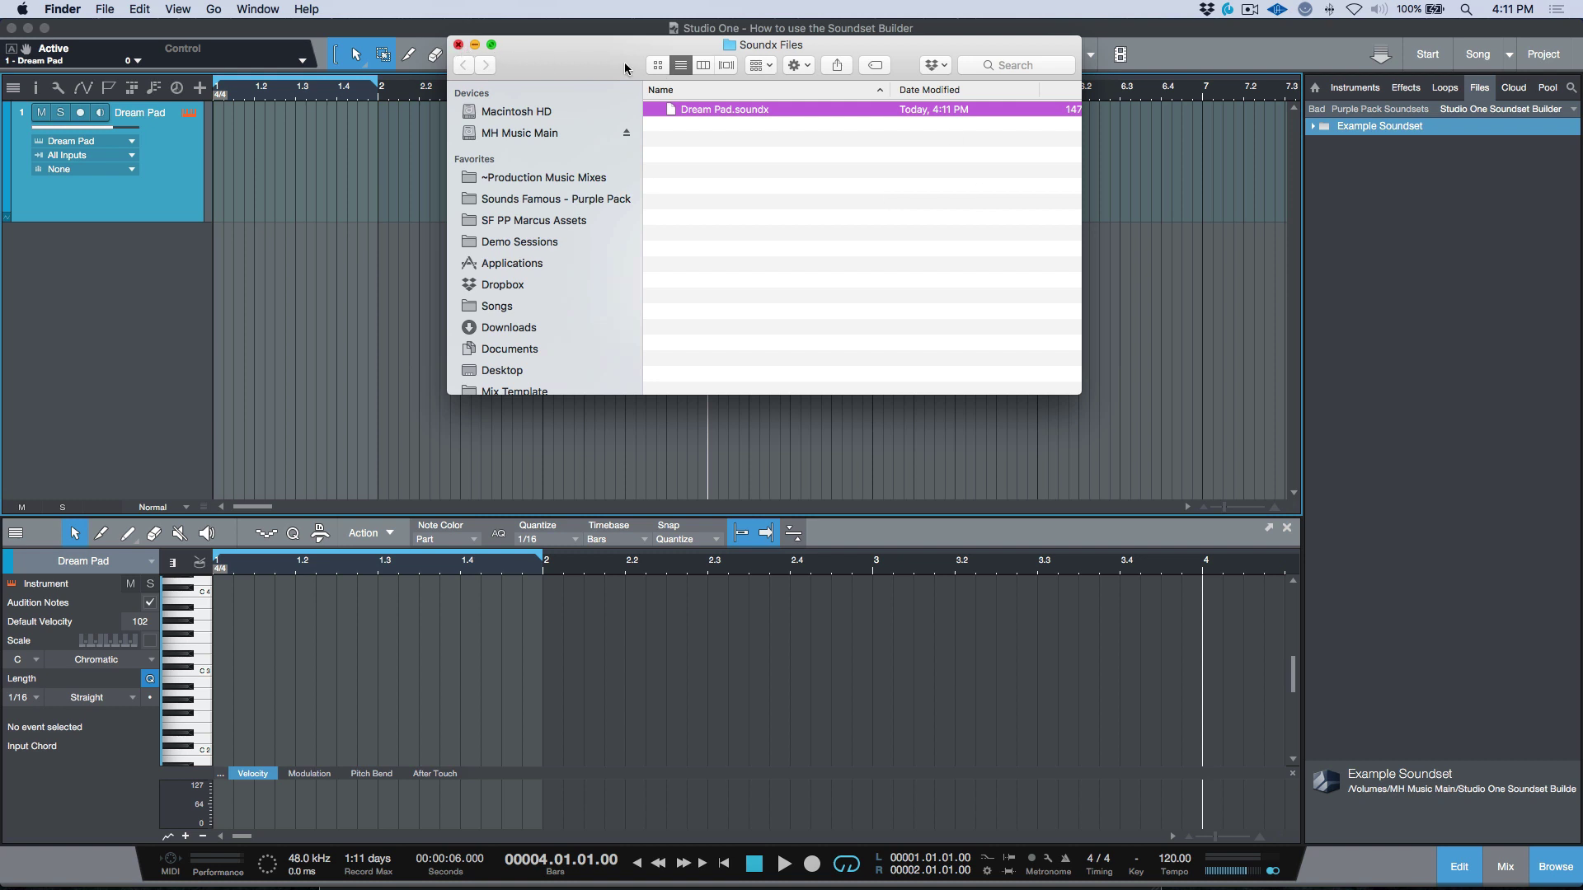
Step: Keep the current program instead of mounting the new package, and close the instrument window
{"action": "left_click", "coordinate": [1245, 53]}
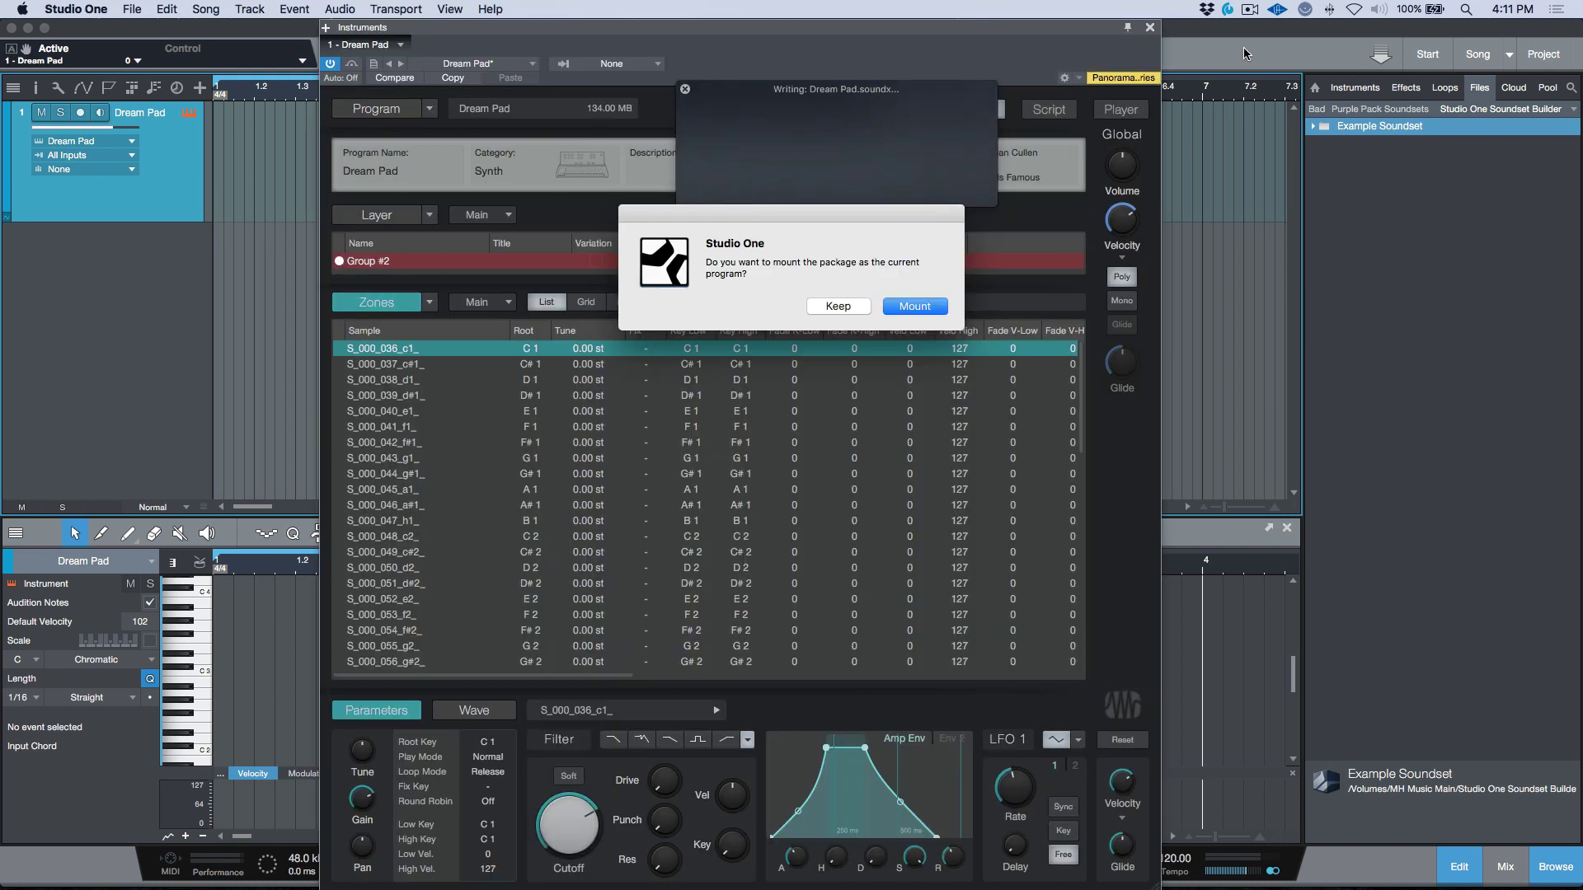
{"action": "left_click_drag", "start_coordinate": [849, 216], "coordinate": [793, 230]}
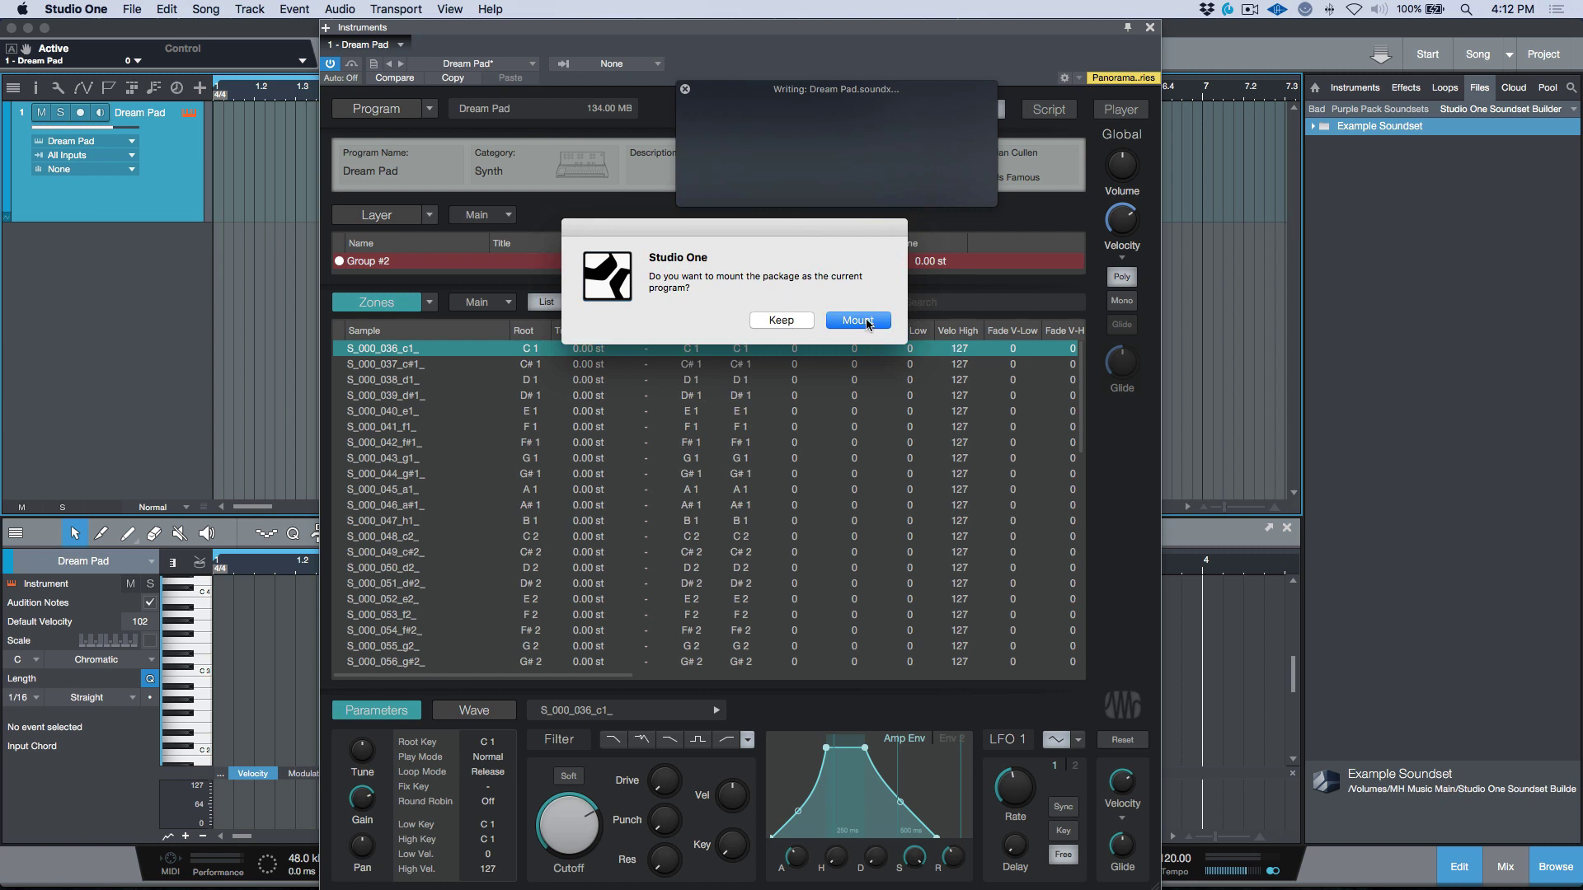
{"action": "left_click", "coordinate": [781, 321]}
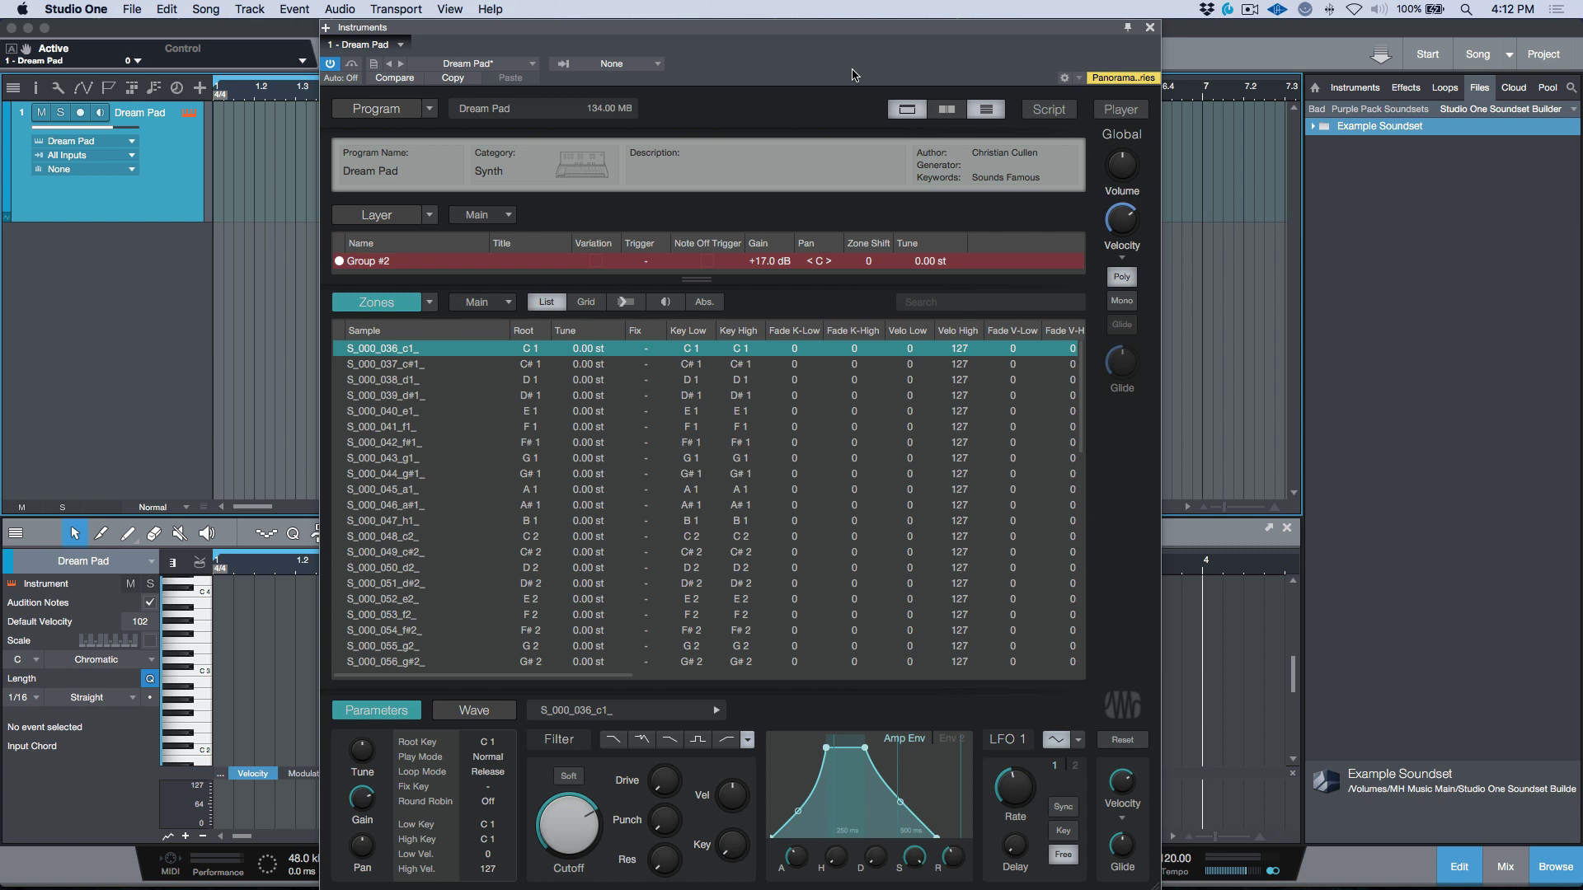
{"action": "left_click", "coordinate": [1151, 30]}
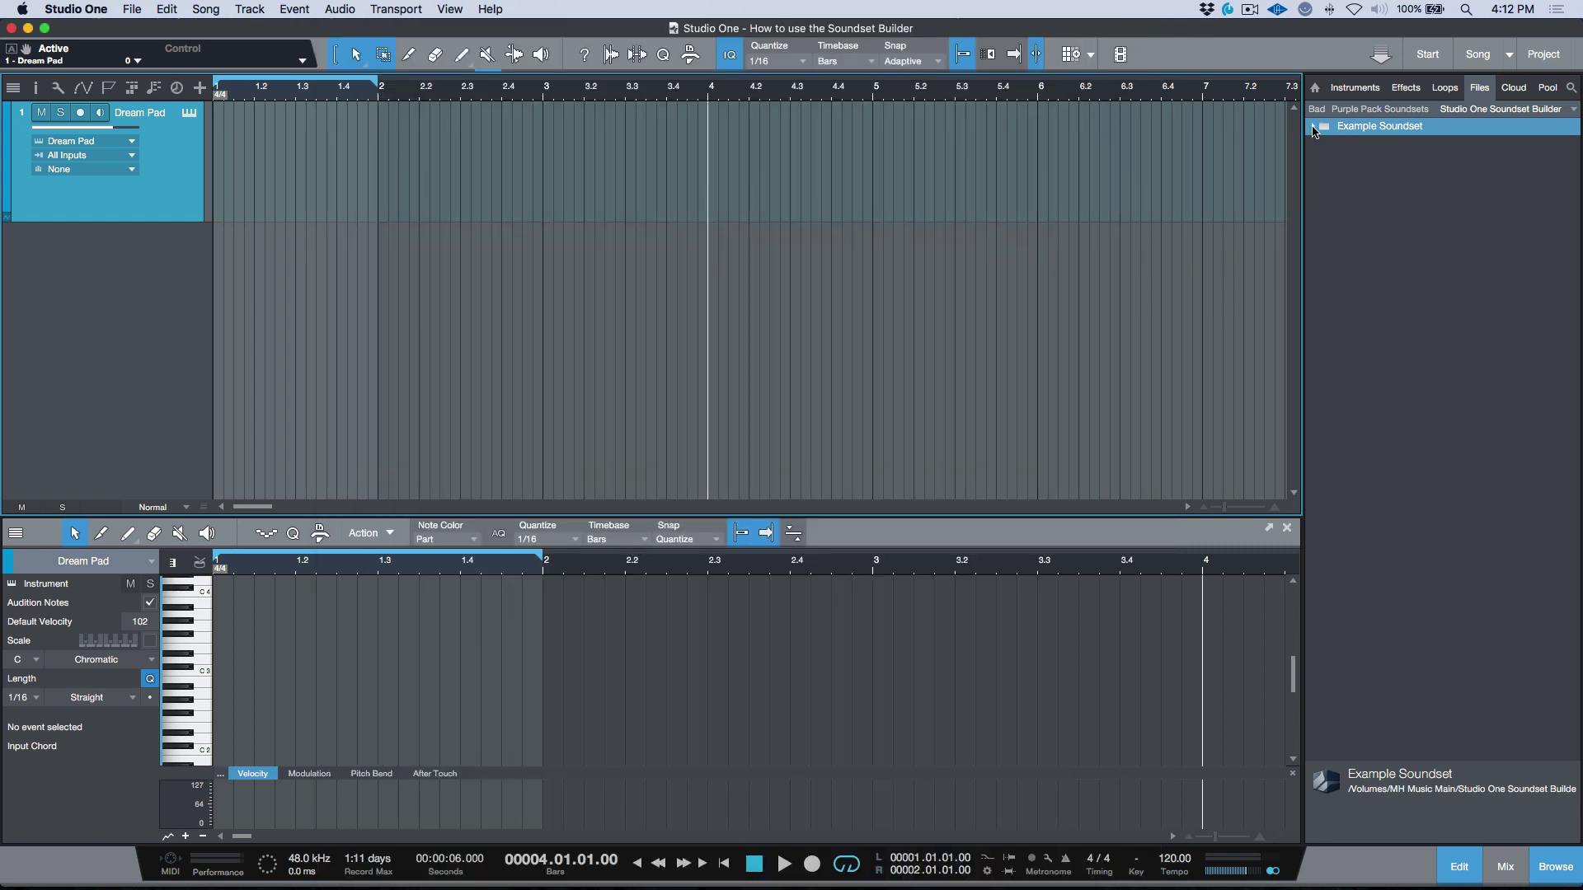
Step: Check the packed Dream Pad sampler file inside the Example Soundset's Soundx Files folder
{"action": "left_click", "coordinate": [1313, 128]}
{"action": "left_click", "coordinate": [1345, 350]}
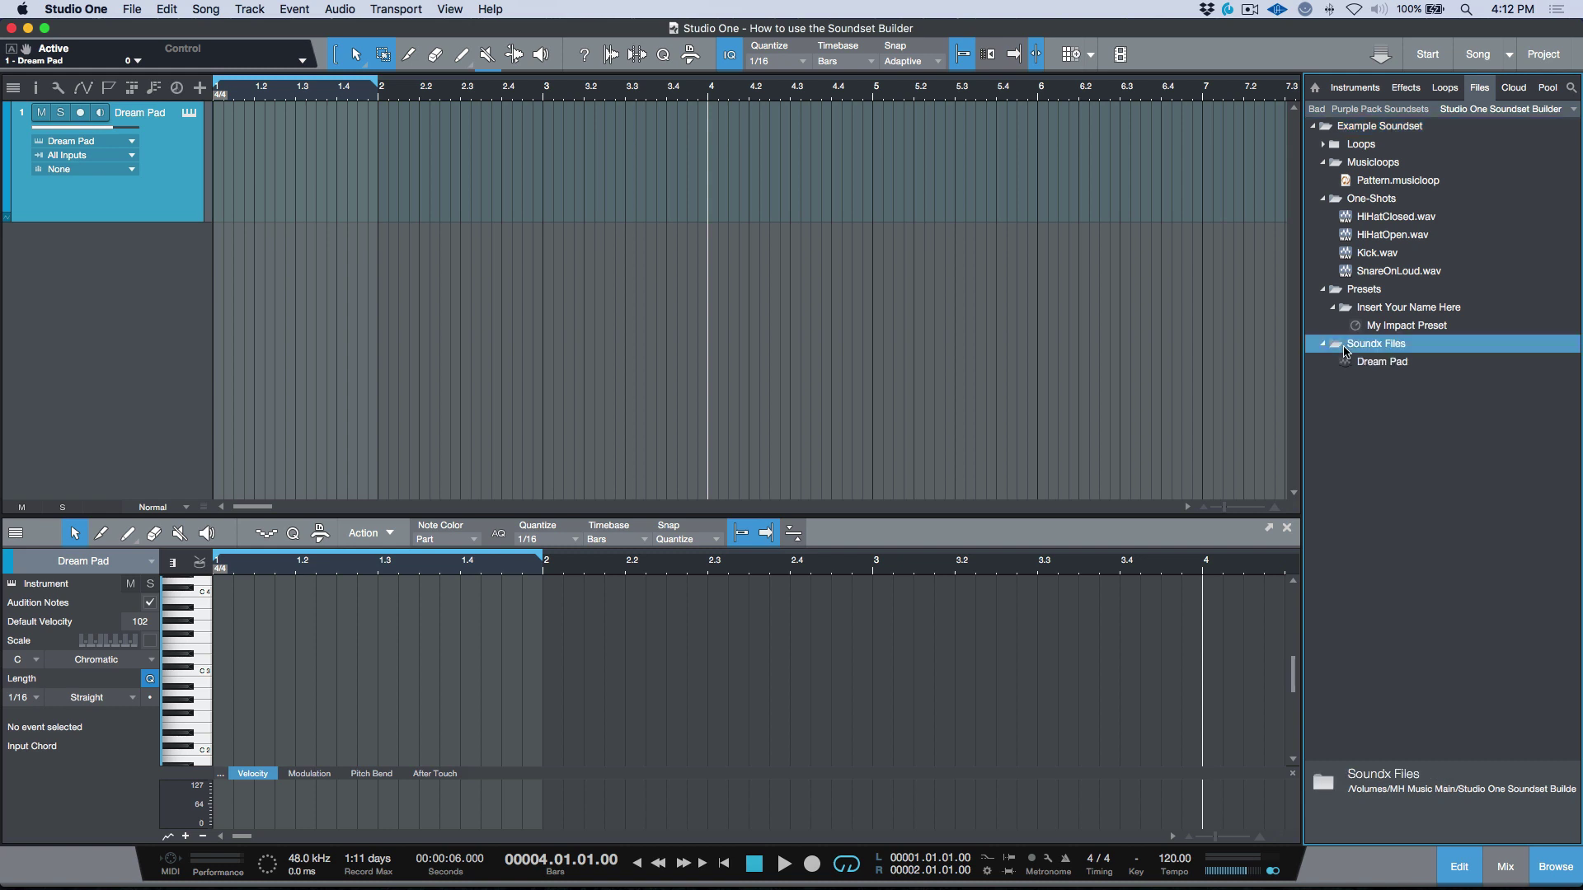
{"action": "left_click", "coordinate": [1381, 366]}
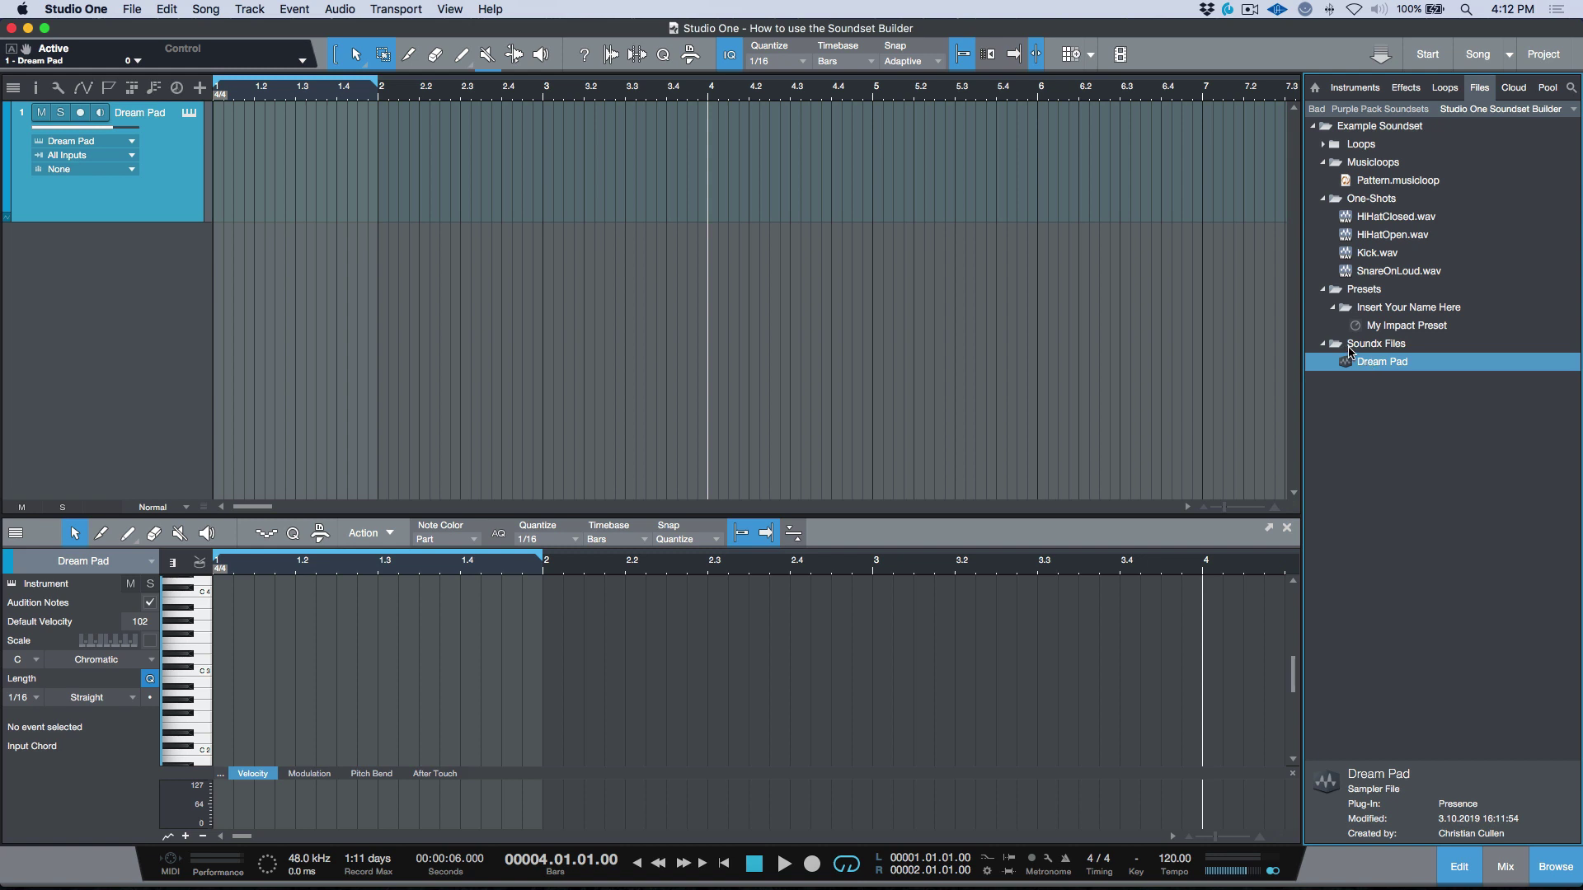
Step: Mount the Example Soundset folder as a sound set, accepting its filled-in properties, and refresh the file browser
{"action": "double_click", "coordinate": [1394, 128]}
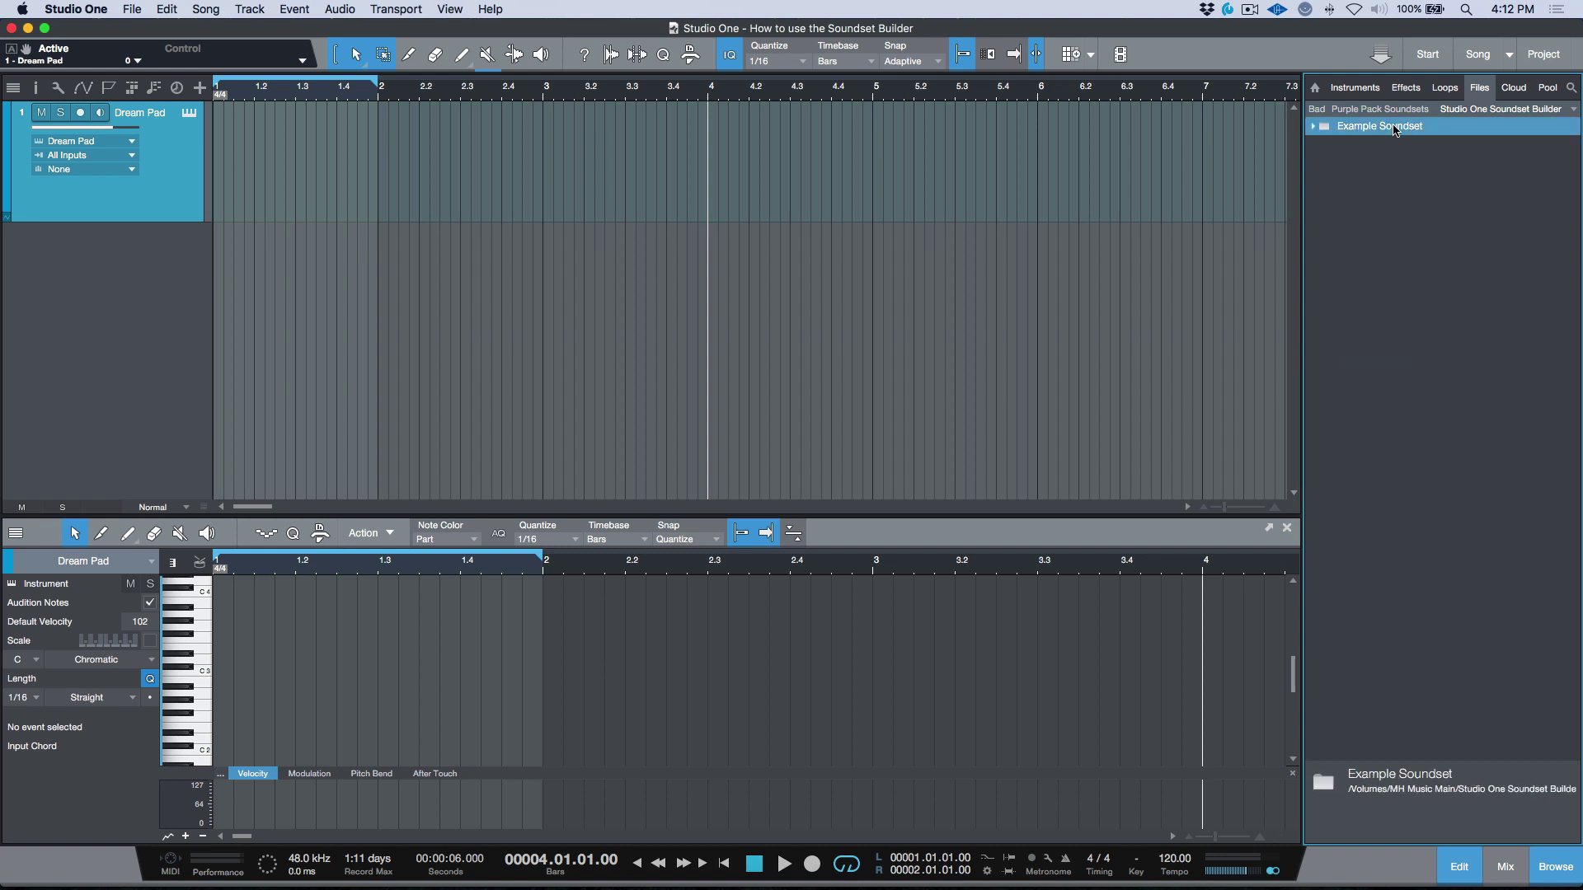
{"action": "right_click", "coordinate": [1393, 128]}
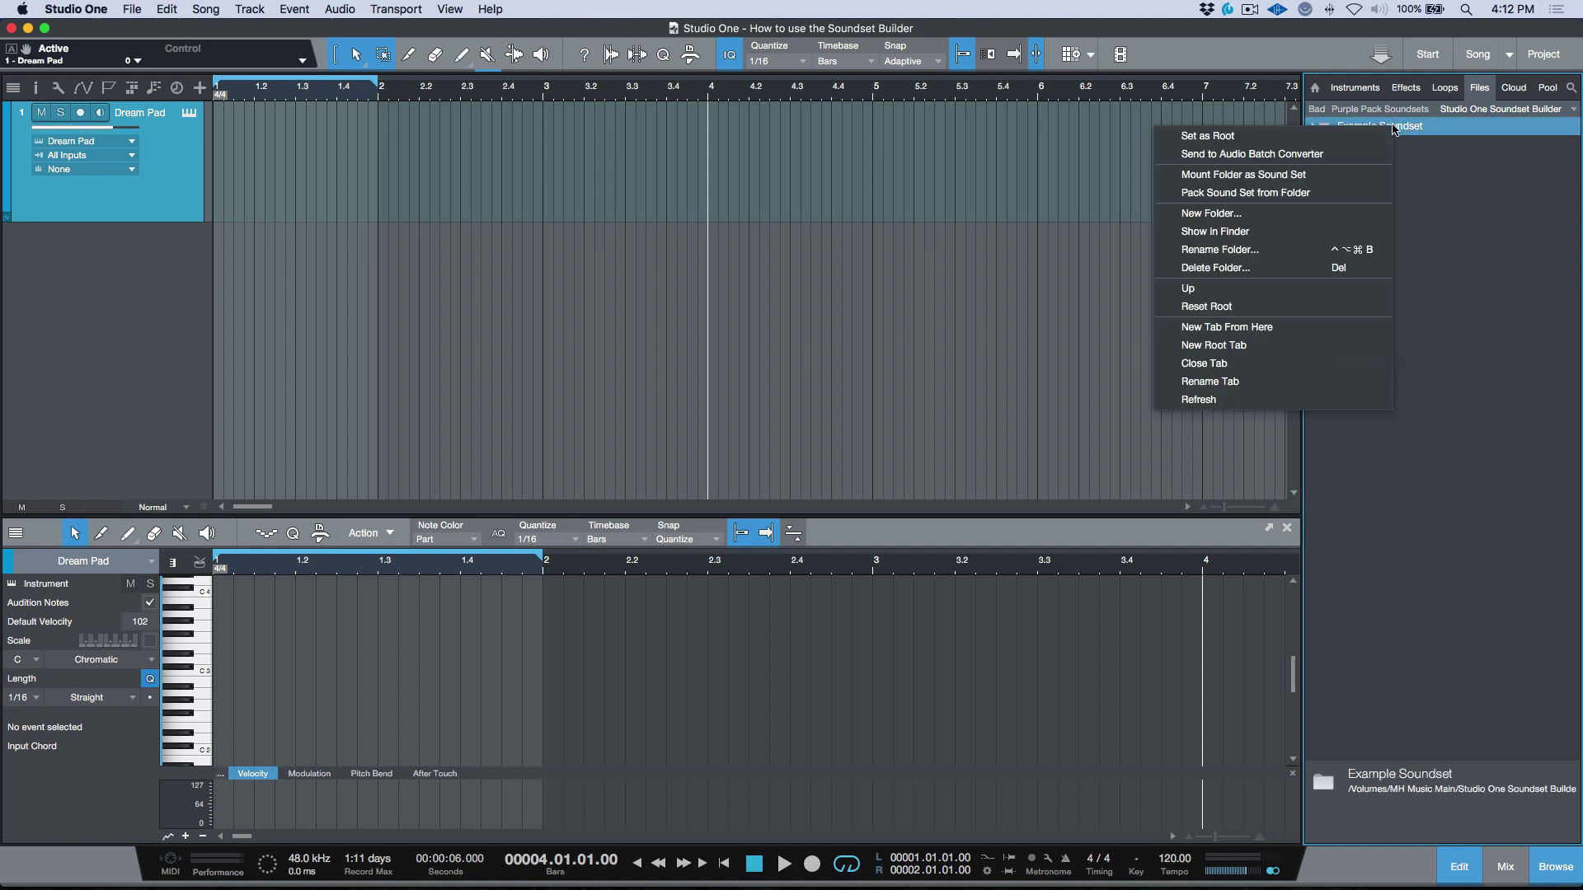
{"action": "left_click", "coordinate": [1336, 174]}
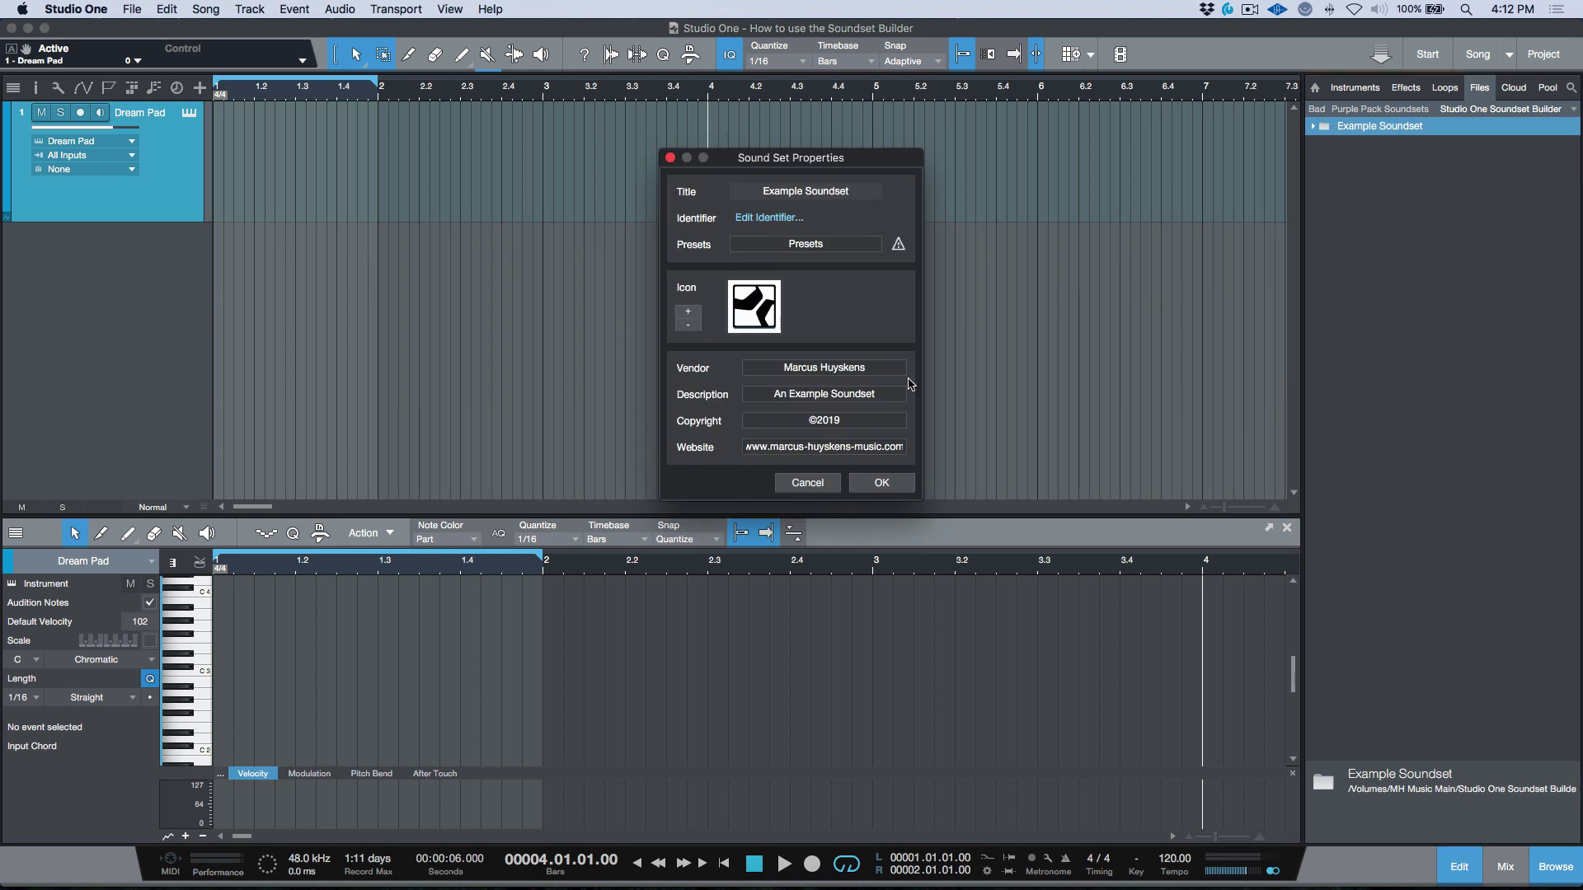
{"action": "left_click", "coordinate": [882, 482]}
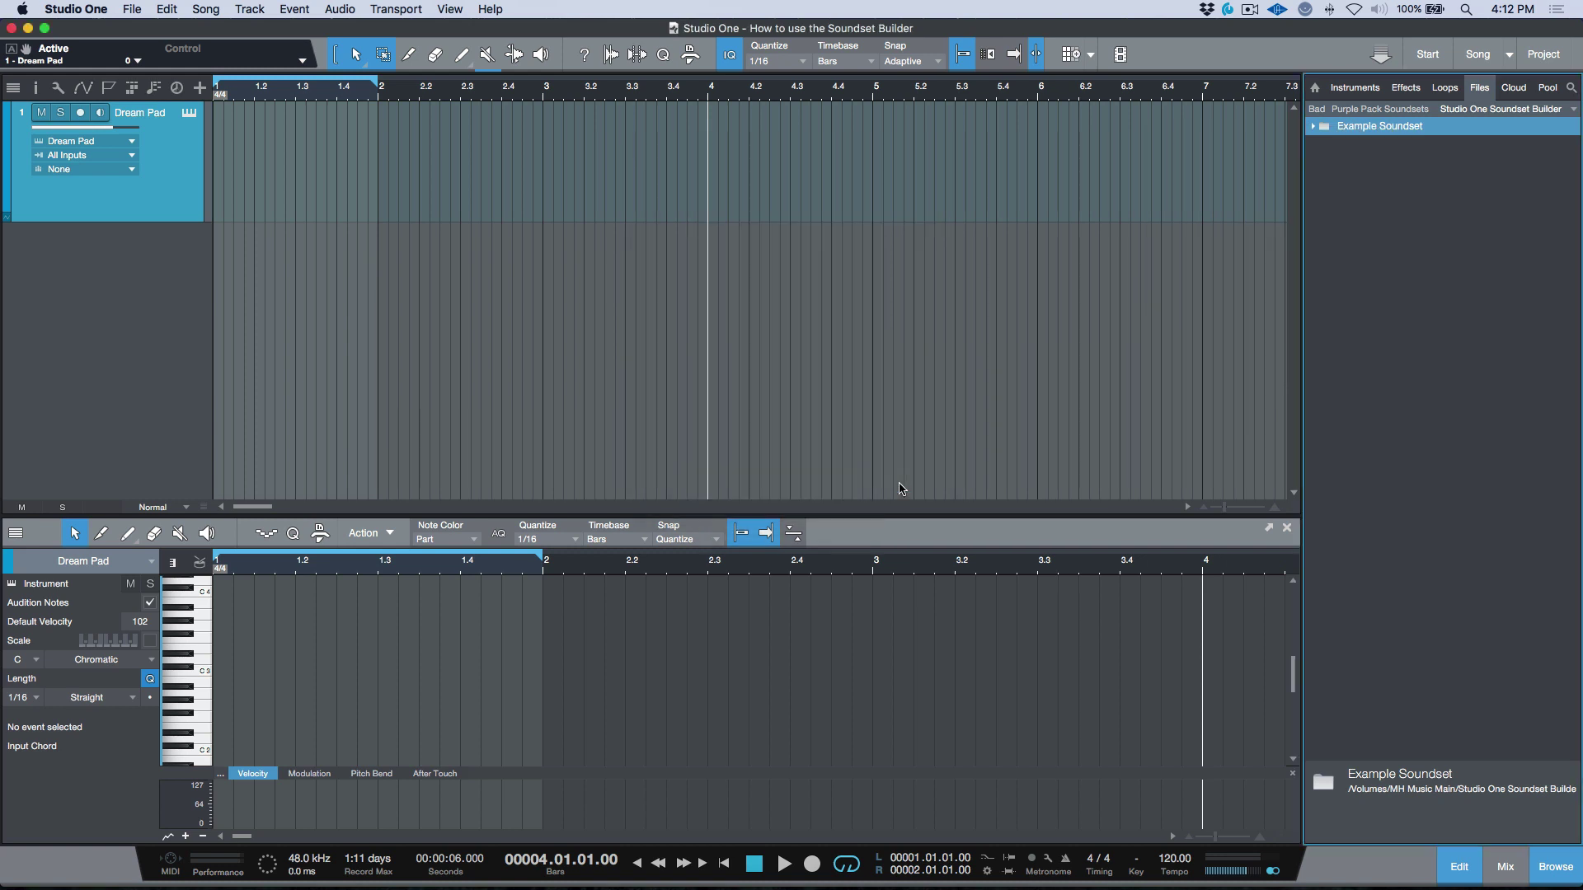
{"action": "right_click", "coordinate": [1478, 95]}
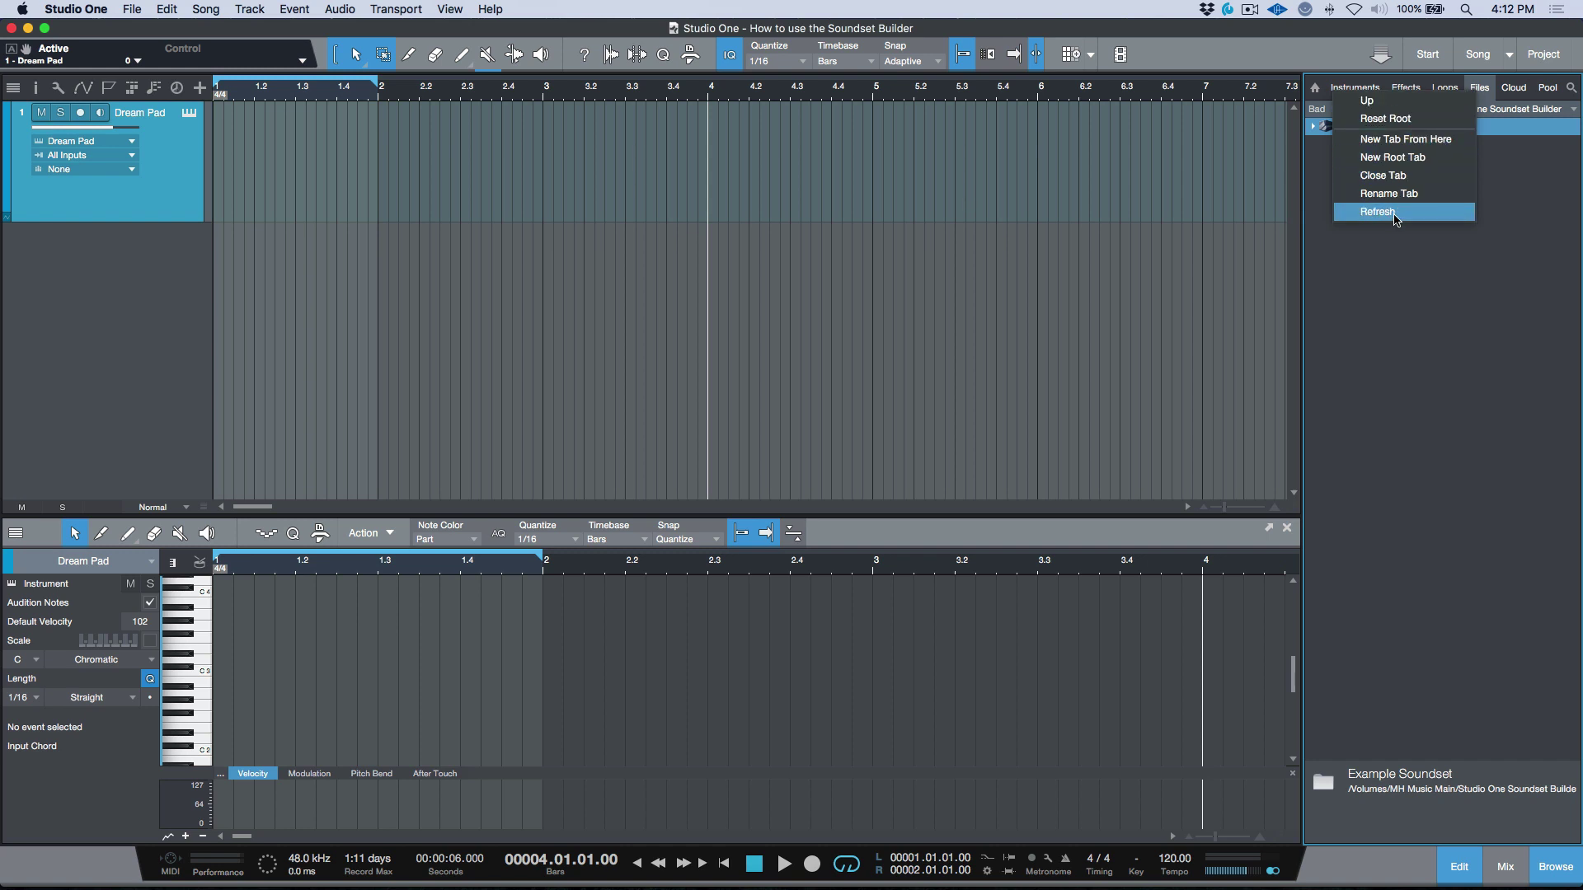
{"action": "left_click", "coordinate": [1397, 212]}
Step: Show the Sound Sets location and expand Example Soundset with its Presets and Soundx Files folders
{"action": "left_click", "coordinate": [1575, 110]}
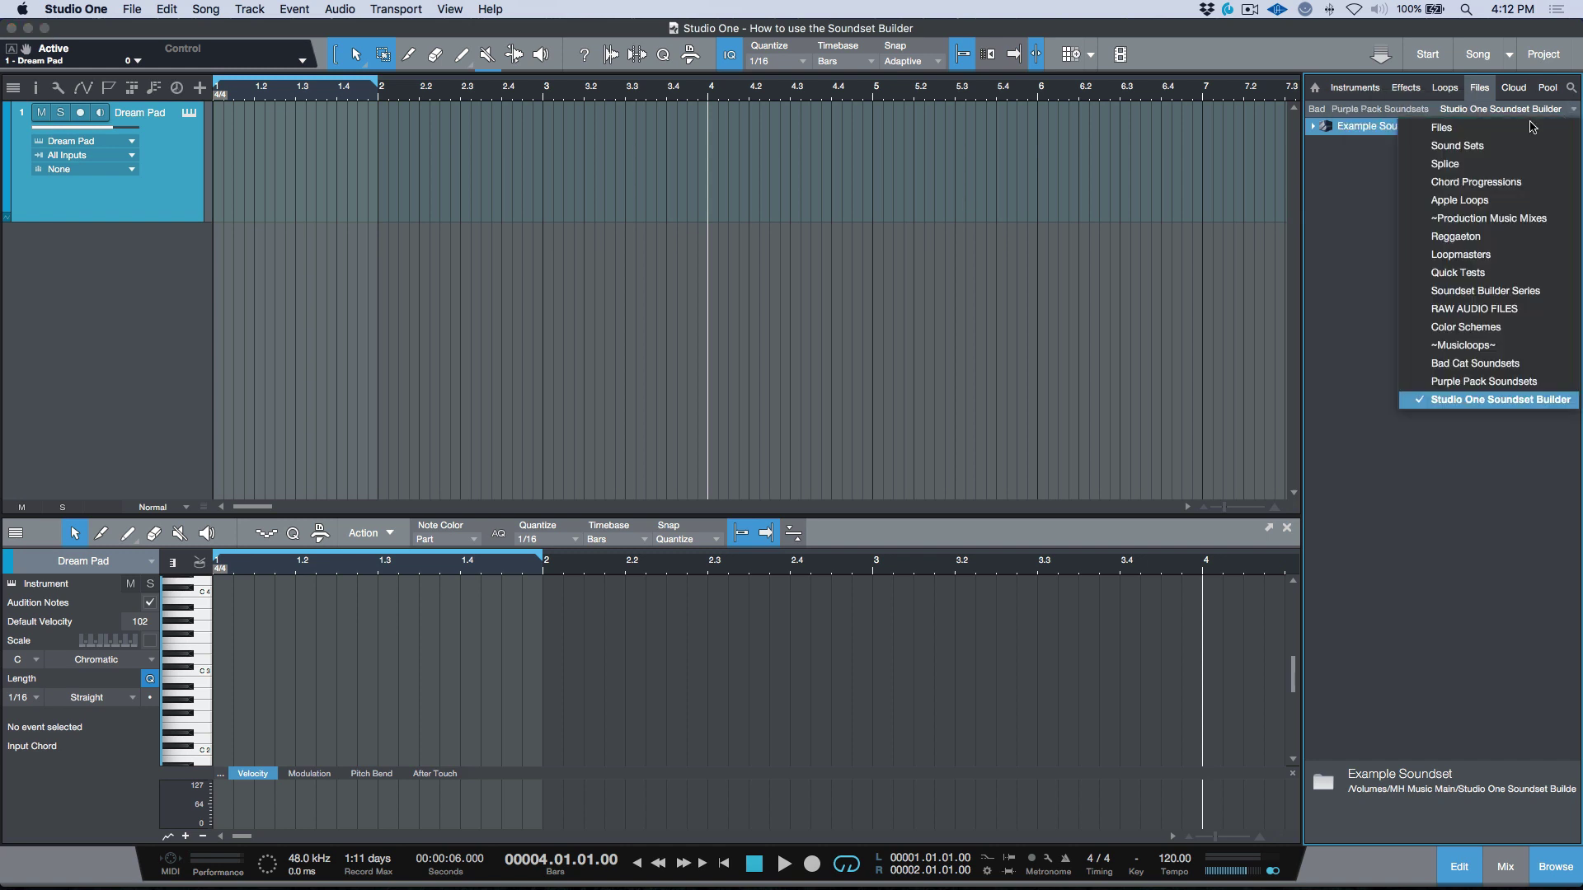
{"action": "left_click", "coordinate": [1479, 145]}
{"action": "double_click", "coordinate": [1391, 536]}
{"action": "double_click", "coordinate": [1392, 536]}
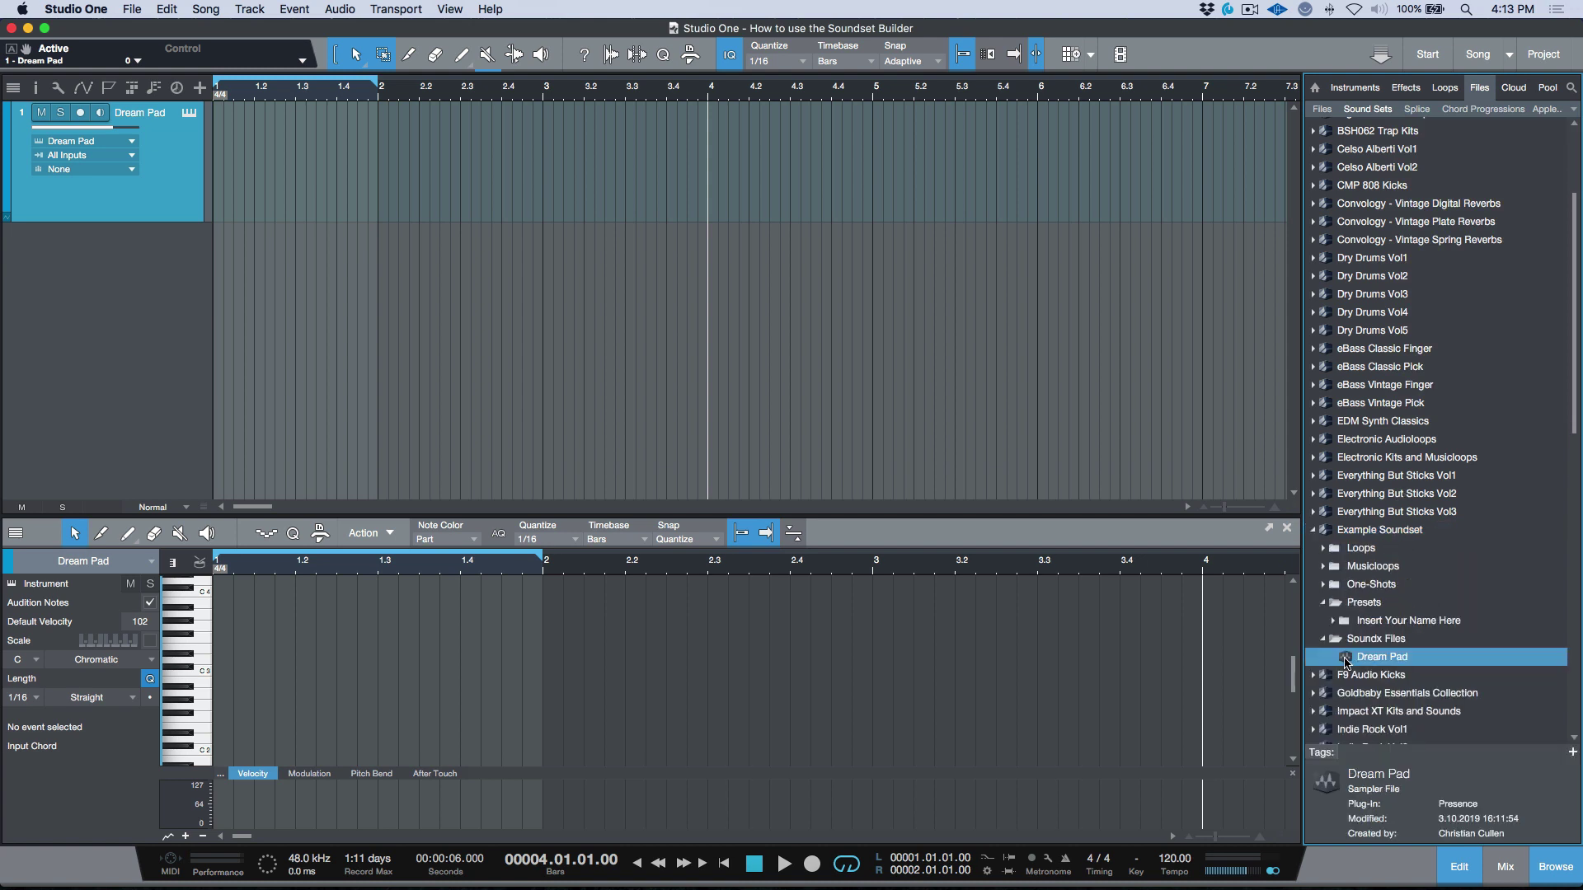
Step: Load Dream Pad from Soundx Files onto a new instrument track and try opening its program in the Presence editor
{"action": "left_click_drag", "start_coordinate": [1347, 662], "coordinate": [863, 405]}
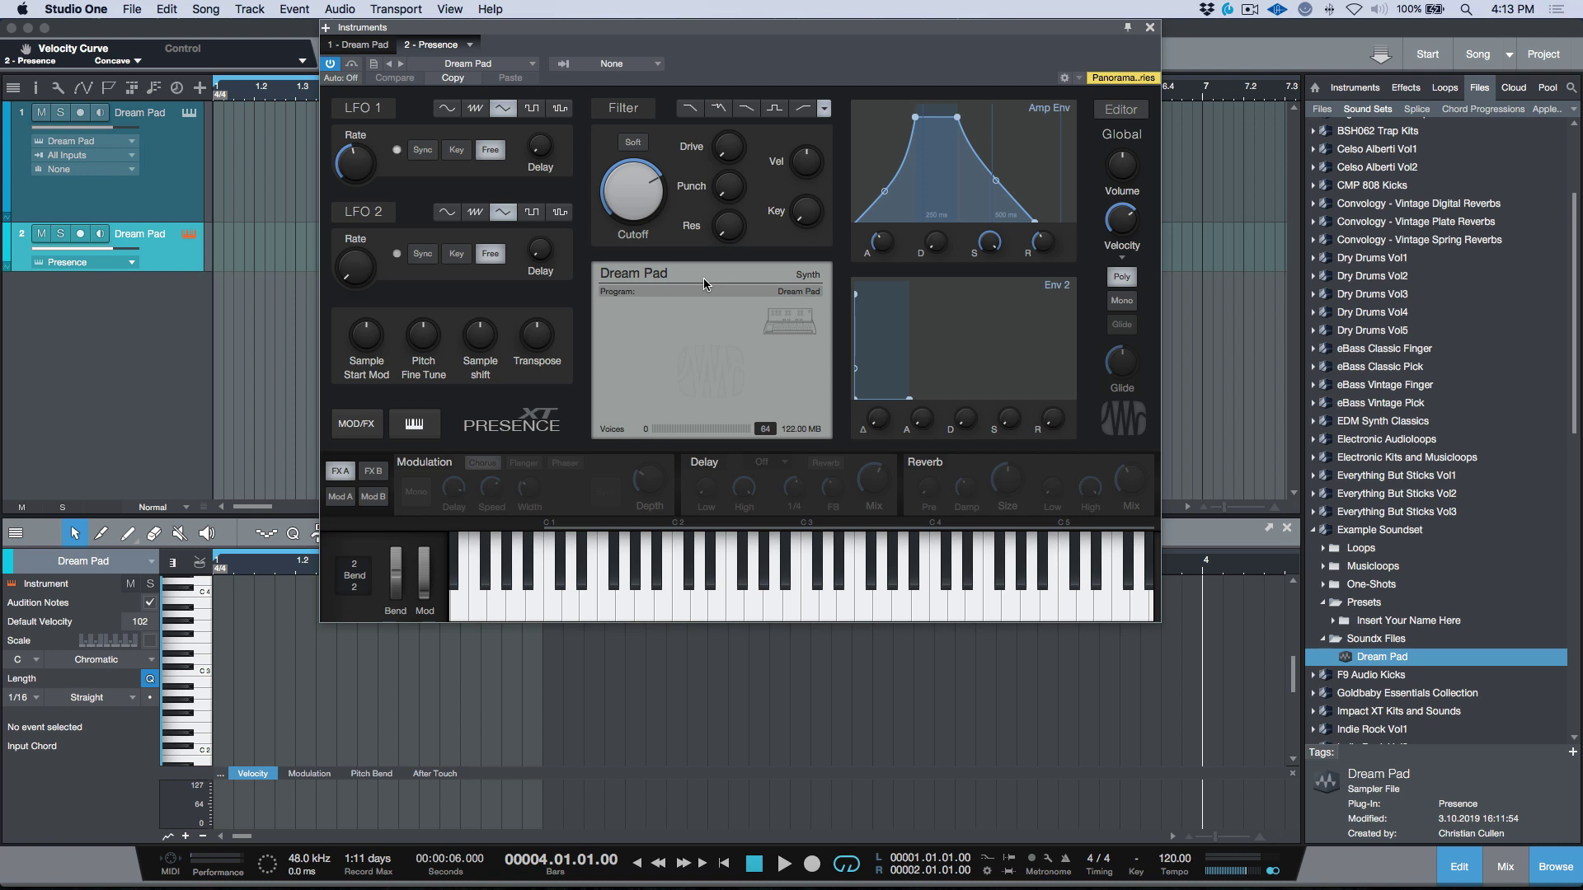
{"action": "left_click", "coordinate": [1138, 110]}
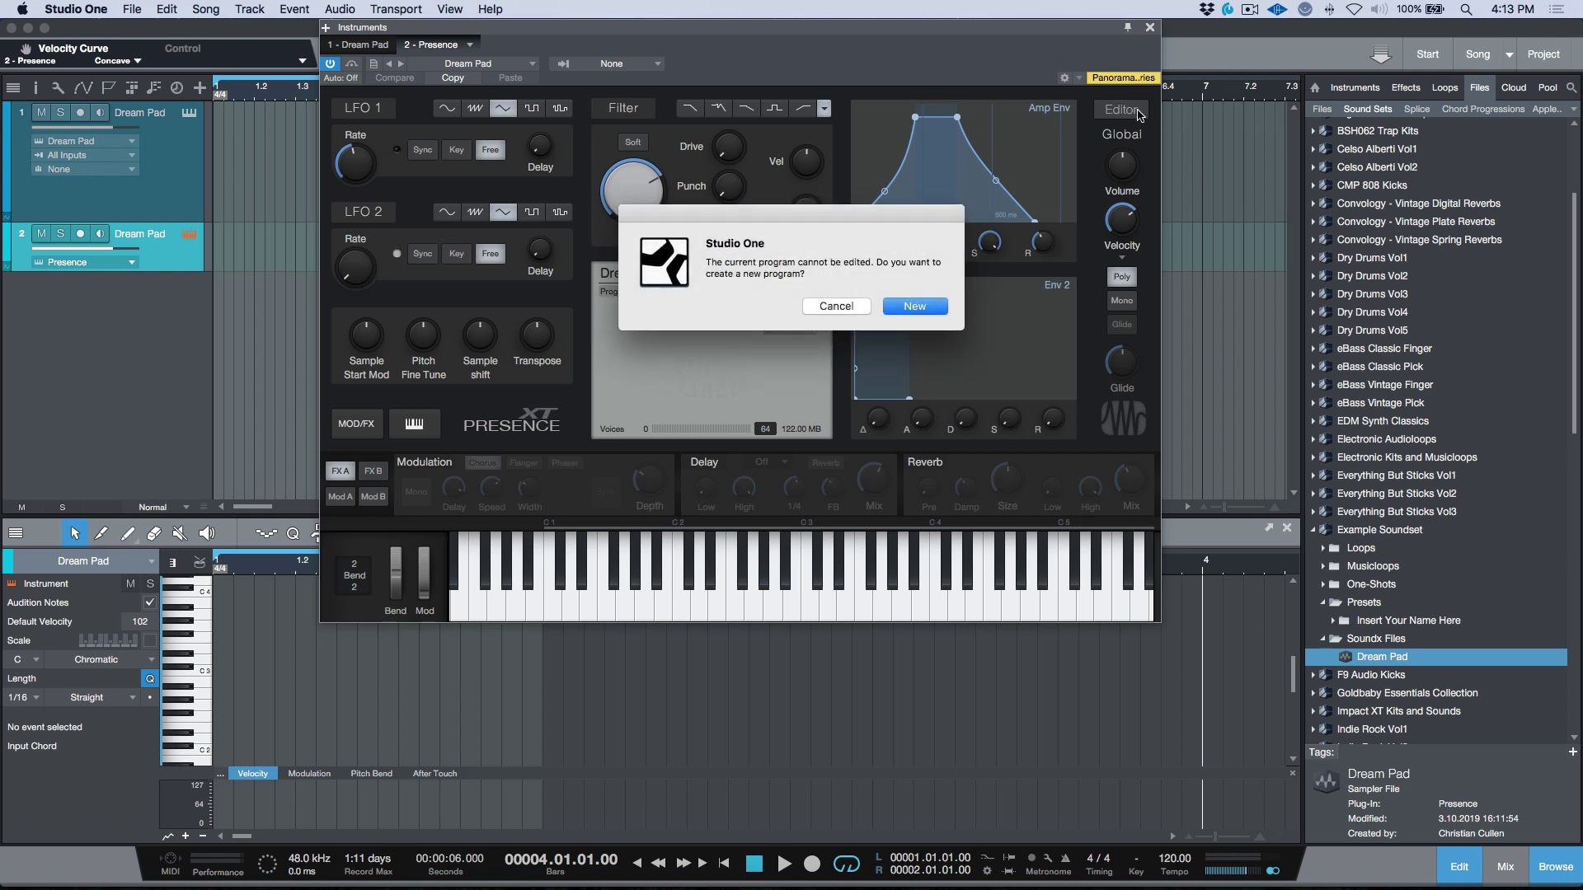
{"action": "left_click", "coordinate": [836, 306]}
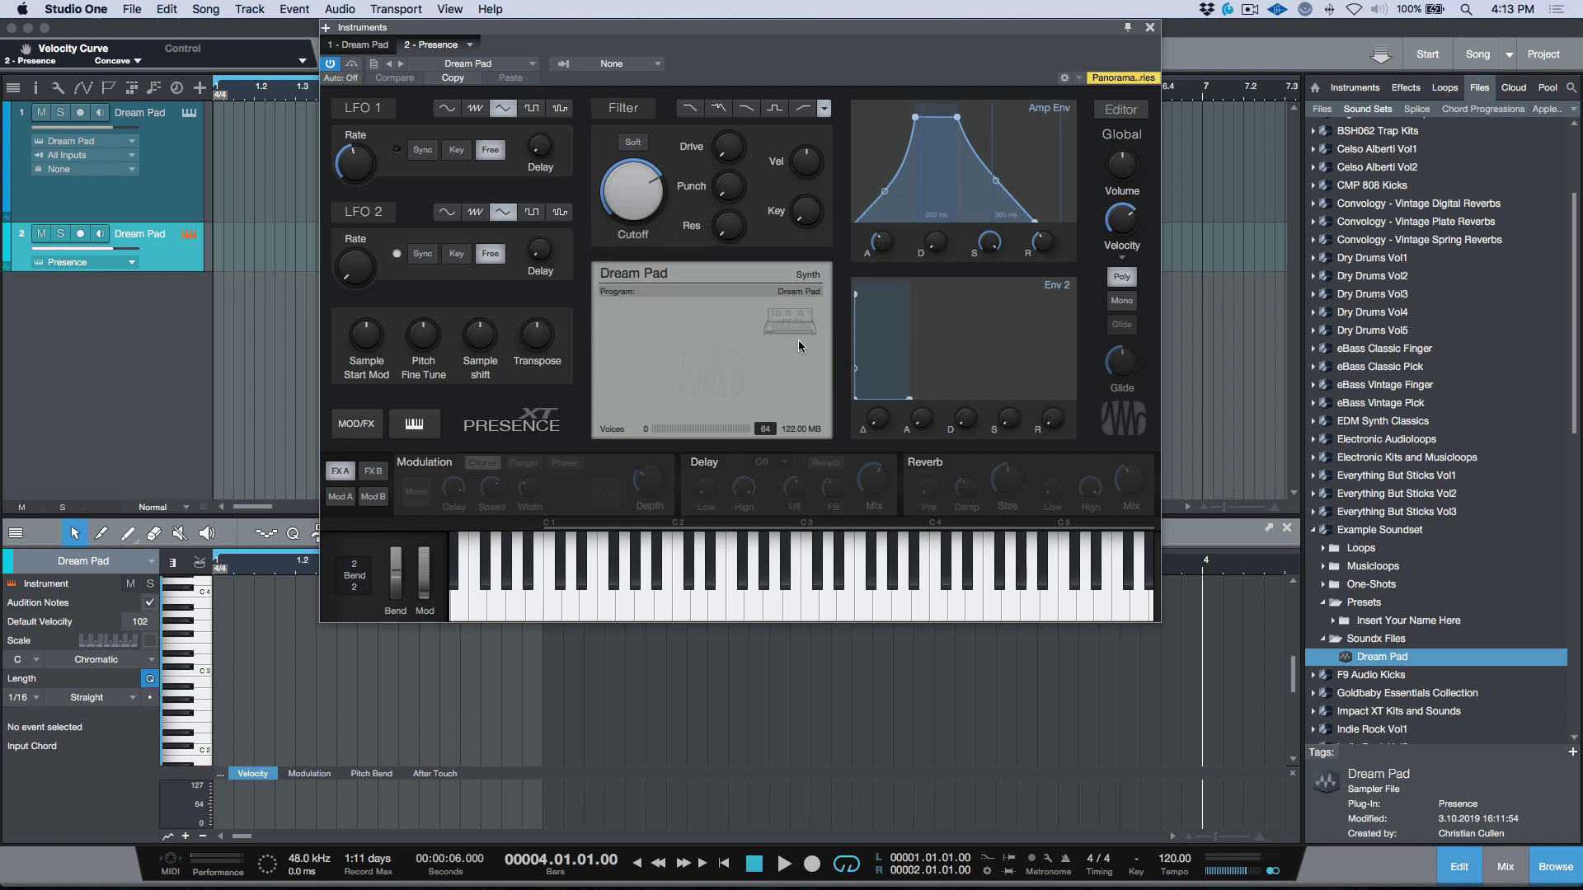
Step: Turn on the Modulation and Reverb effects for the Dream Pad in Presence
{"action": "left_click", "coordinate": [424, 463]}
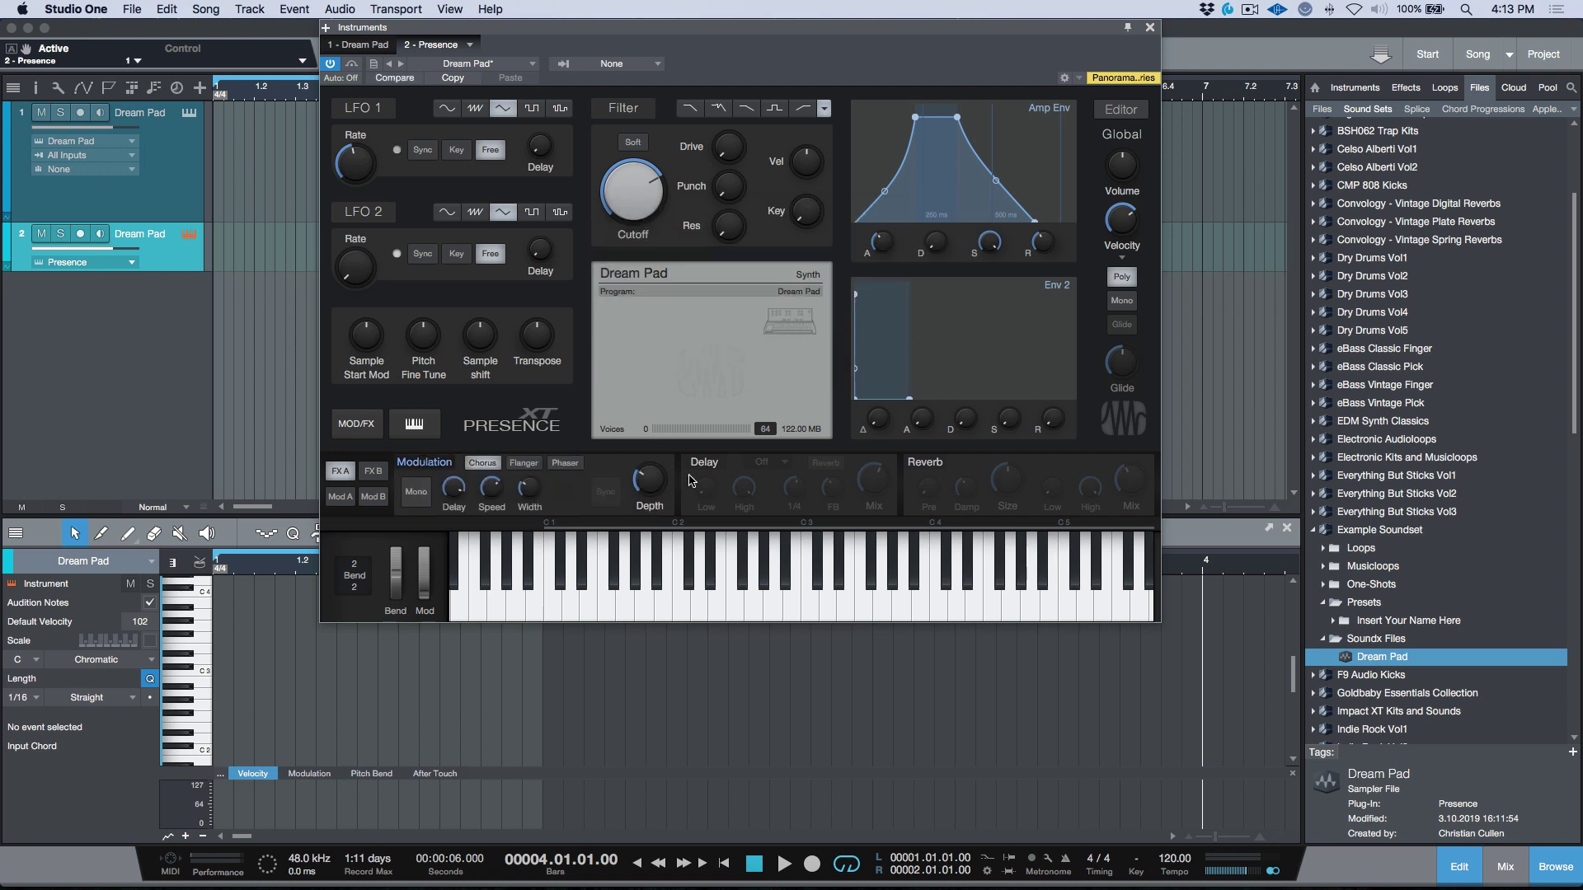
{"action": "left_click", "coordinate": [939, 464]}
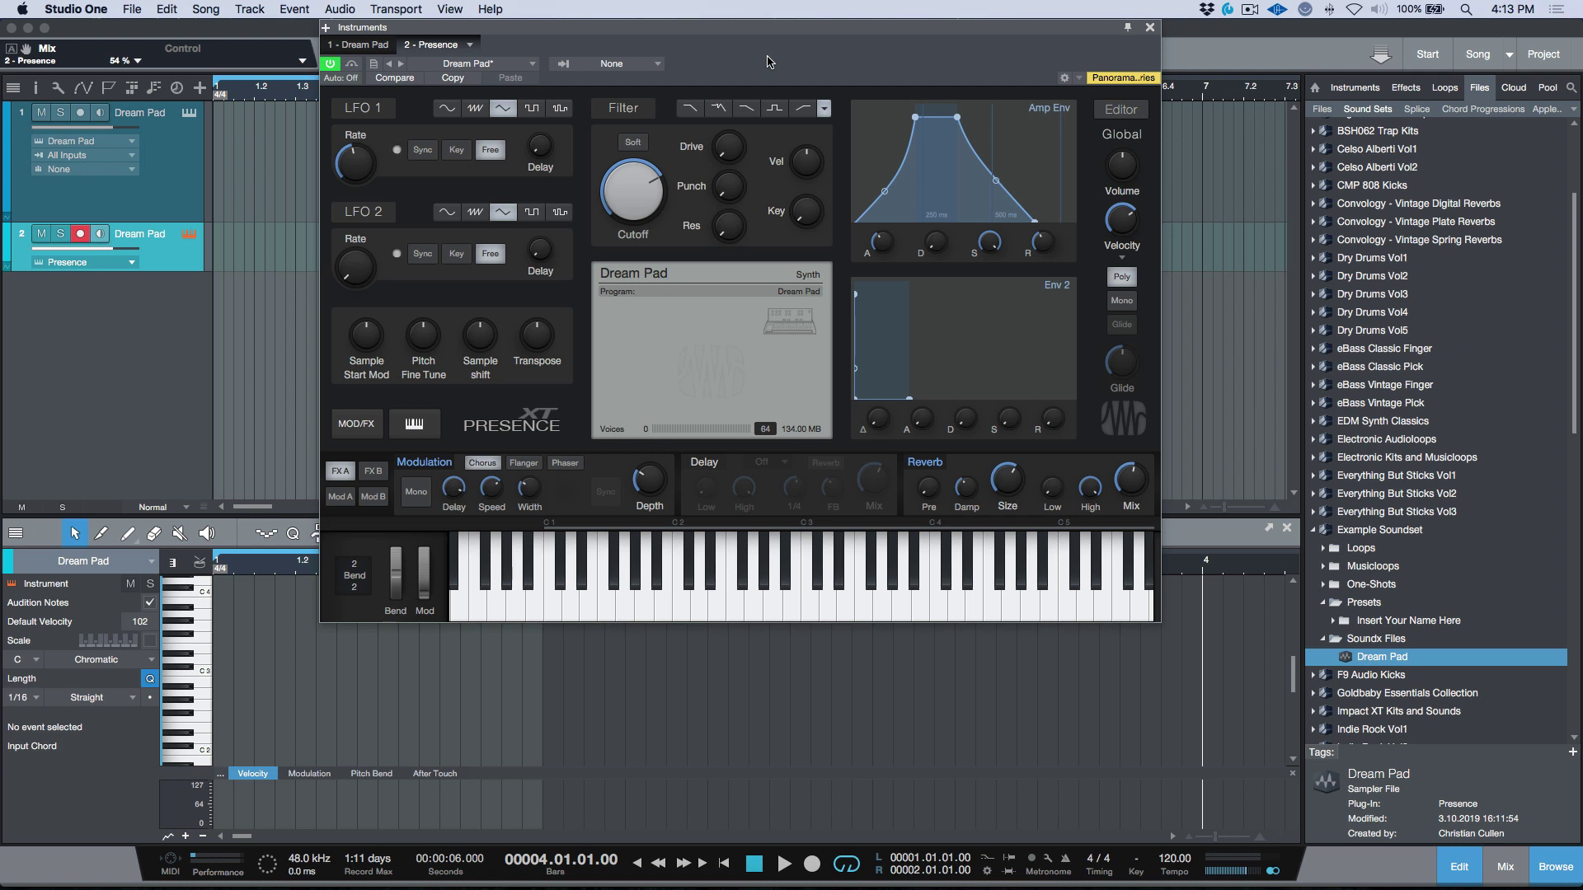
{"action": "left_click", "coordinate": [374, 63]}
{"action": "left_click", "coordinate": [409, 82]}
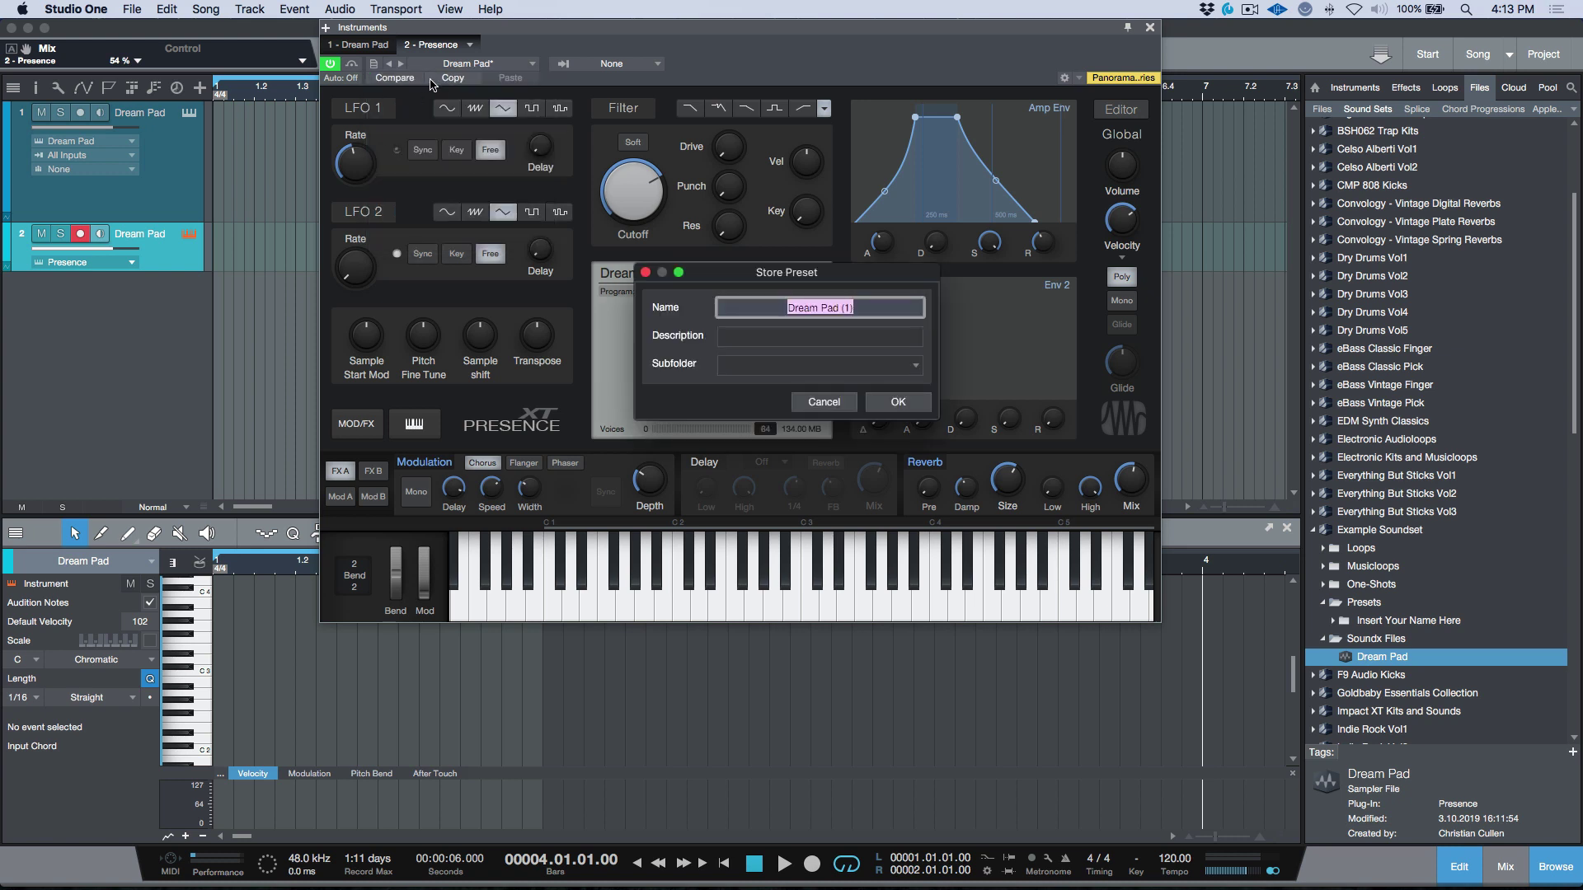
{"action": "left_click", "coordinate": [853, 337]}
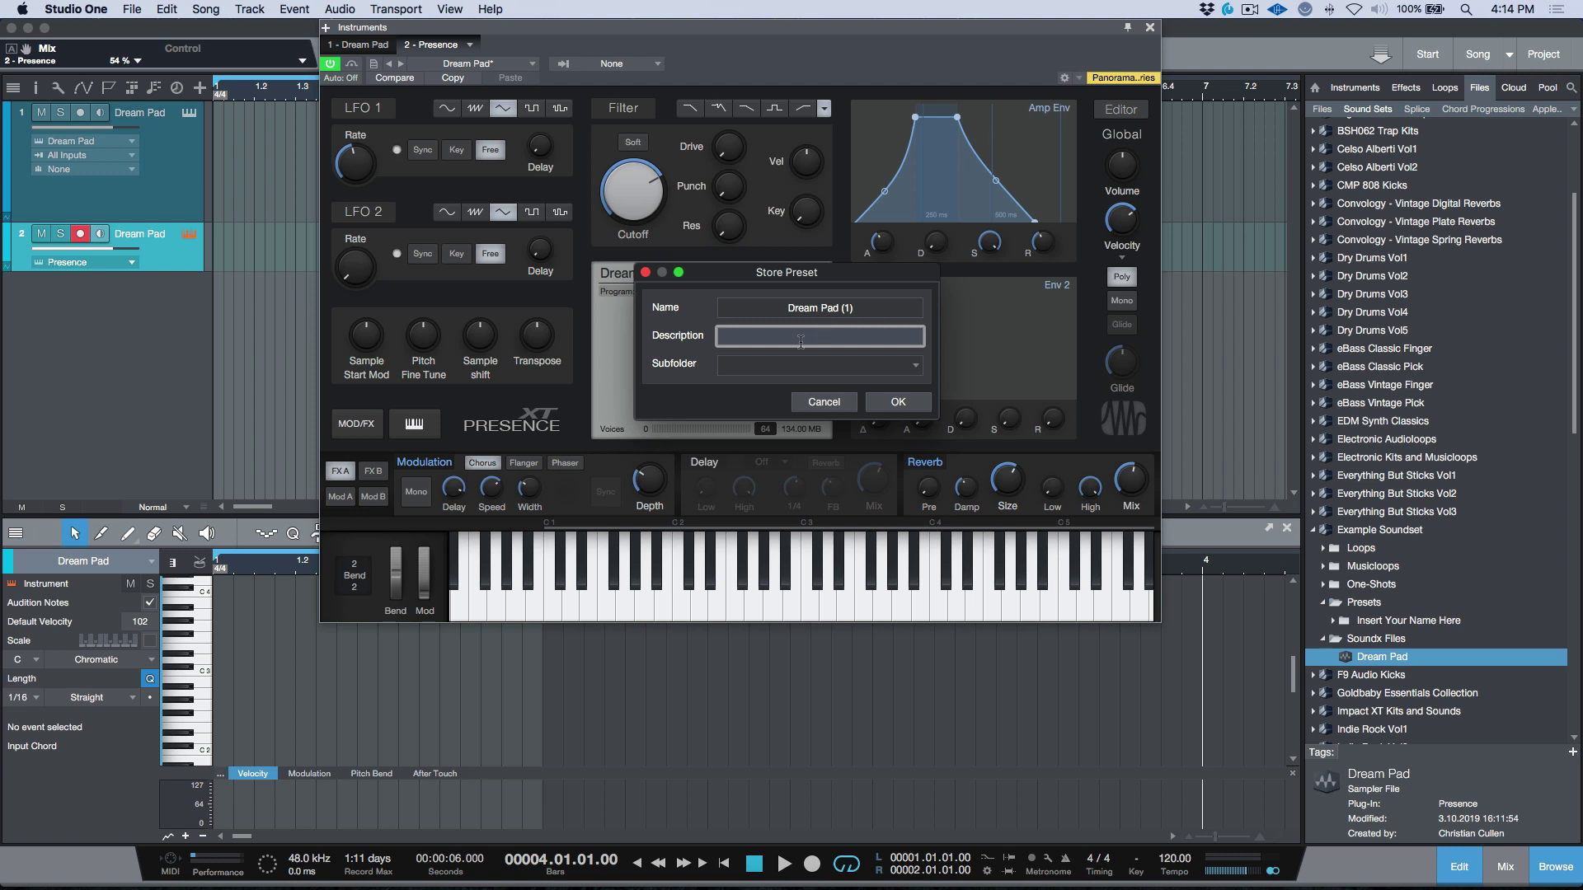
{"action": "left_click_drag", "start_coordinate": [860, 274], "coordinate": [1156, 258]}
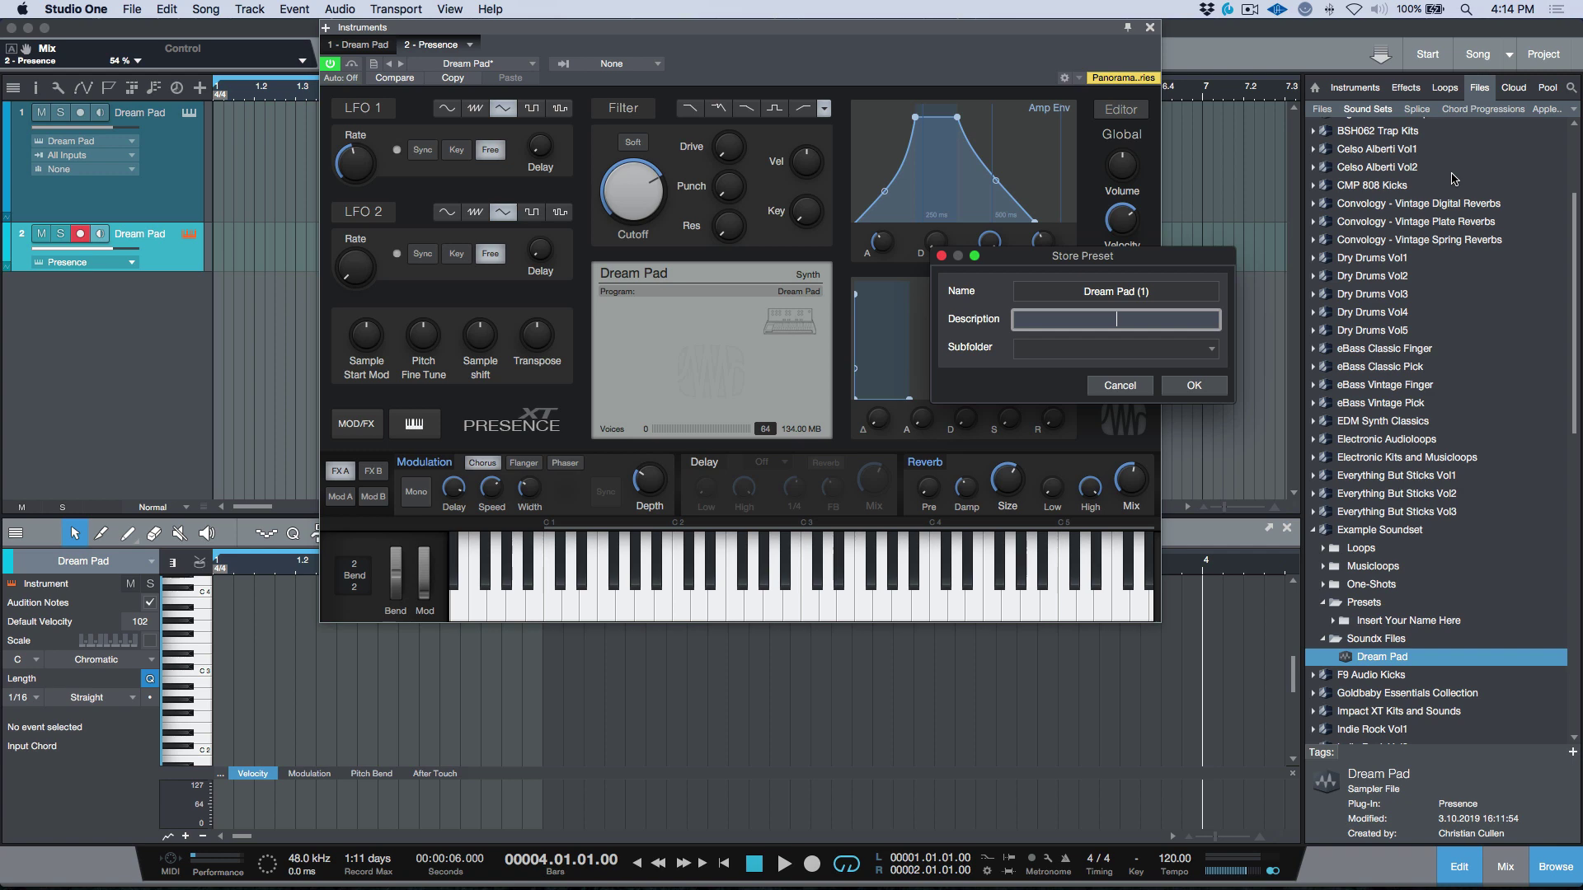
Step: Check the contents of Example Soundset's Presets folder and its Insert Your Name Here subfolder in Finder, and return to Studio One, abandoning the preset storing
{"action": "key", "text": "super+Tab"}
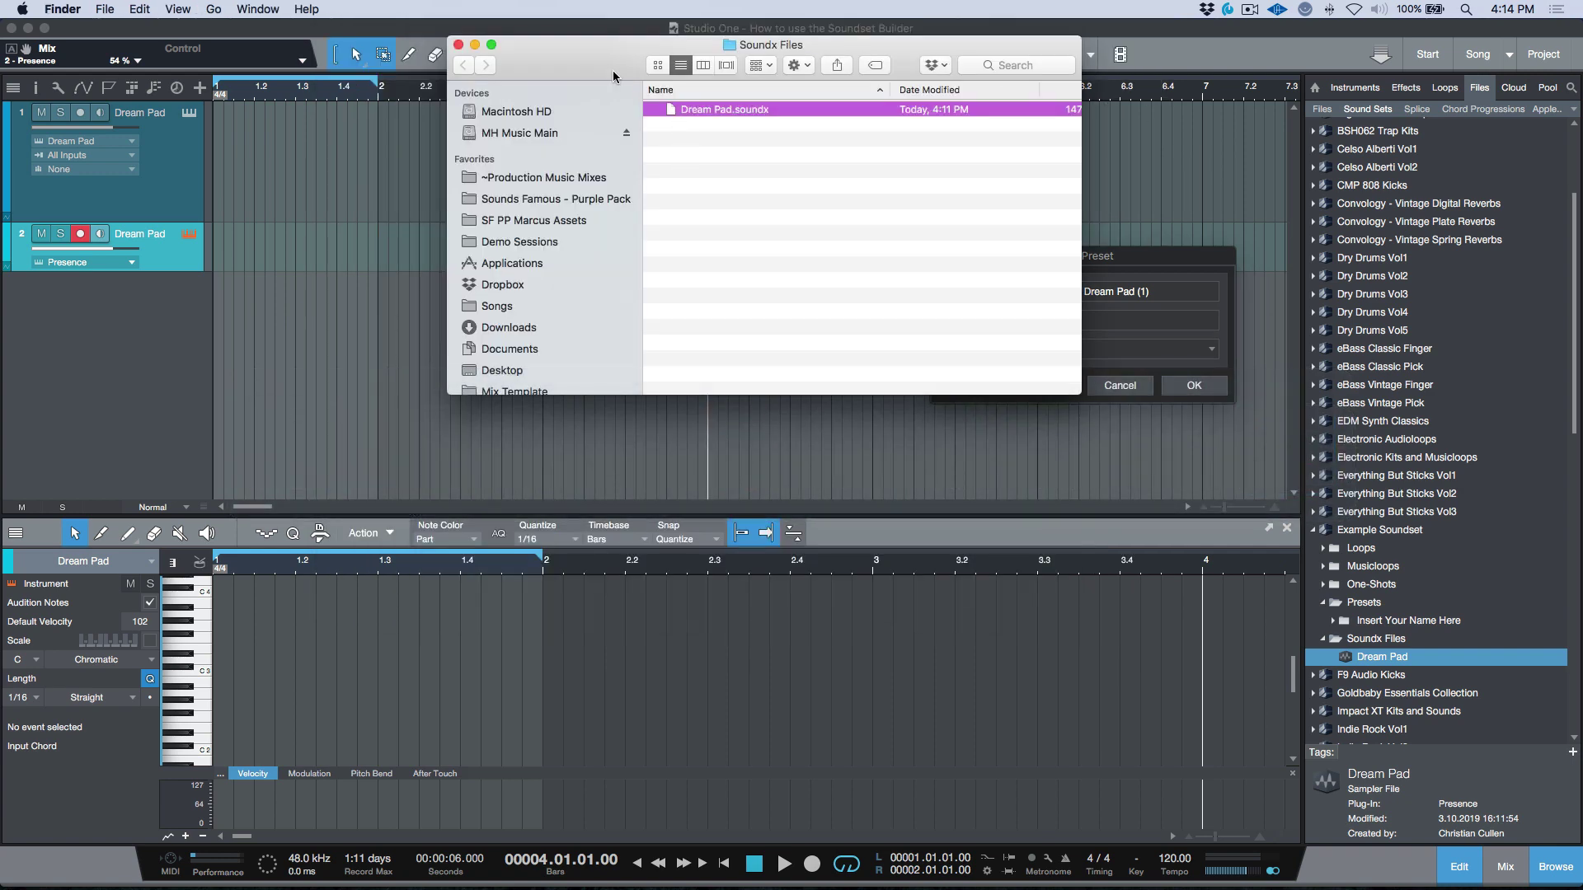
{"action": "left_click", "coordinate": [535, 134]}
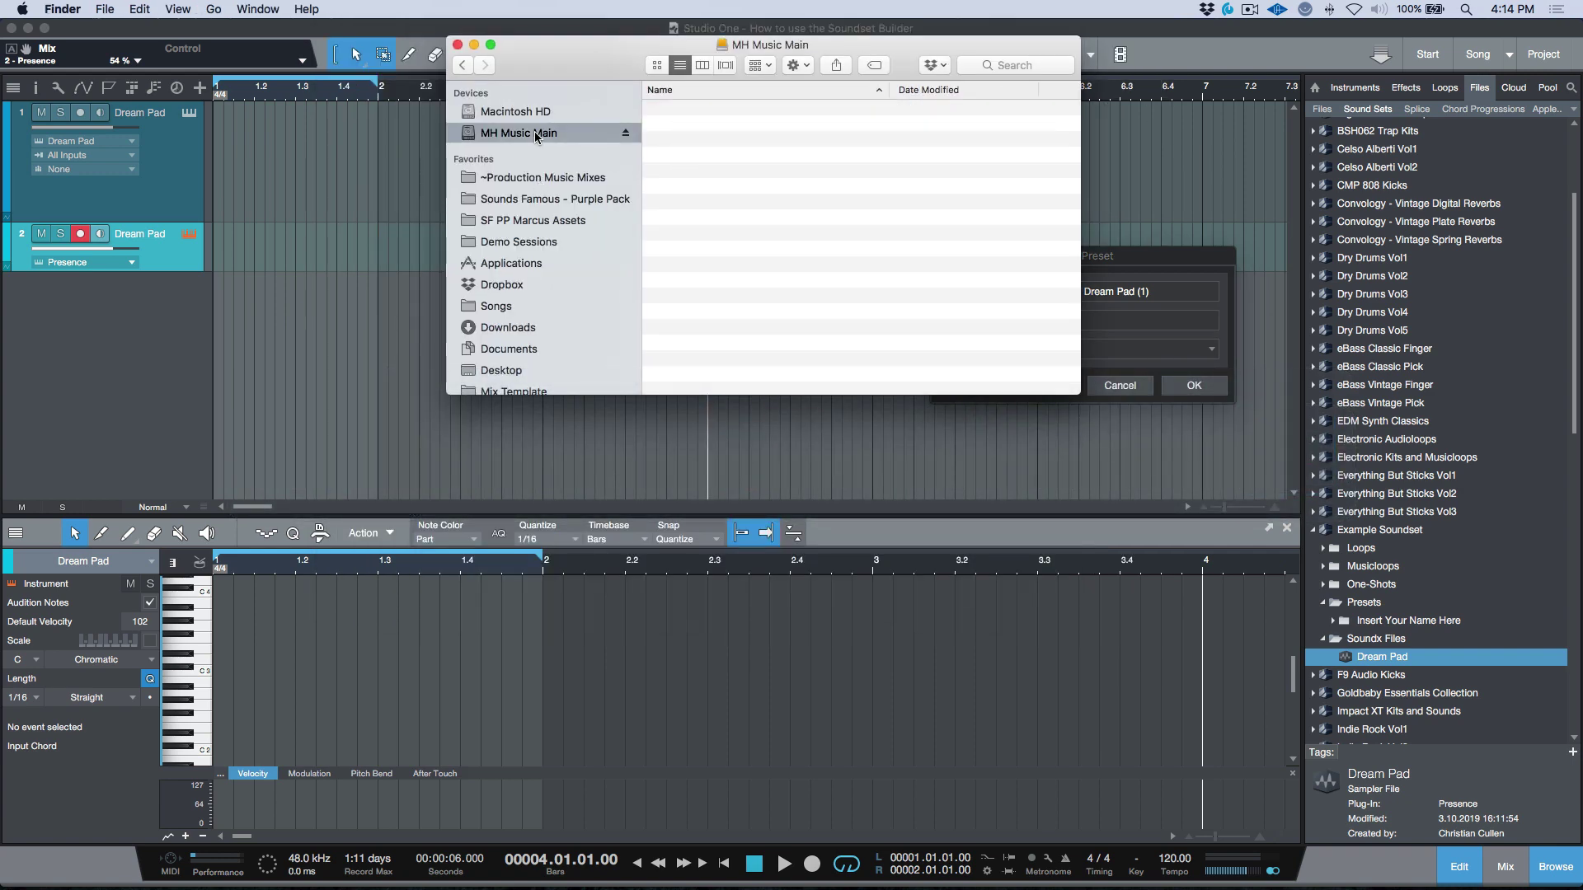
{"action": "left_click", "coordinate": [734, 309]}
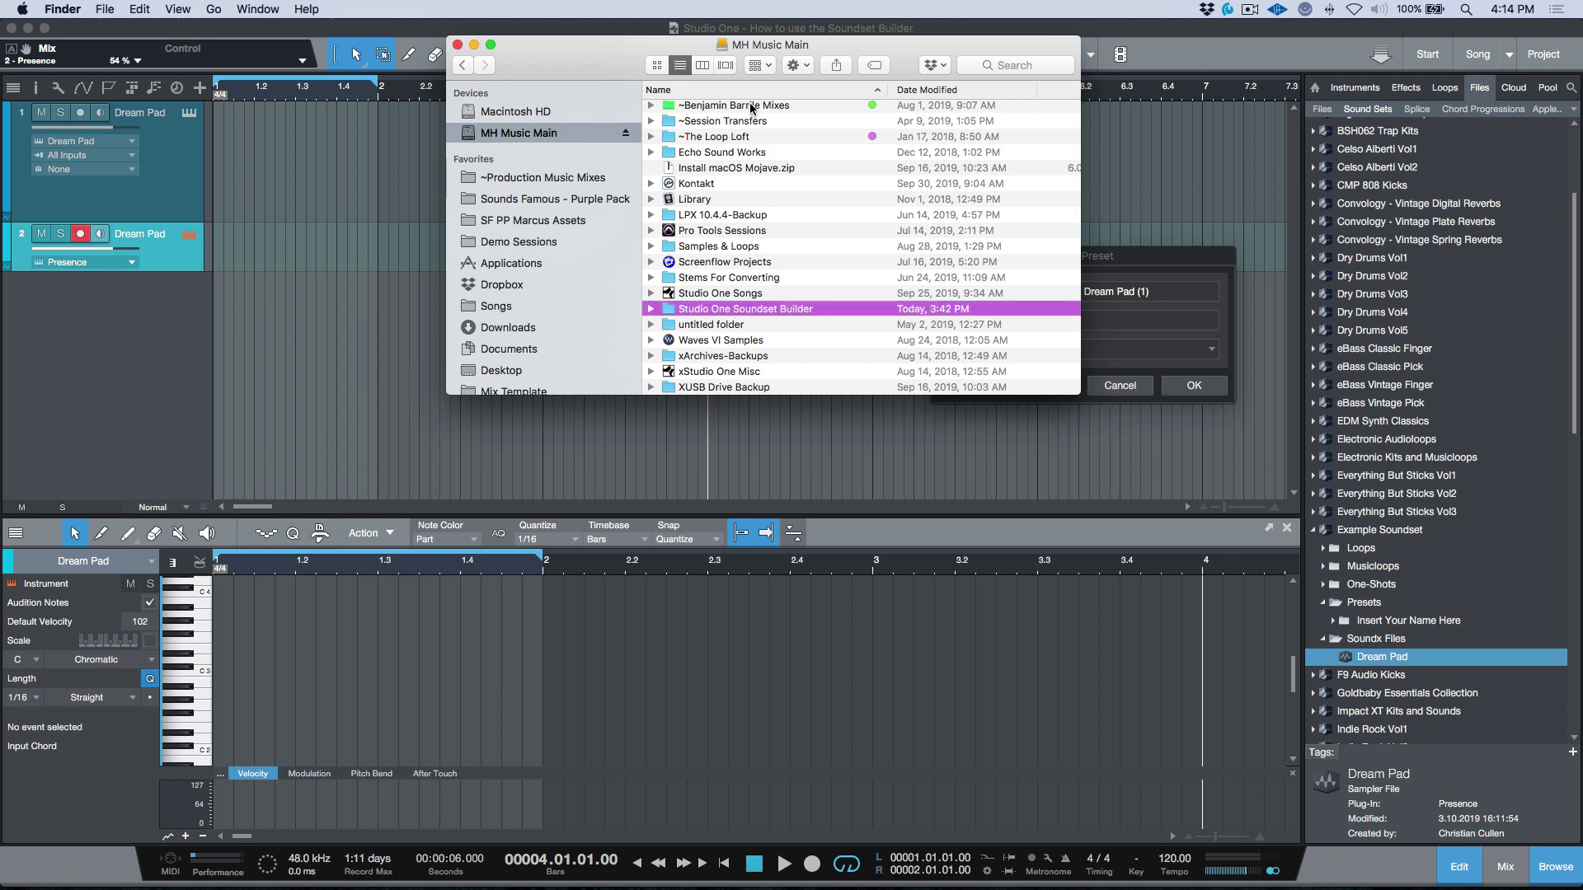
{"action": "double_click", "coordinate": [734, 310]}
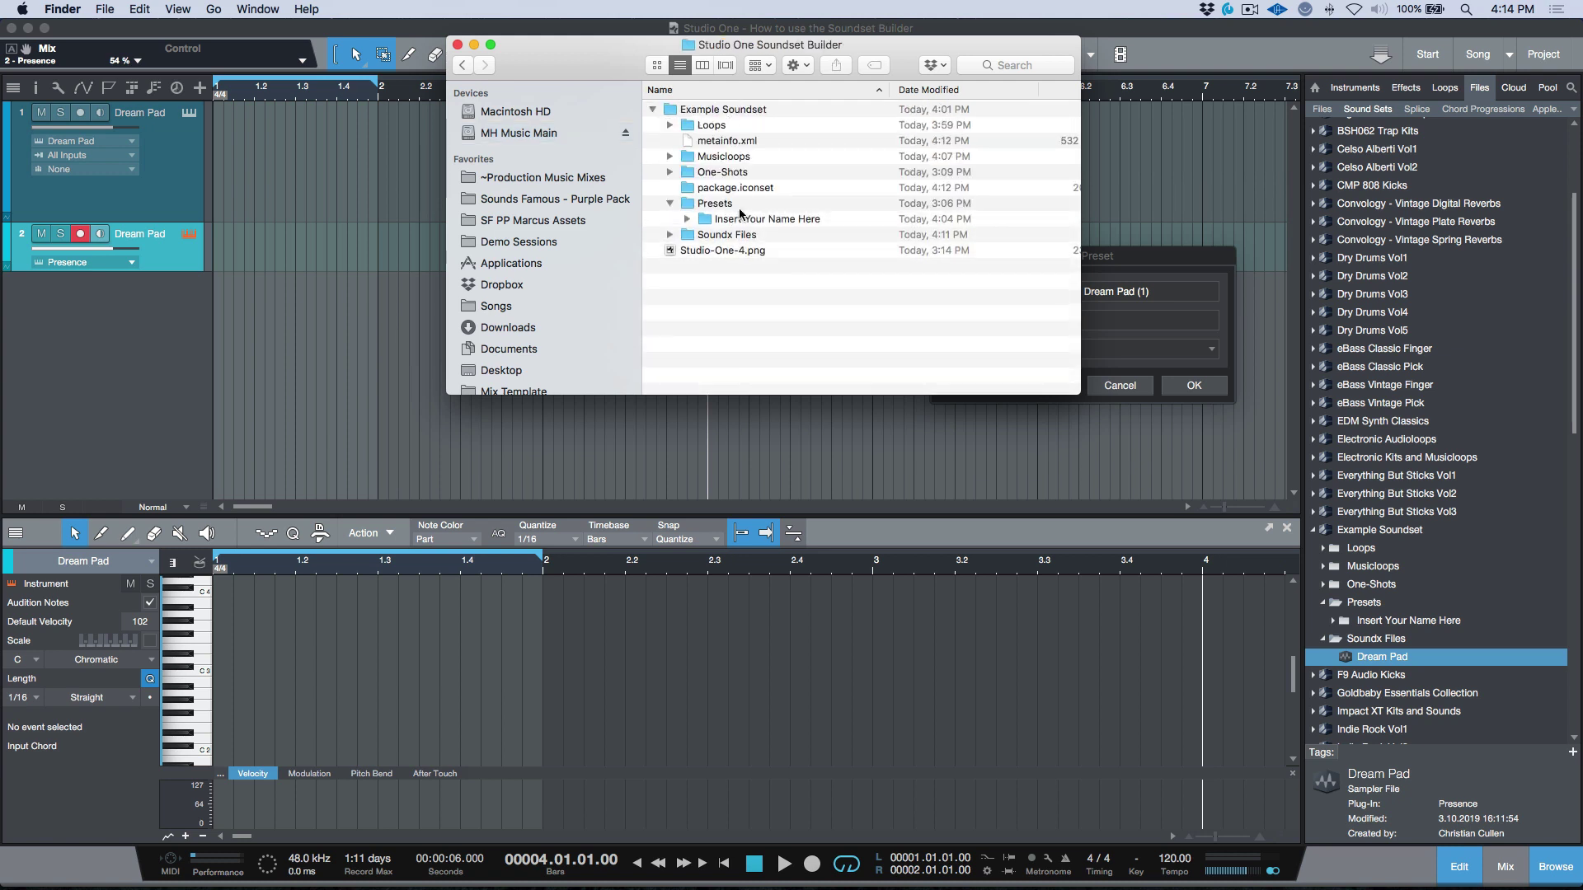
{"action": "left_click", "coordinate": [719, 219]}
{"action": "left_click", "coordinate": [687, 220]}
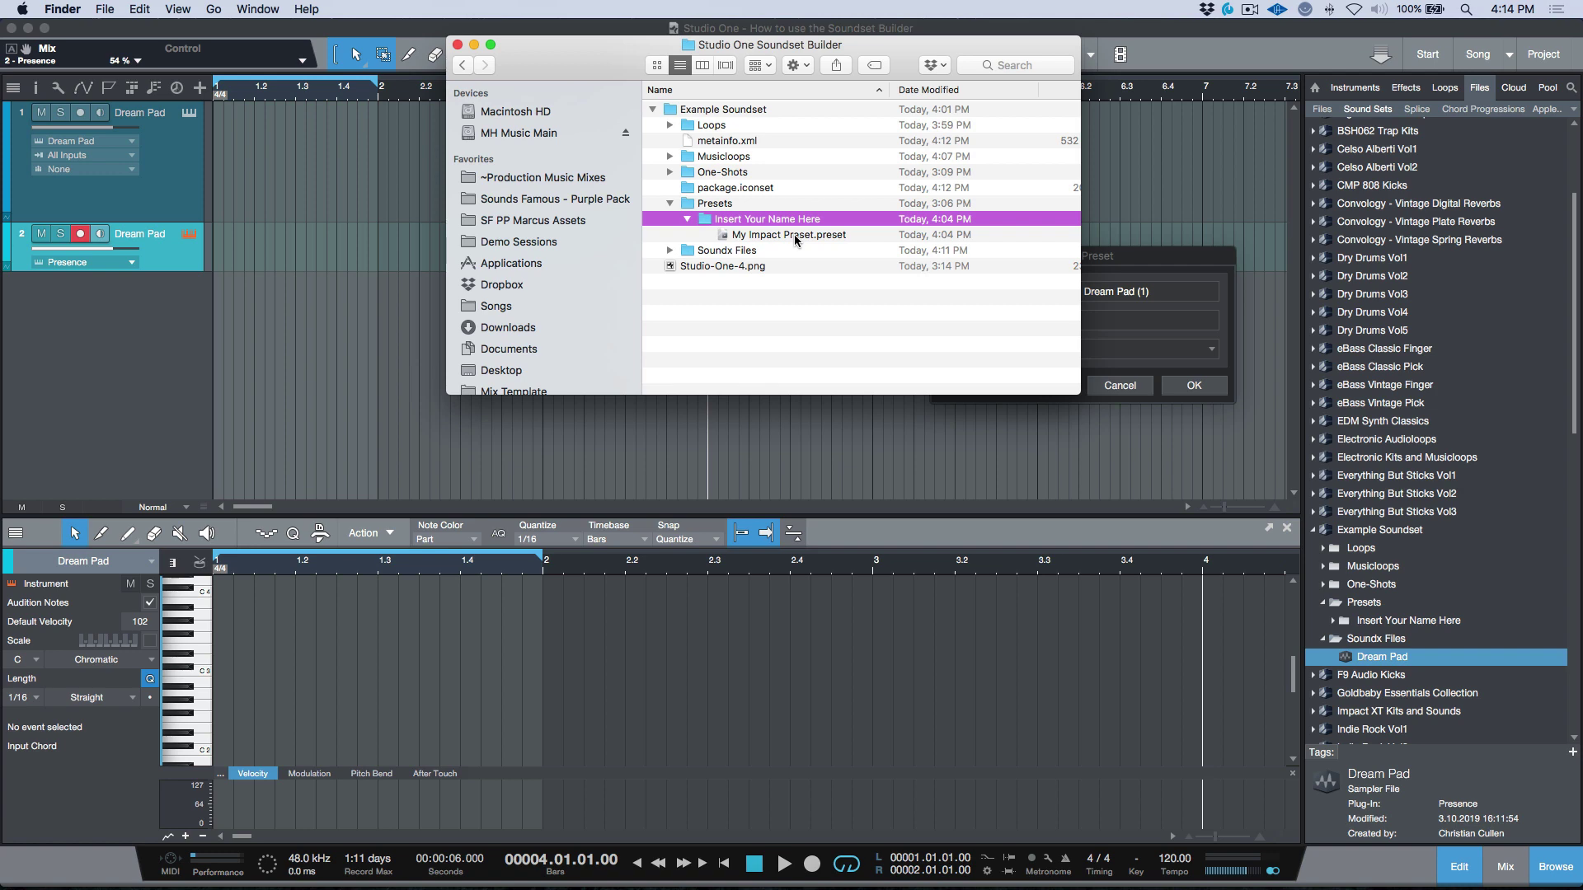
{"action": "left_click", "coordinate": [1138, 265]}
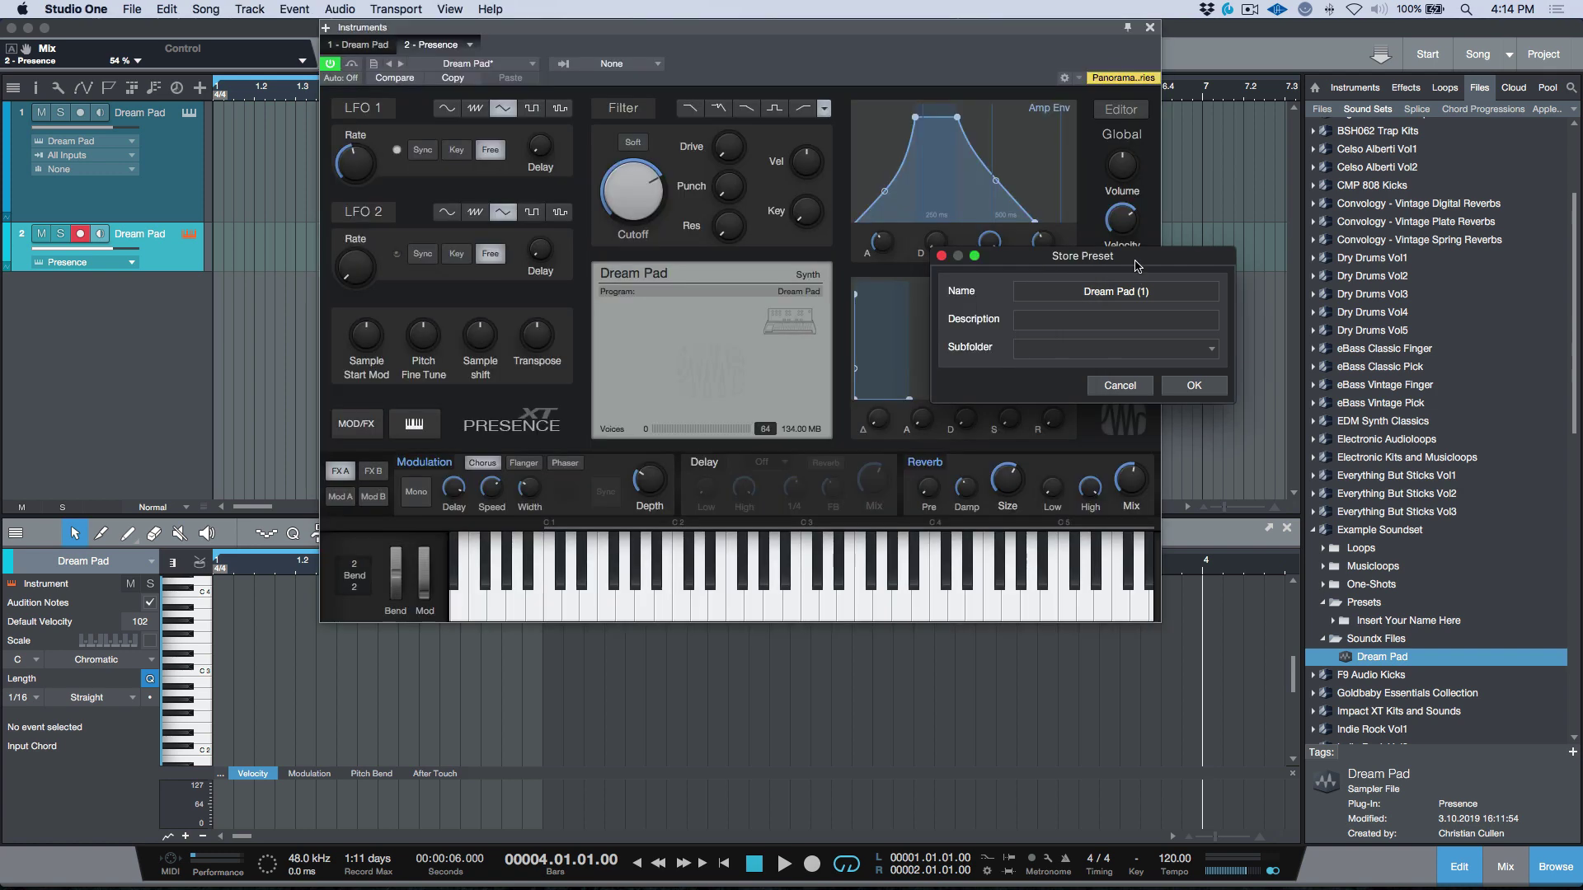
{"action": "left_click", "coordinate": [1120, 385]}
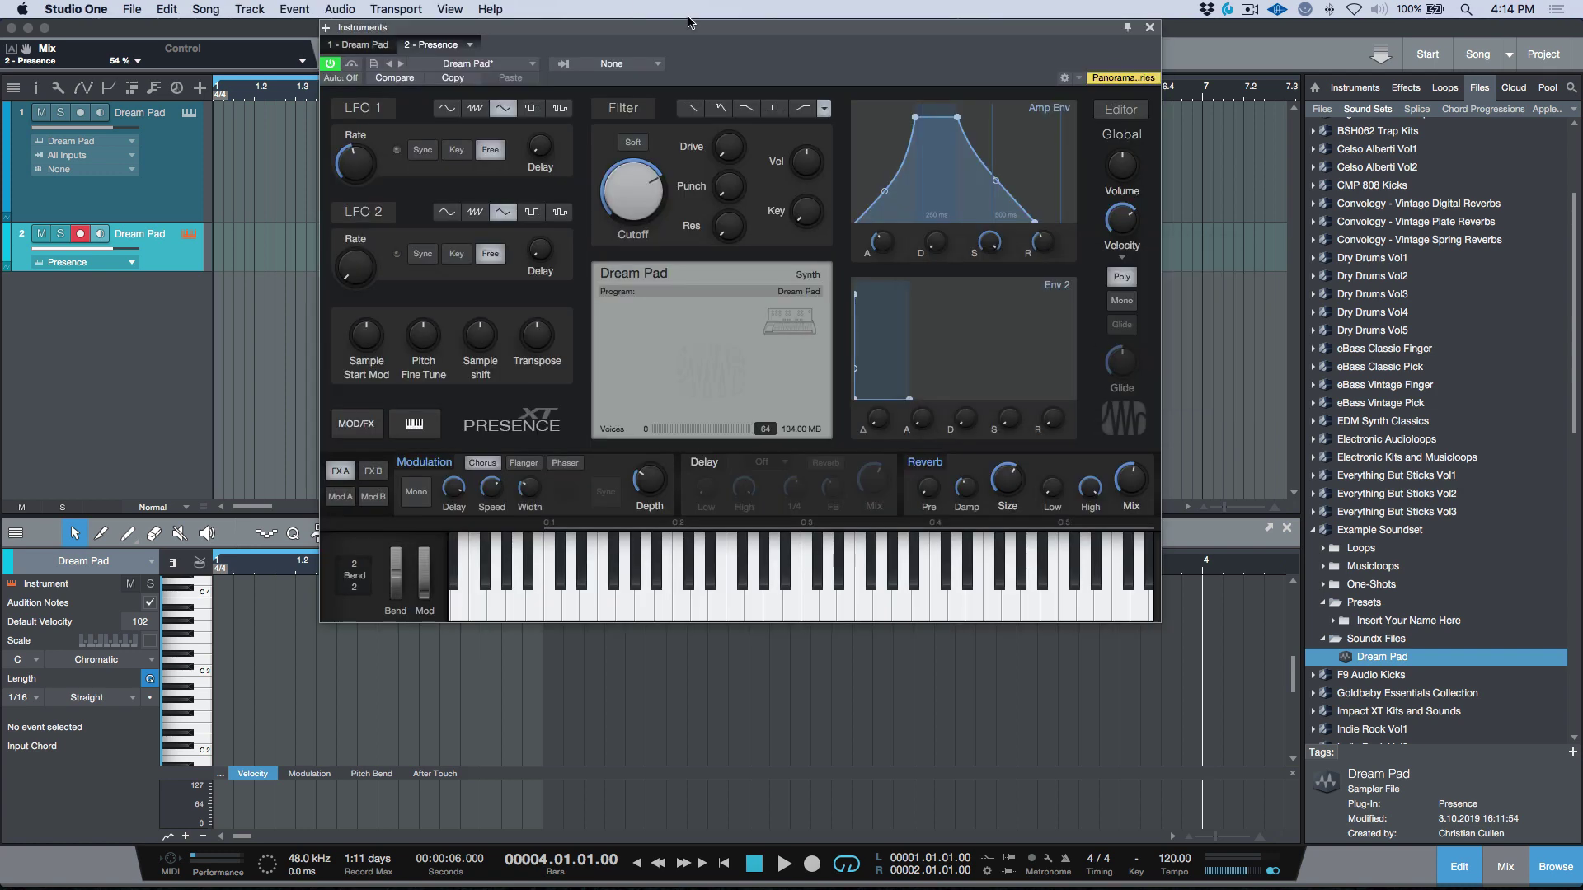
Step: Start exporting the modified Presence preset and name the file Dreamy Amazing Pad.preset
{"action": "left_click", "coordinate": [375, 64]}
{"action": "left_click", "coordinate": [426, 216]}
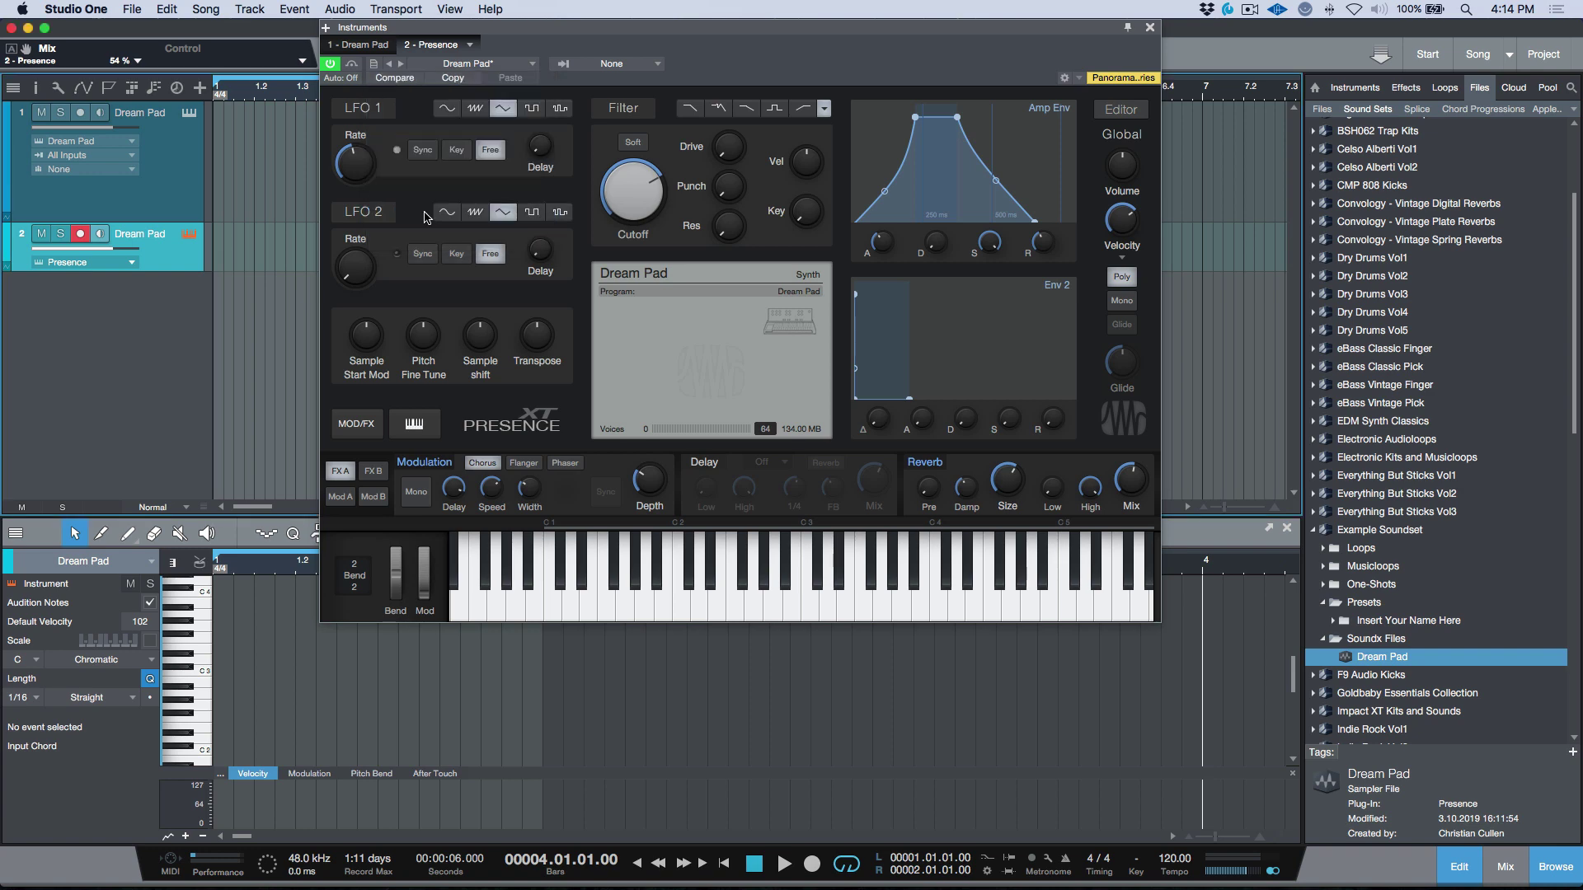
{"action": "type", "text": "Dreamy "}
{"action": "type", "text": "Atmo"}
{"action": "key", "text": "BackSpace"}
{"action": "key", "text": "BackSpace"}
{"action": "key", "text": "BackSpace"}
{"action": "type", "text": "mazing Pa"}
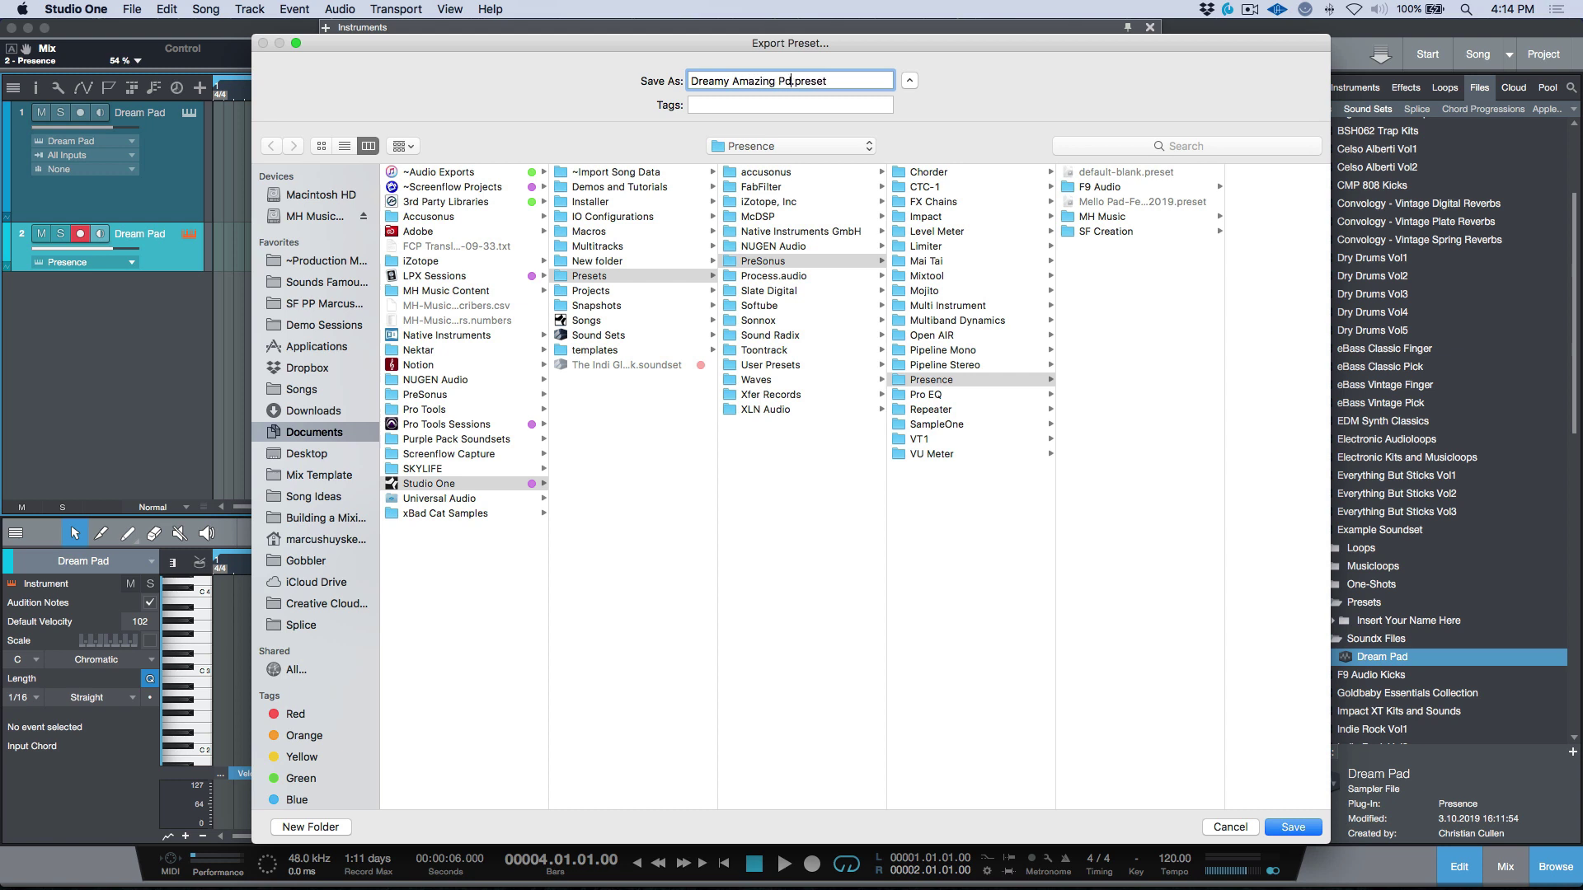
{"action": "type", "text": "d"}
Step: Save the exported preset into Example Soundset's Presets/Insert Your Name Here folder in Studio One Soundset Builder on MH Music Main
{"action": "left_click", "coordinate": [315, 216]}
{"action": "left_click", "coordinate": [458, 364]}
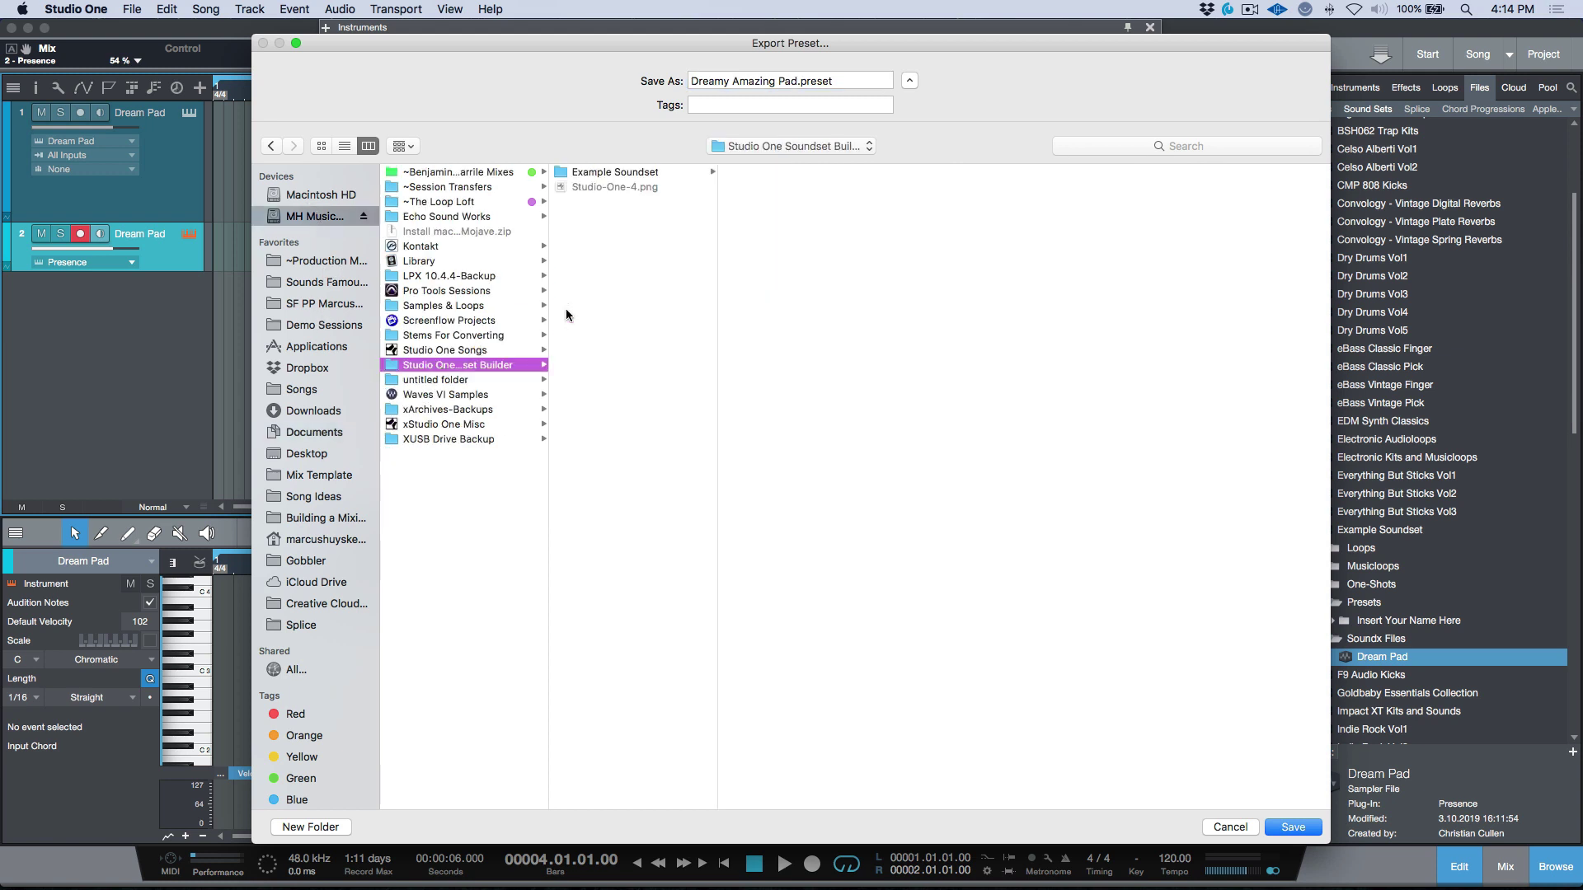
{"action": "left_click", "coordinate": [629, 173]}
{"action": "left_click", "coordinate": [757, 246]}
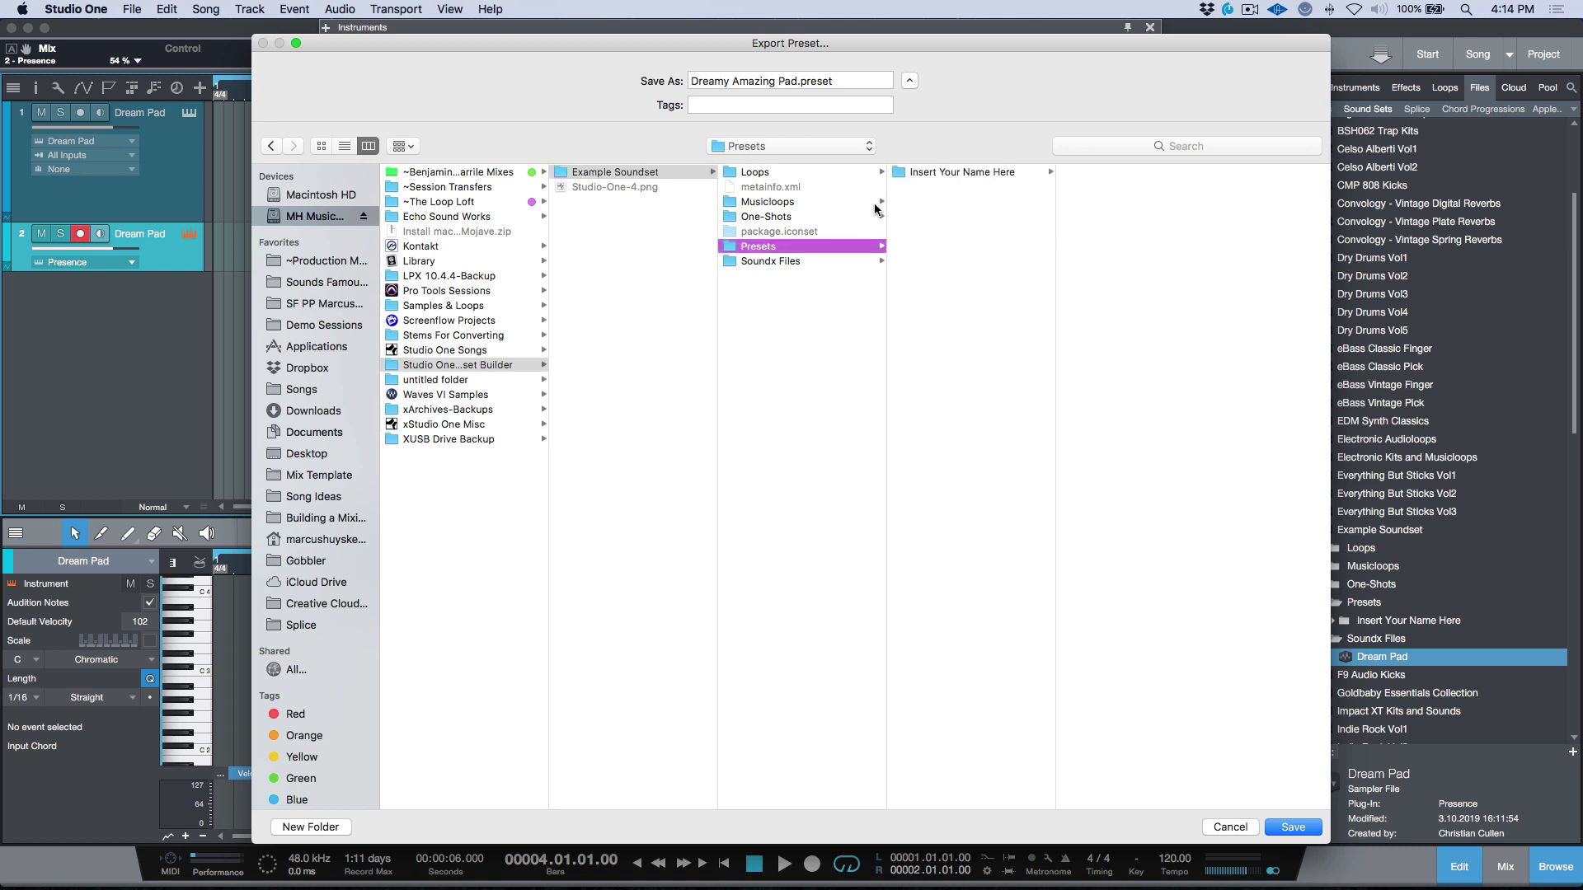
{"action": "left_click", "coordinate": [917, 174]}
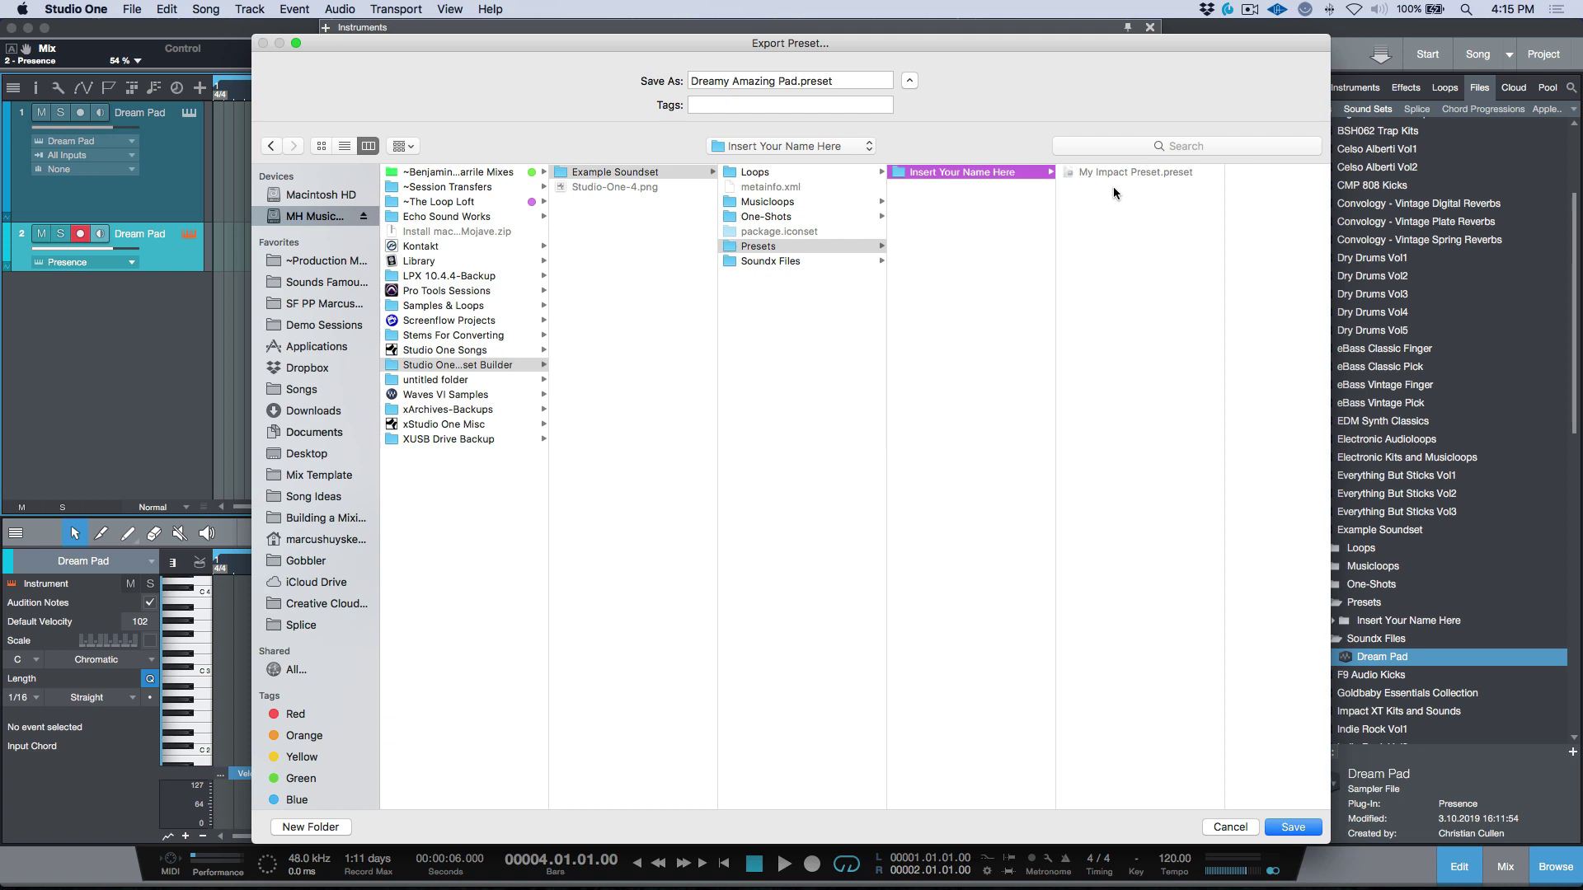
{"action": "left_click", "coordinate": [1291, 827]}
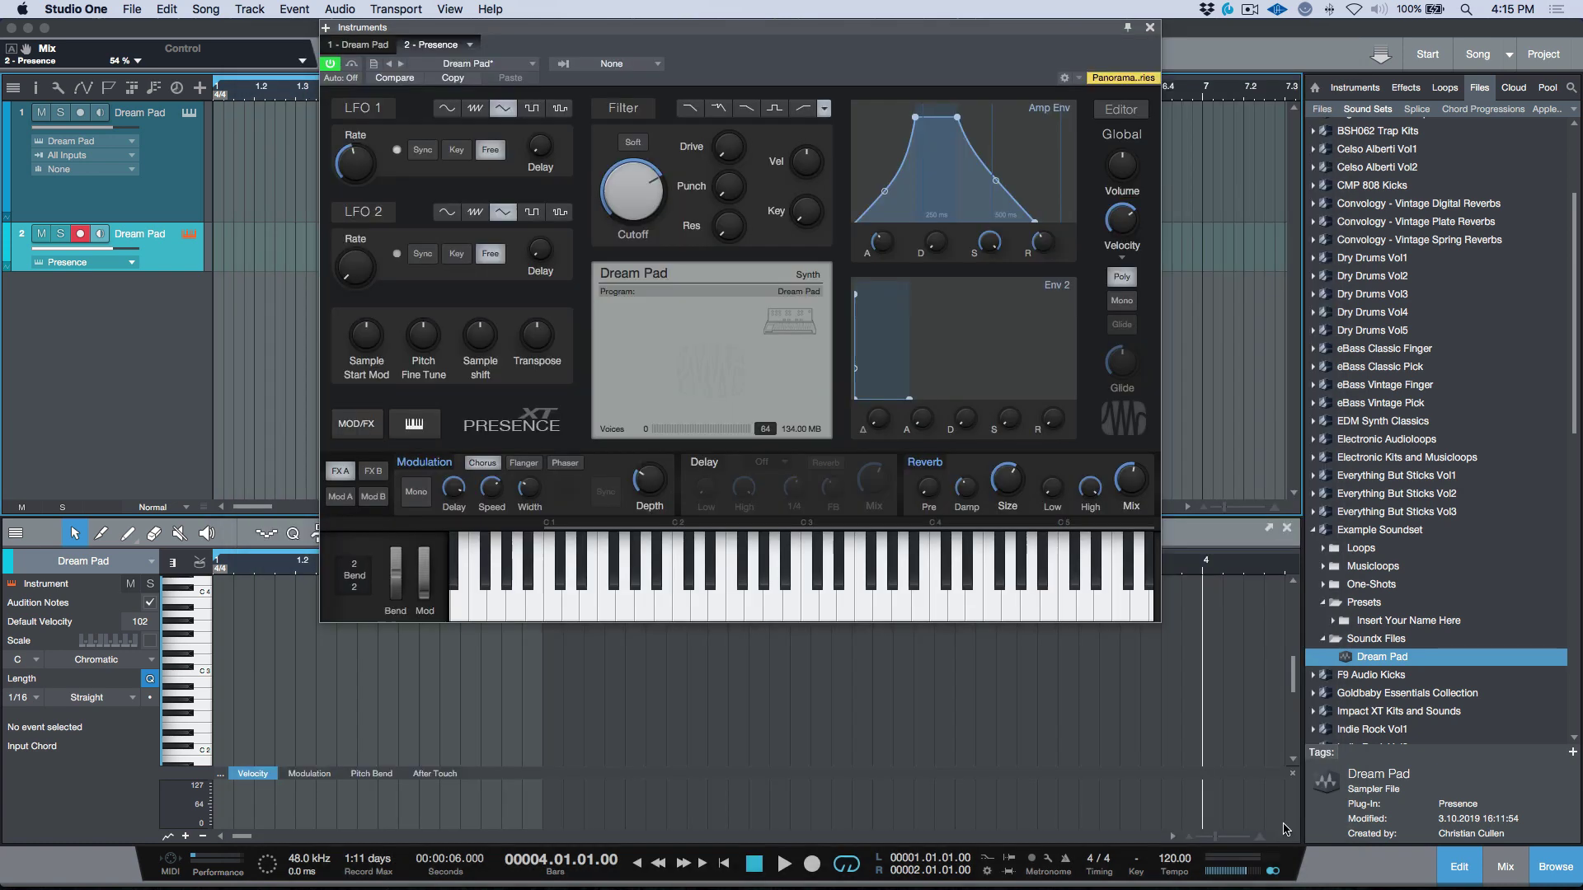
Step: Close the instrument window and remove the second Dream Pad track together with its Presence instrument
{"action": "left_click", "coordinate": [1149, 27]}
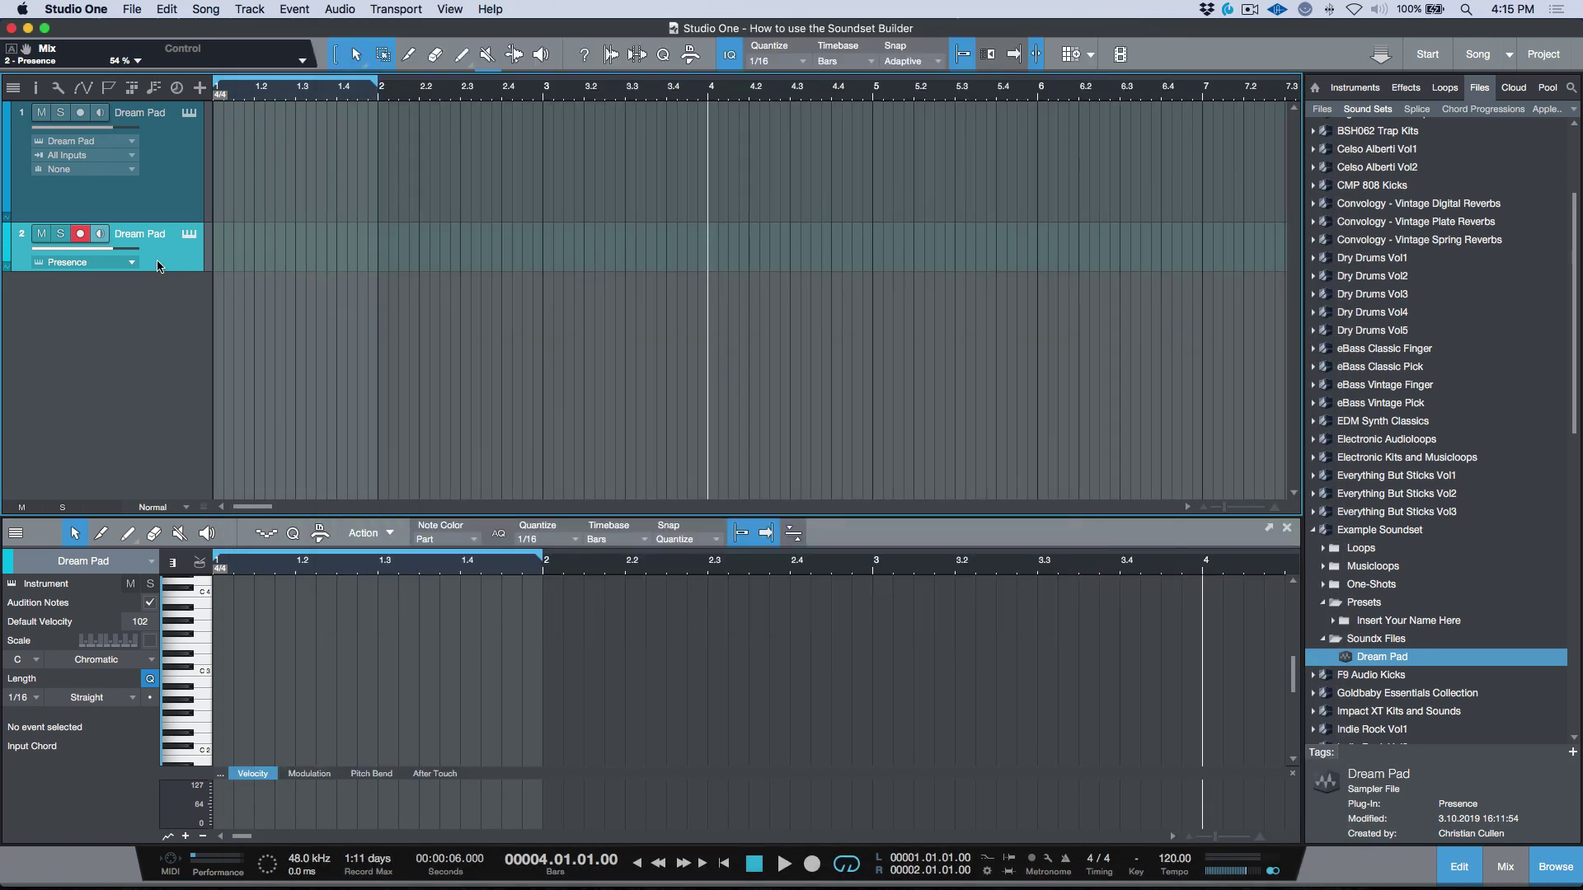
{"action": "right_click", "coordinate": [154, 250]}
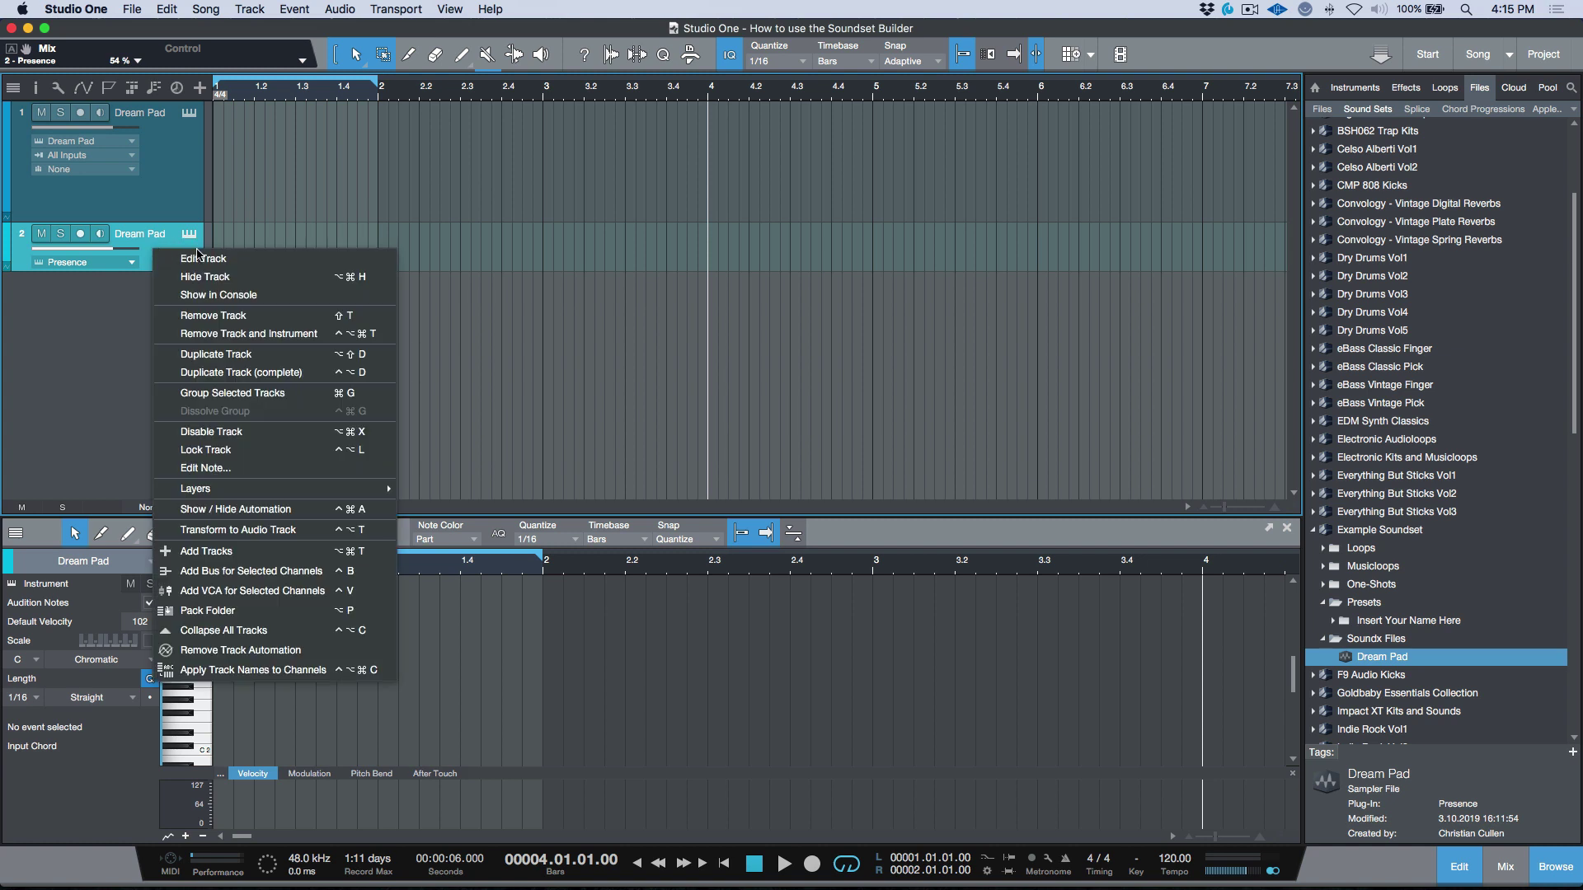
{"action": "left_click", "coordinate": [214, 333]}
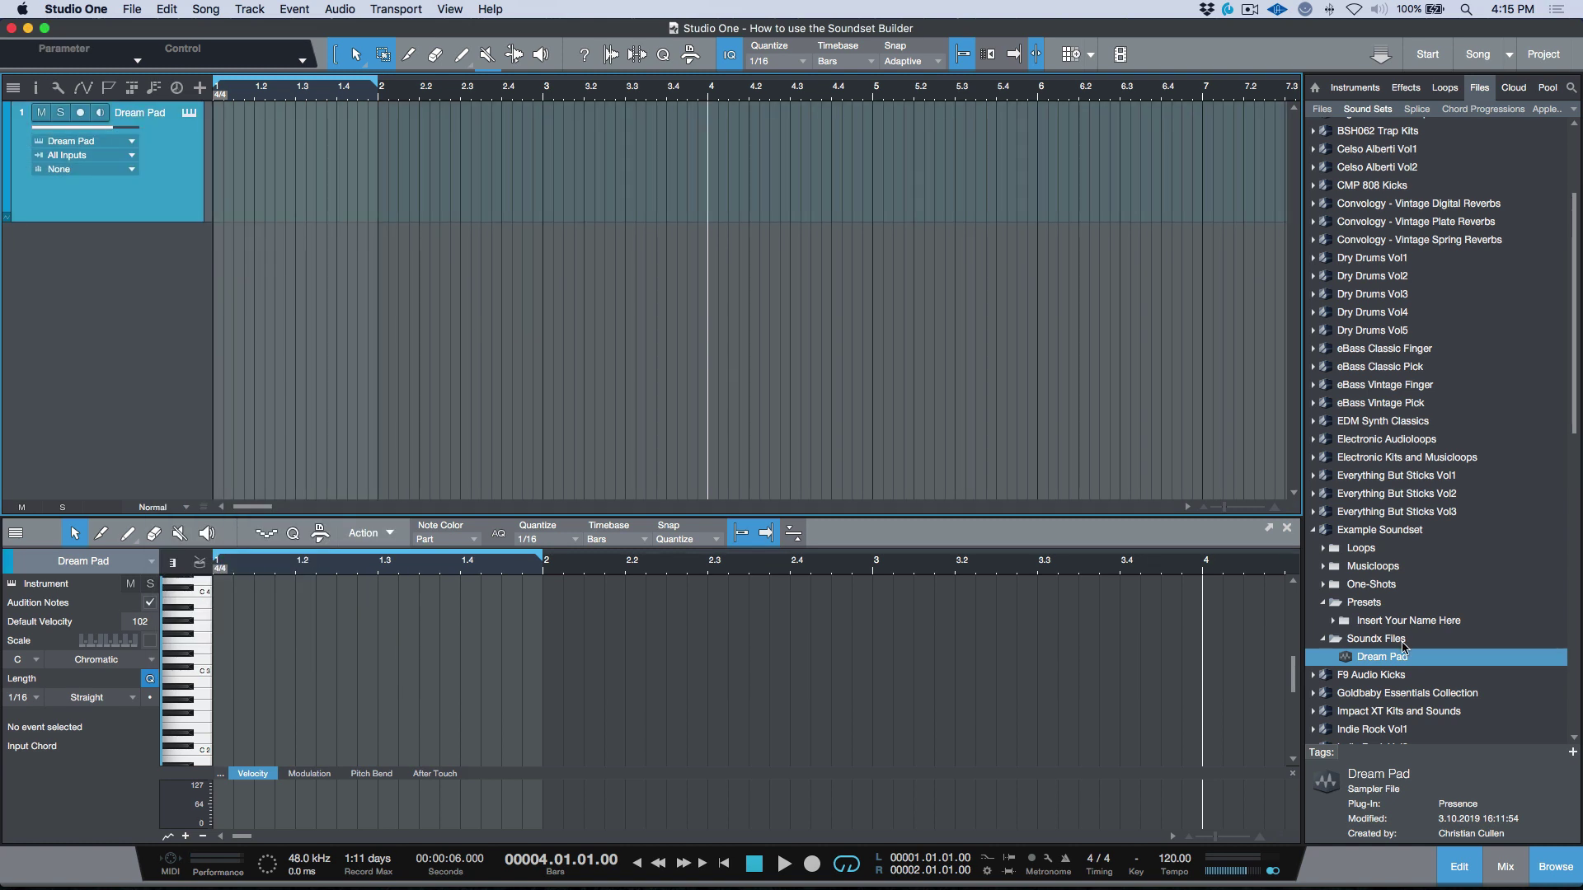
Step: Refresh the Sound Sets listing and expand Example Soundset's Insert Your Name Here presets folder
{"action": "right_click", "coordinate": [1366, 109]}
{"action": "left_click", "coordinate": [1407, 228]}
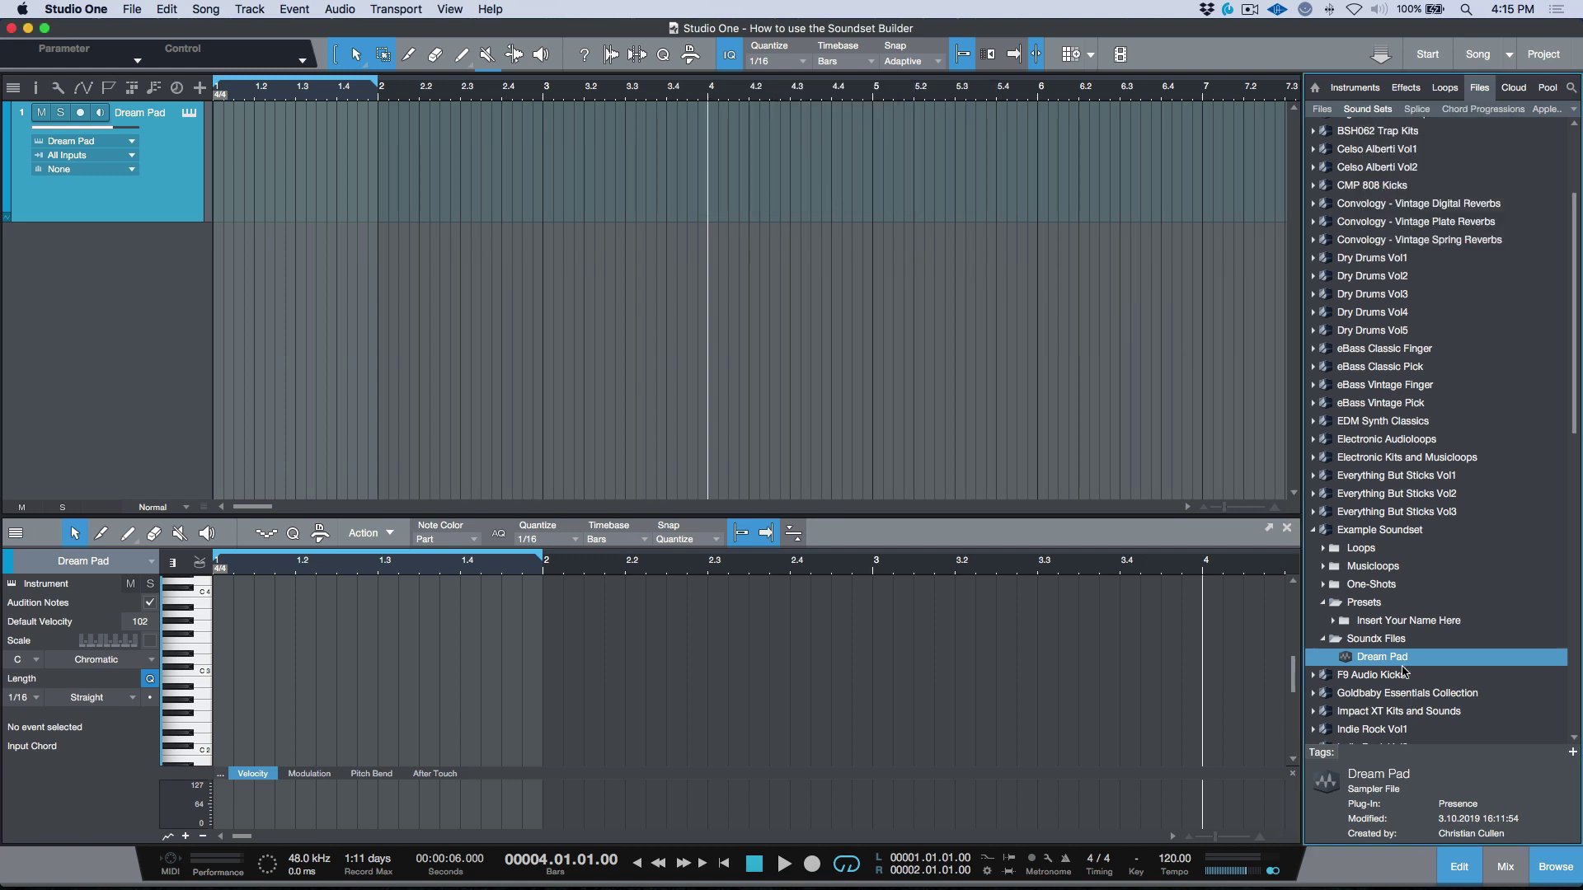
{"action": "double_click", "coordinate": [1406, 620]}
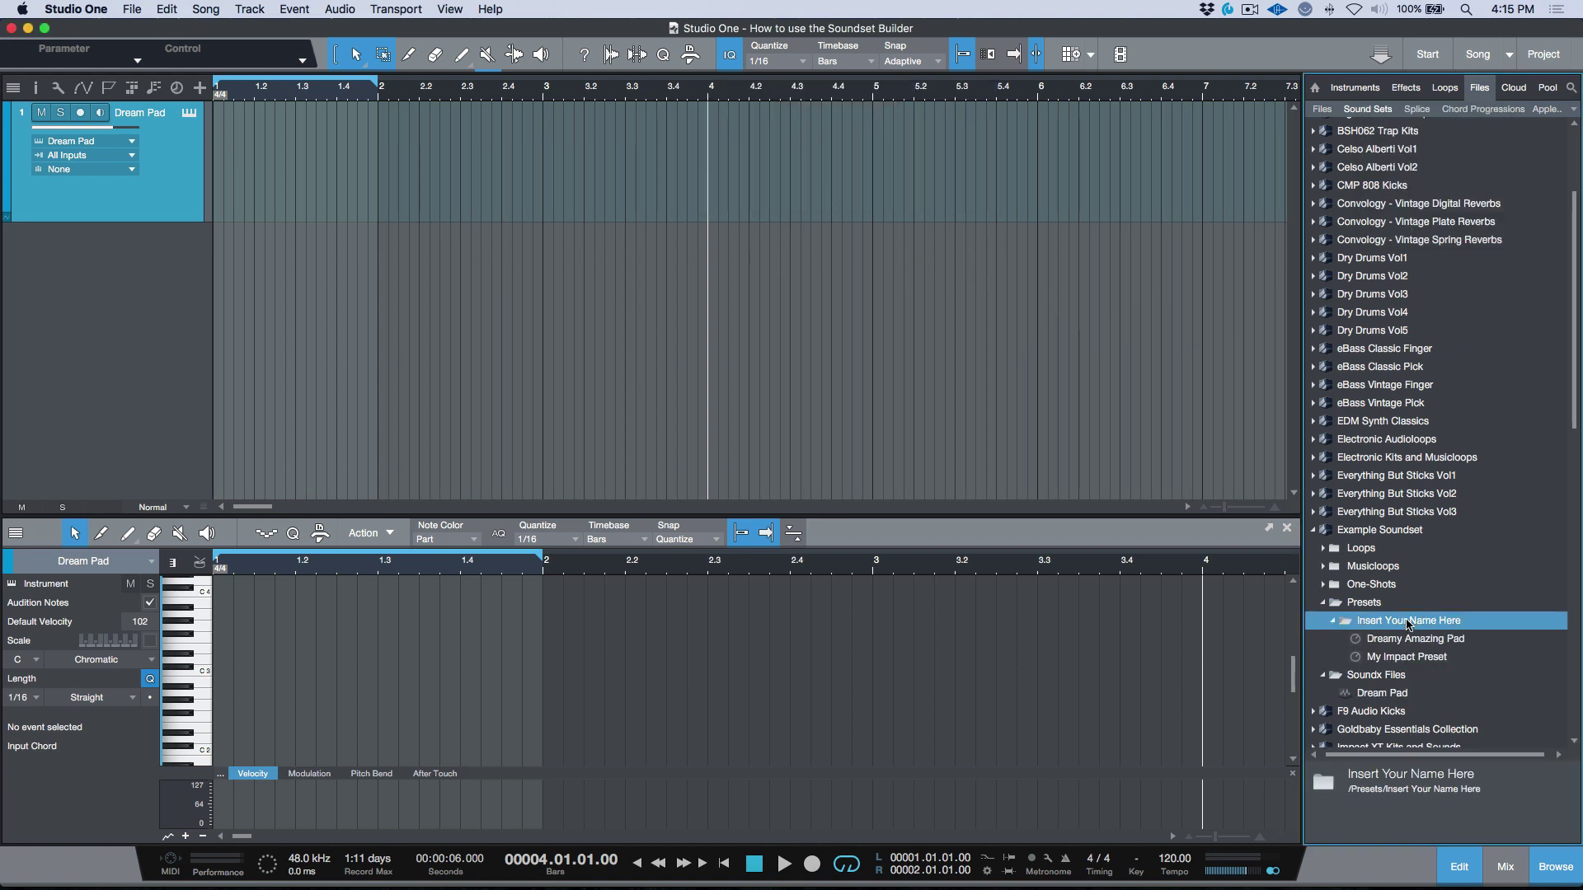
Step: Load the Dreamy Amazing Pad preset onto a new instrument track and audition a note on the Presence keyboard
{"action": "left_click", "coordinate": [1416, 639]}
{"action": "left_click", "coordinate": [1417, 649]}
{"action": "left_click", "coordinate": [1415, 640]}
{"action": "left_click_drag", "start_coordinate": [1416, 640], "coordinate": [855, 361]}
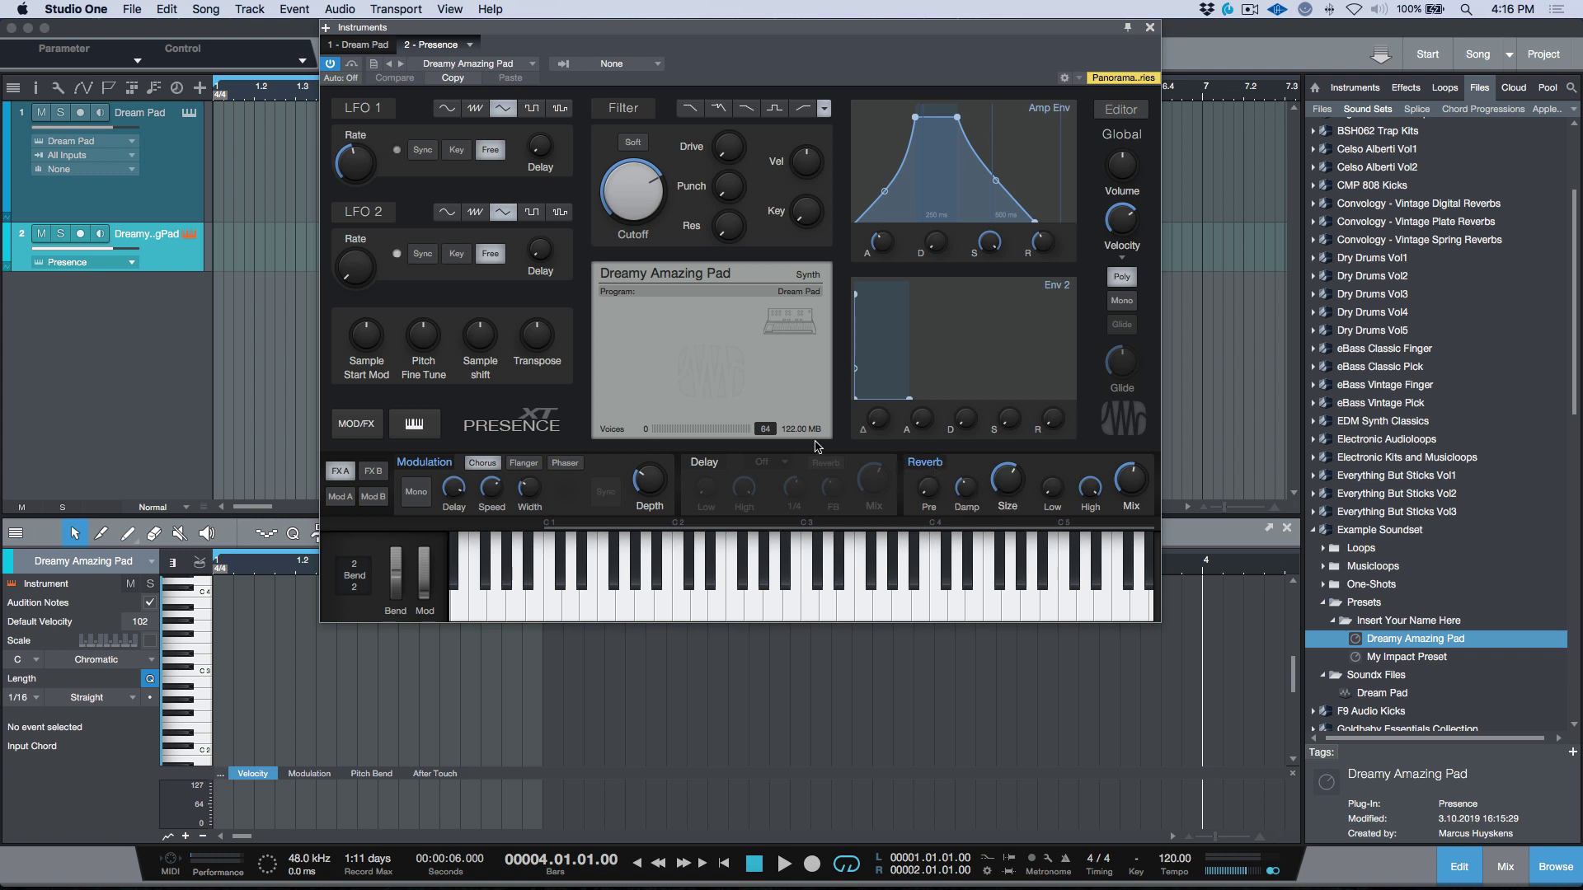
{"action": "left_click", "coordinate": [840, 573]}
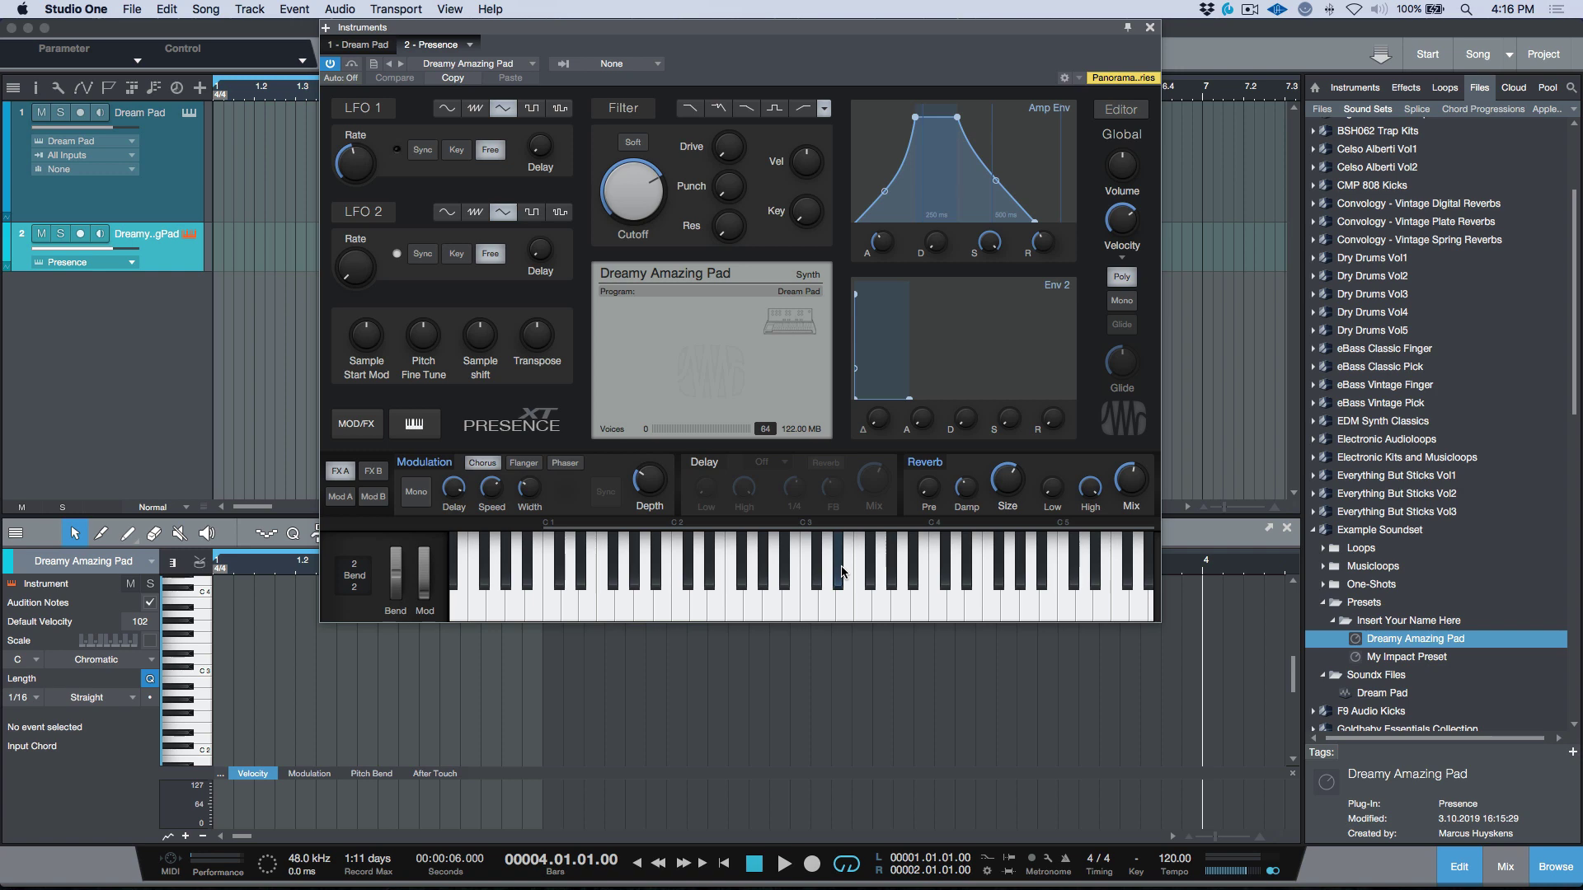
Step: Close the Presence window and check the samples in Example Soundset's One-Shots folder, leaving the folder collapsed
{"action": "left_click", "coordinate": [1150, 27]}
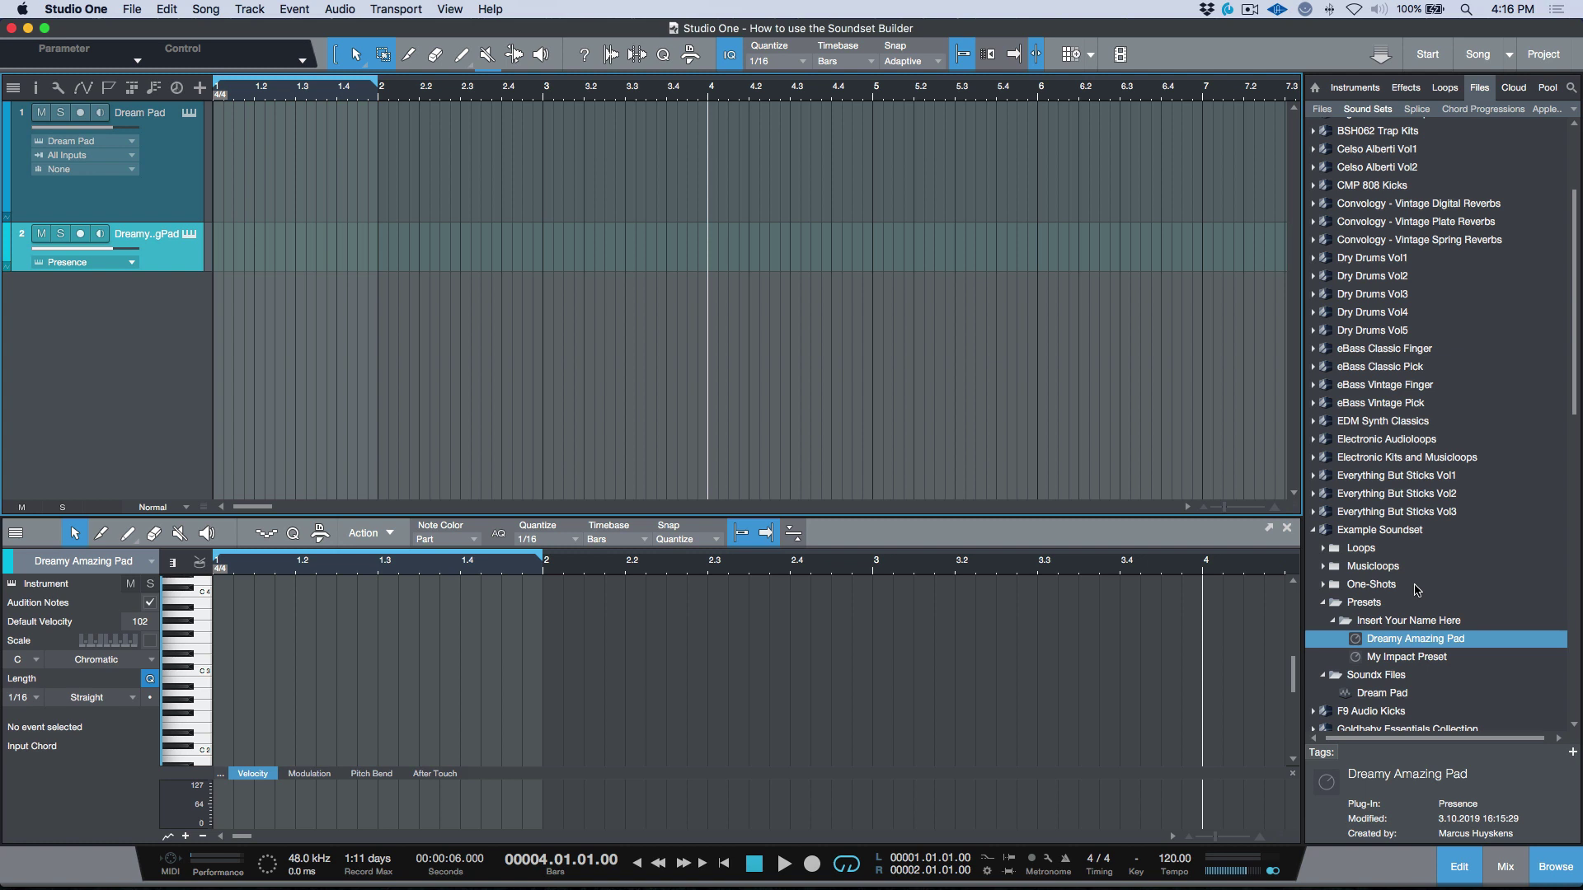
{"action": "double_click", "coordinate": [1416, 587]}
{"action": "scroll", "coordinate": [1400, 625], "scroll_direction": "down", "scroll_amount": 1}
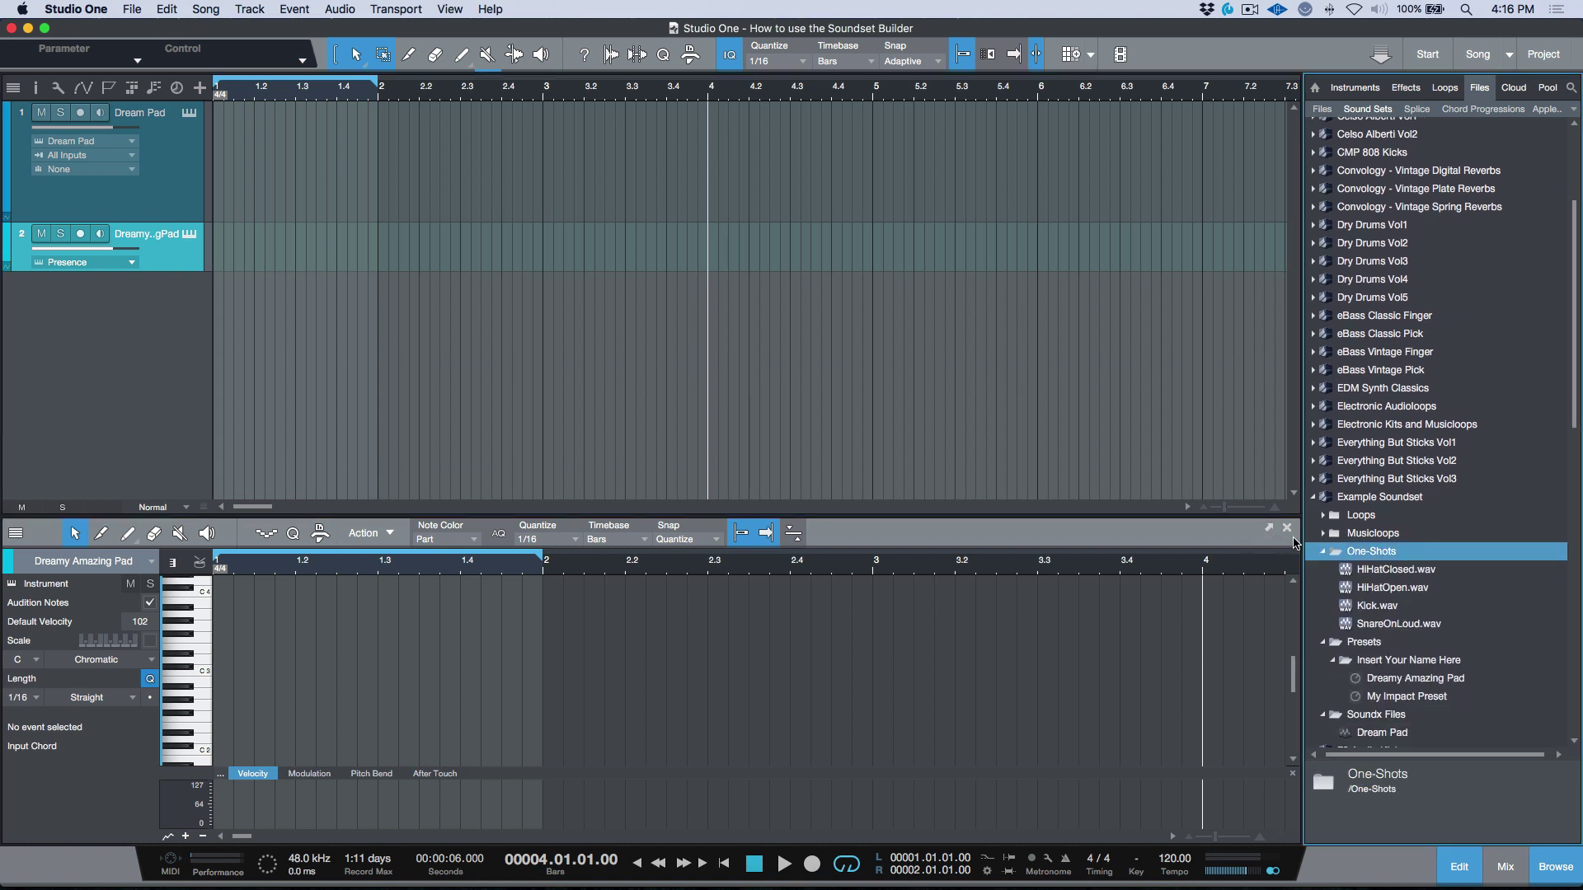
{"action": "double_click", "coordinate": [1363, 557]}
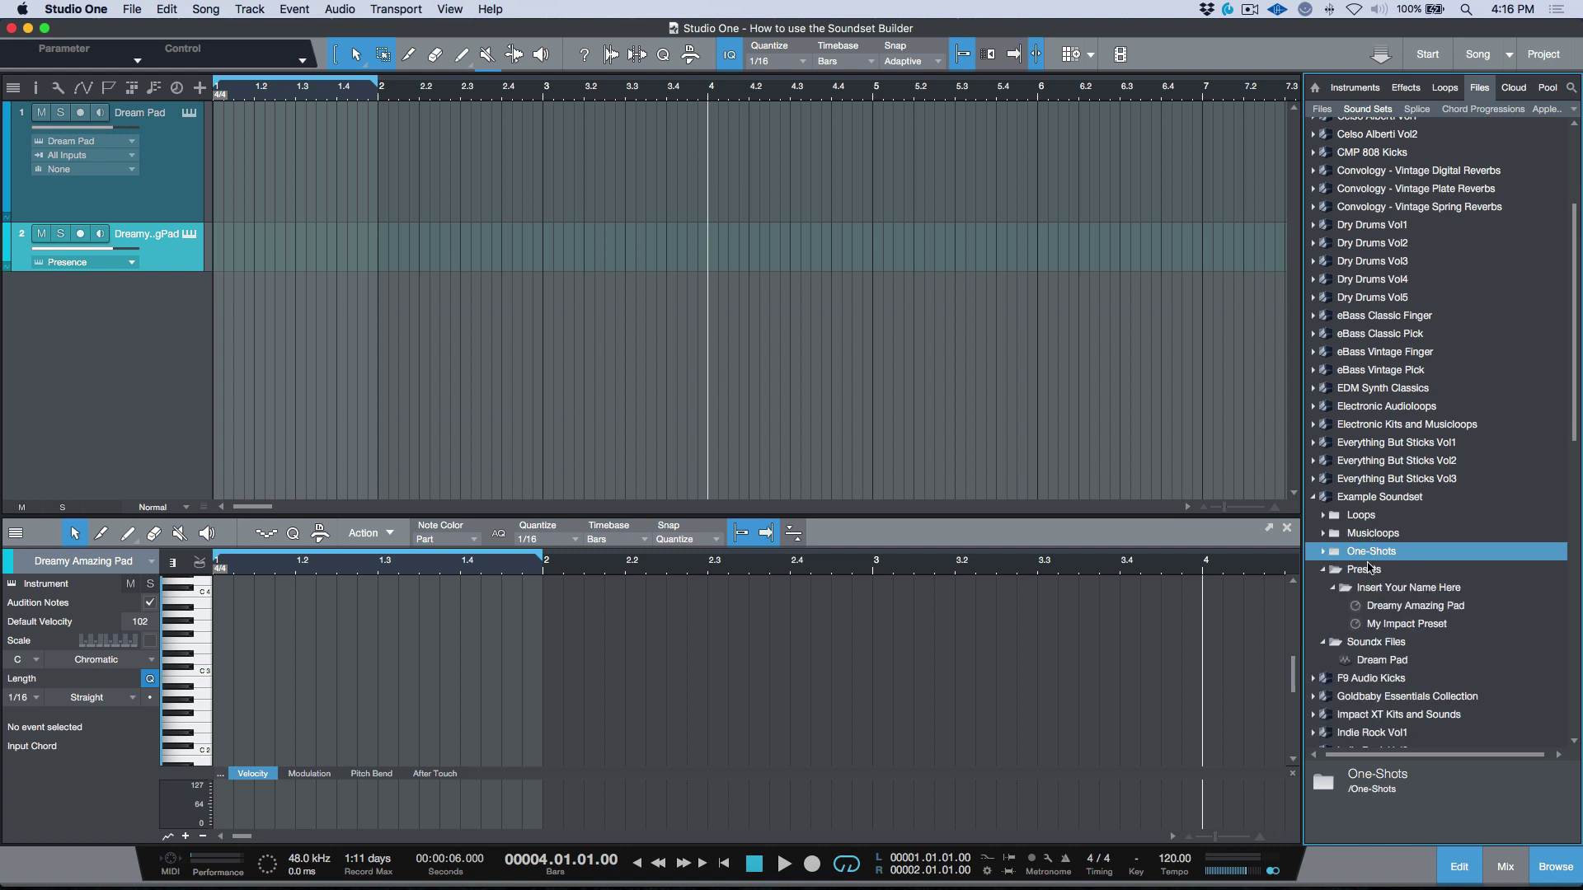
{"action": "left_click", "coordinate": [1325, 554]}
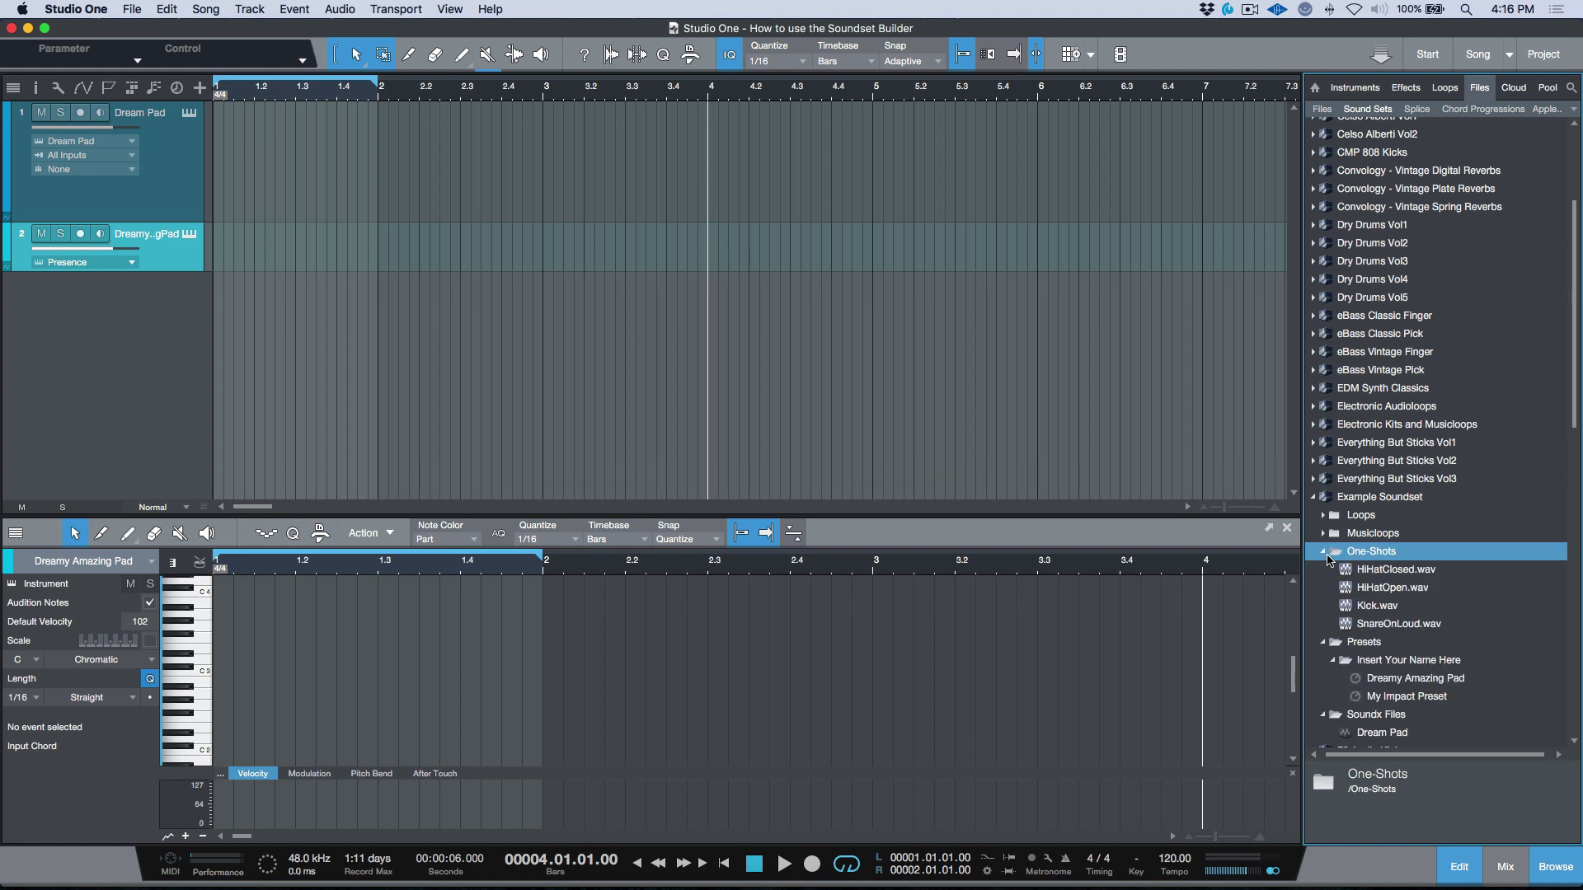
{"action": "left_click", "coordinate": [1326, 554]}
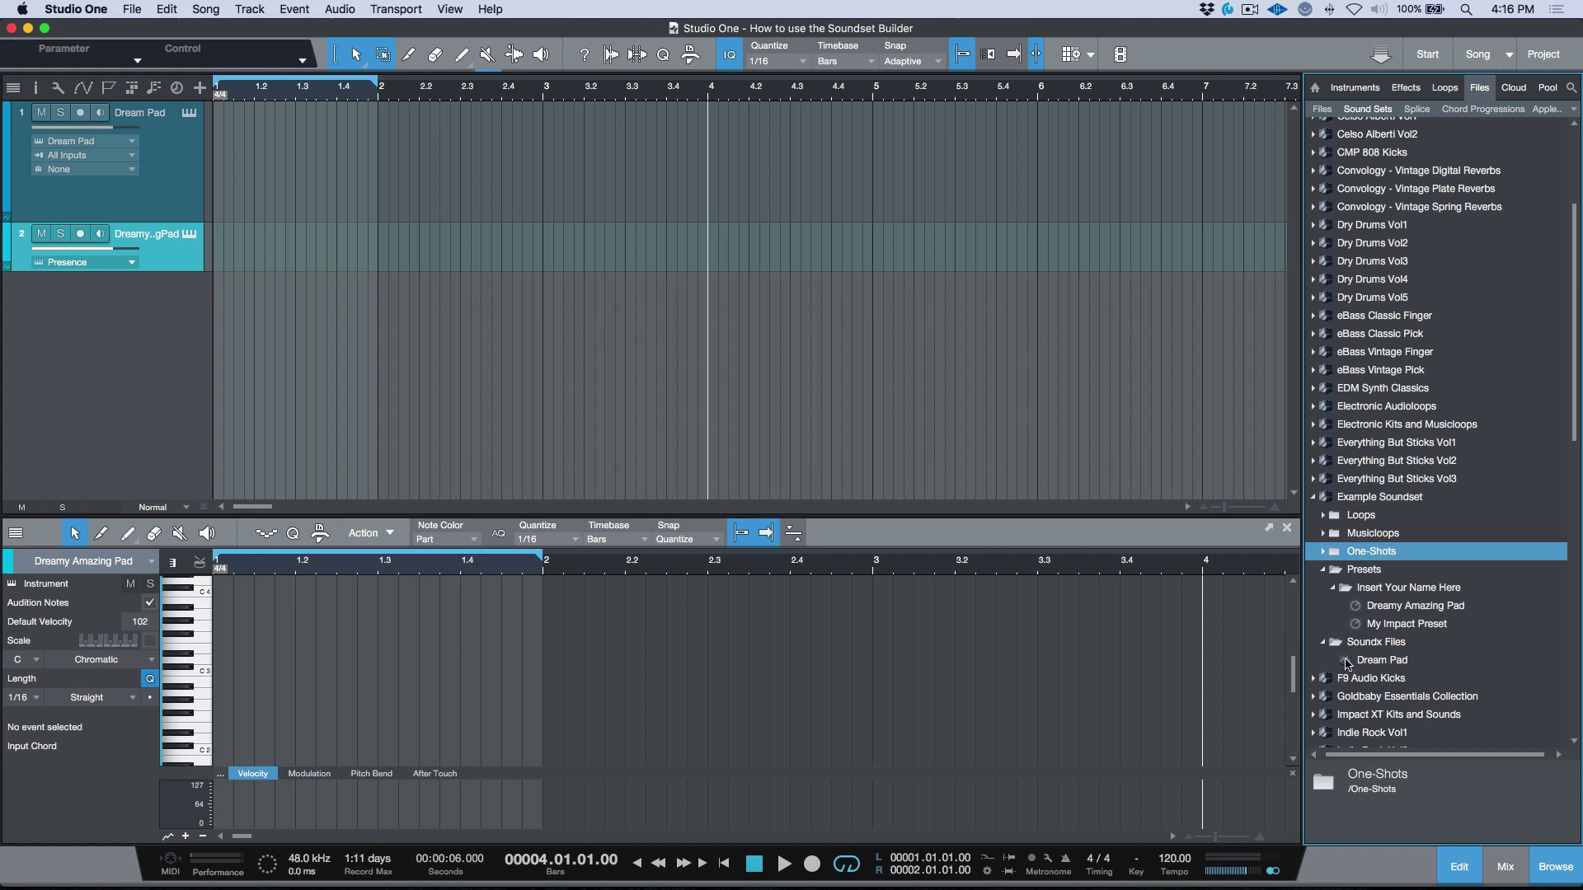
Step: Enable Gater, EQ and Distortion in the Dreamy Amazing Pad track's Presence instrument, review the preset storage options, and close the window
{"action": "left_click", "coordinate": [189, 233]}
{"action": "left_click", "coordinate": [705, 463]}
{"action": "left_click", "coordinate": [373, 472]}
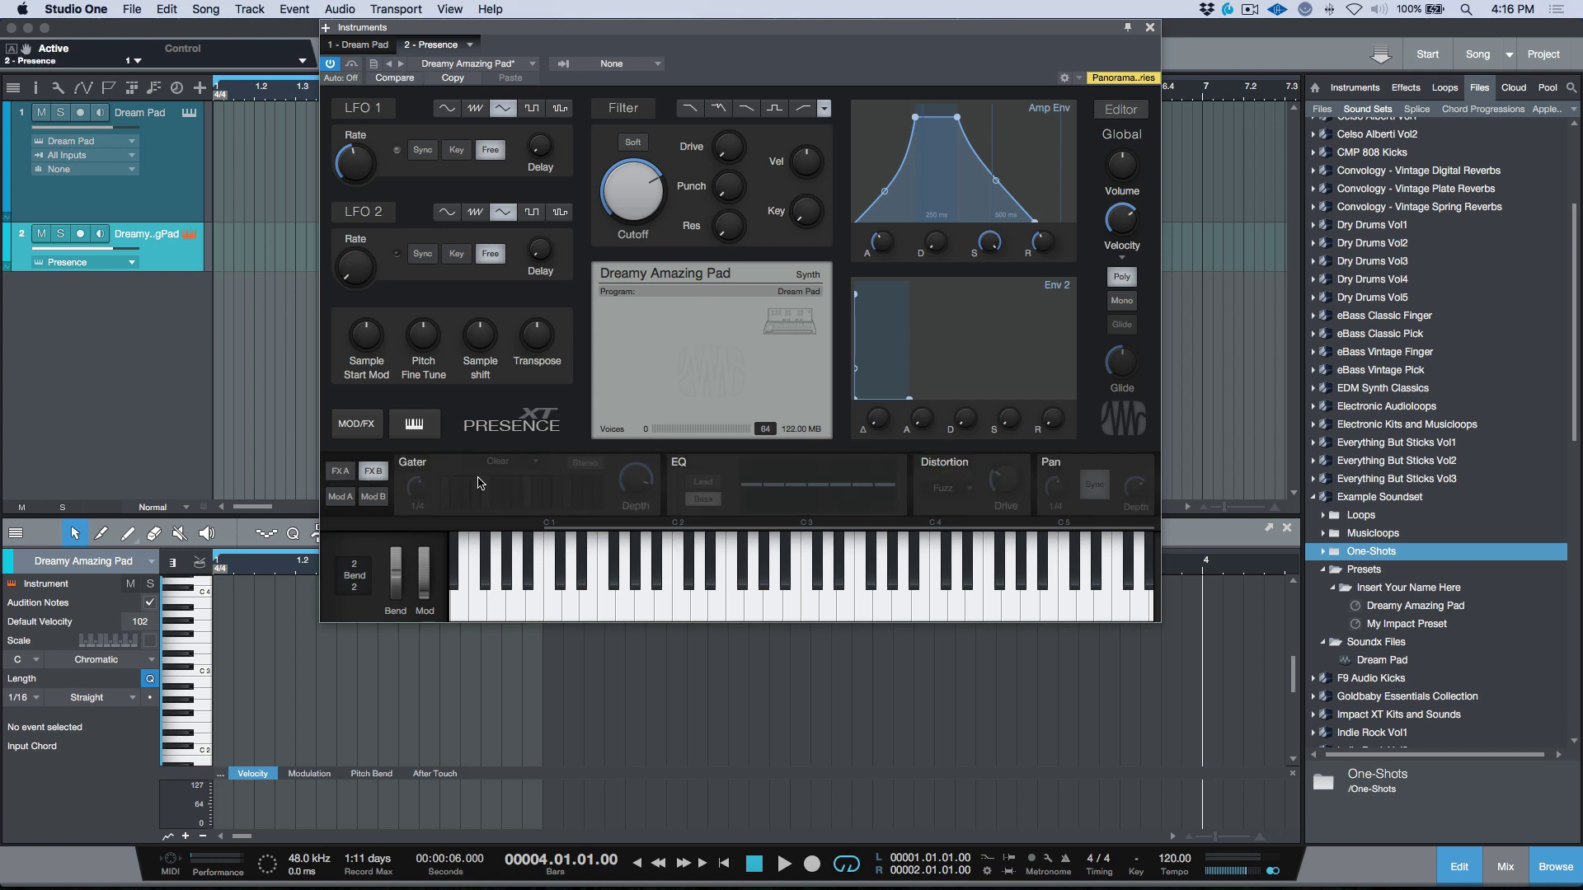
{"action": "left_click", "coordinate": [679, 463]}
{"action": "left_click", "coordinate": [944, 463]}
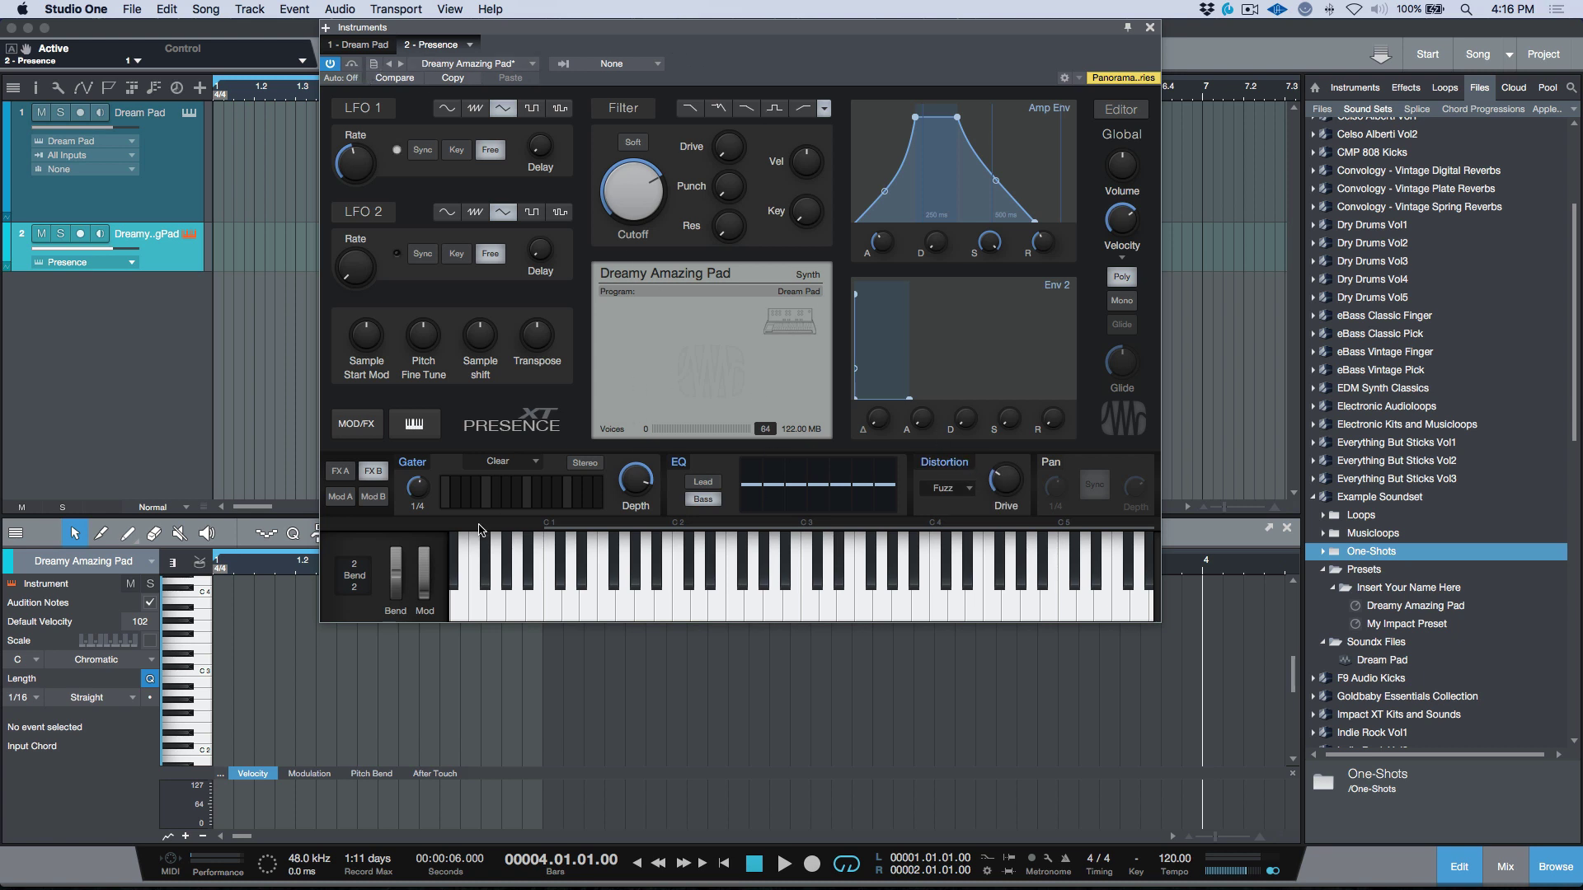
{"action": "left_click", "coordinate": [374, 63]}
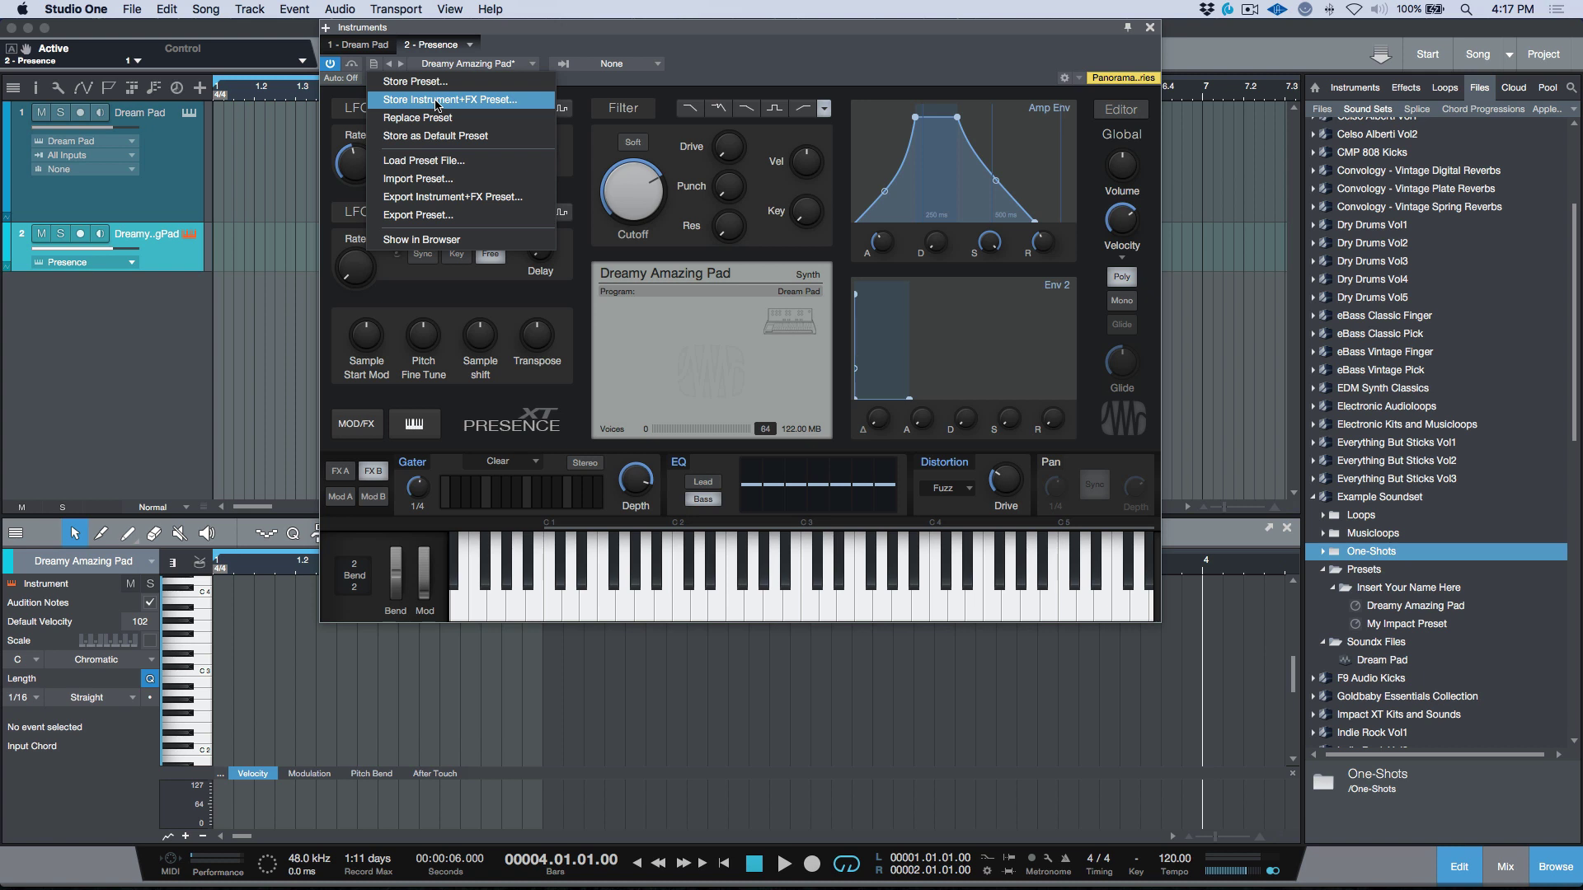
{"action": "left_click", "coordinate": [945, 56]}
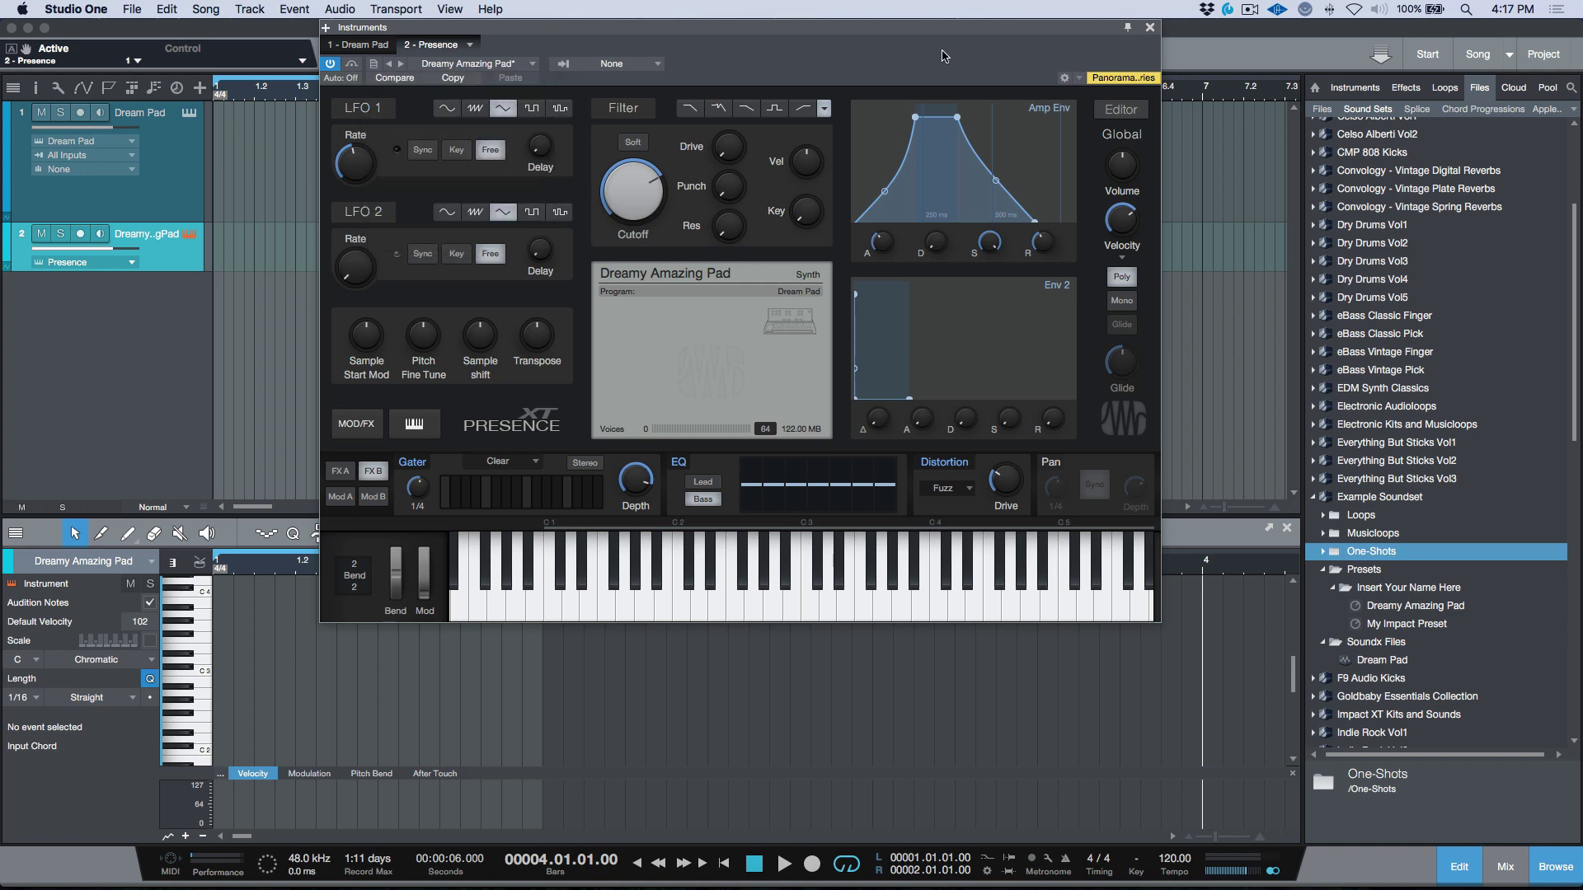
{"action": "left_click", "coordinate": [1150, 27]}
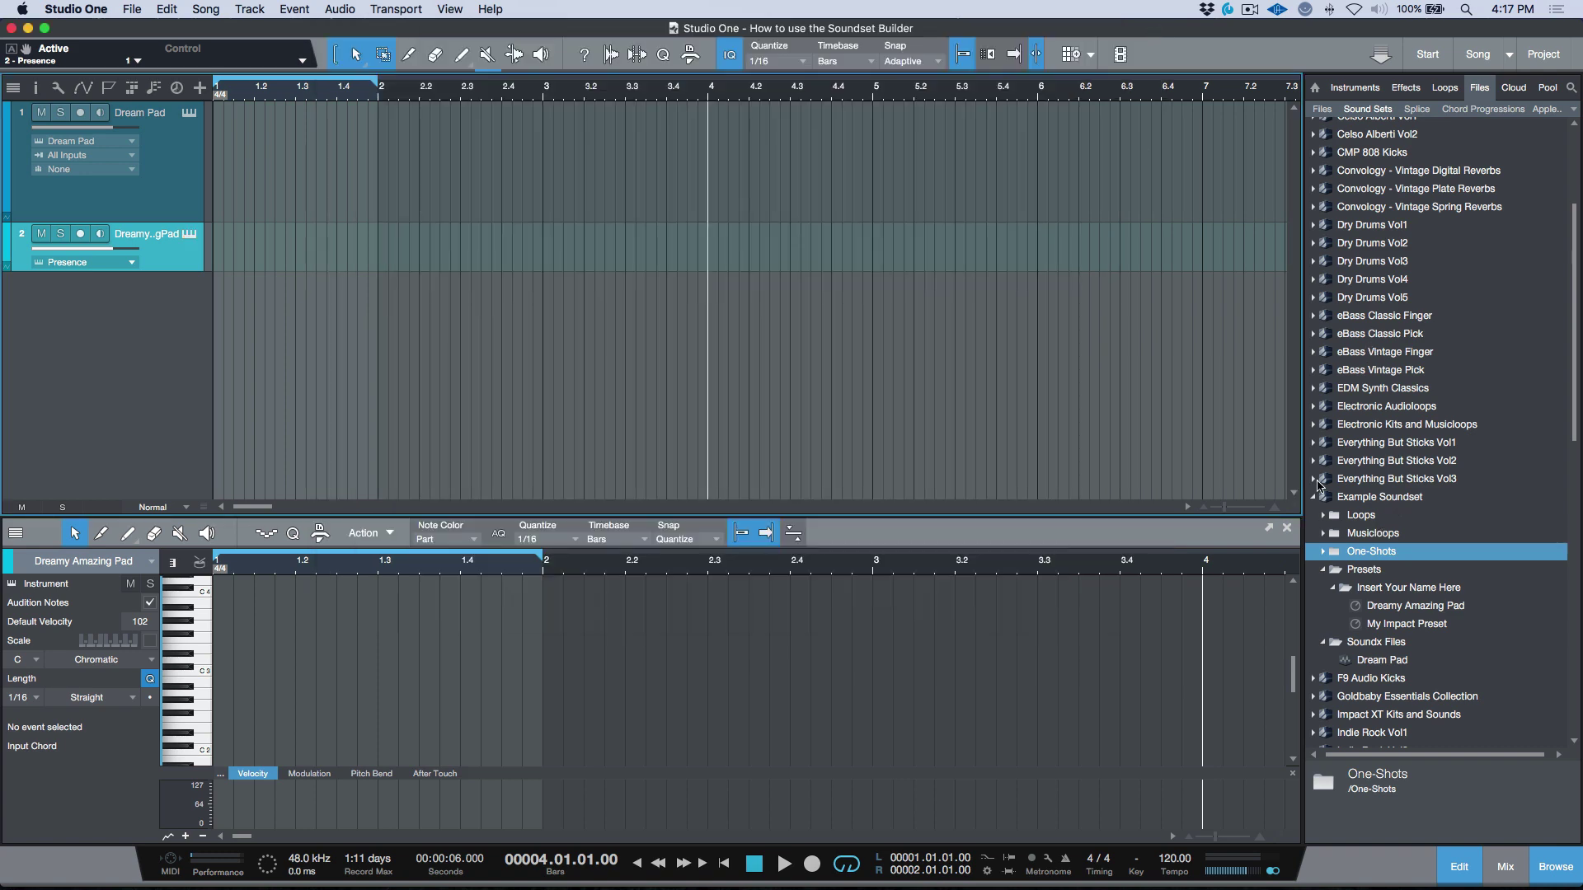
Step: Remove the modified Dreamy Amazing Pad track with its instrument and reload the preset from Example Soundset onto a new instrument track
{"action": "right_click", "coordinate": [164, 262]}
{"action": "left_click", "coordinate": [257, 346]}
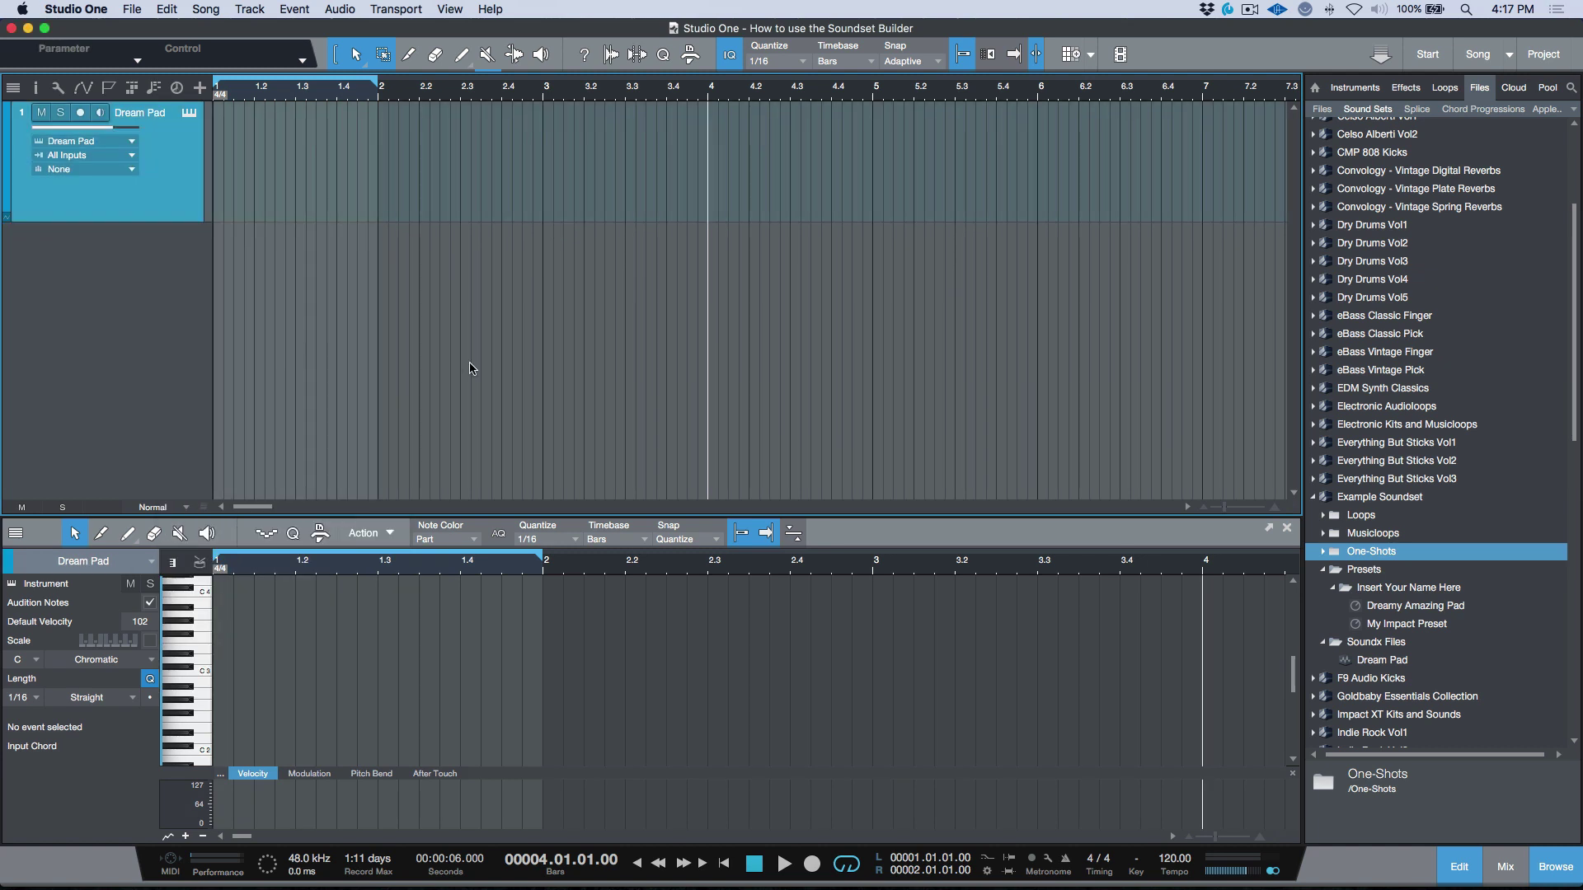
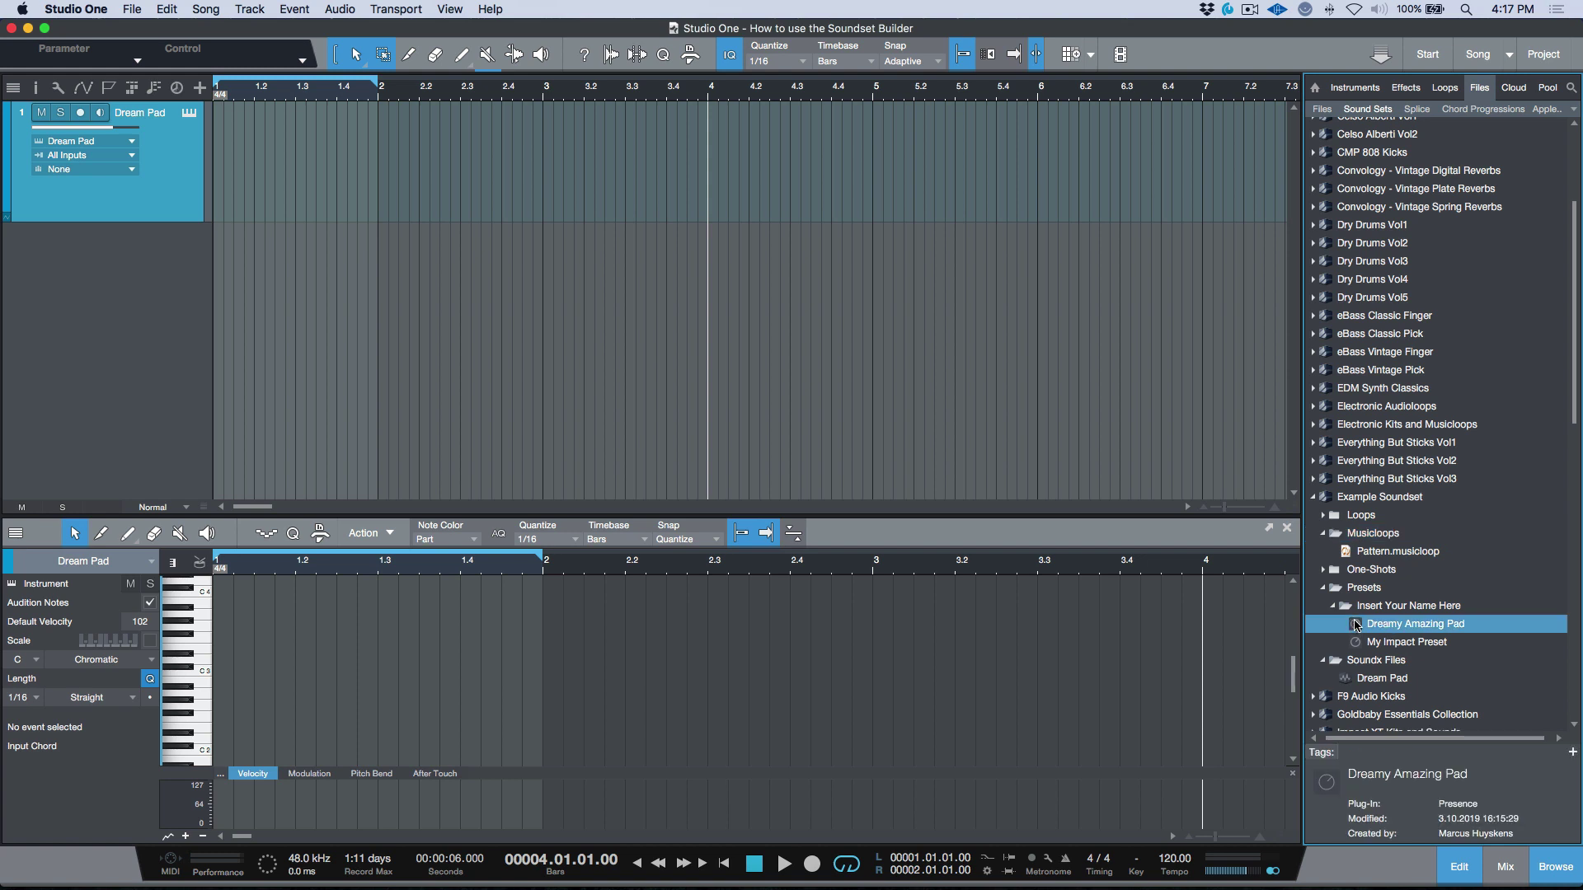
{"action": "left_click_drag", "start_coordinate": [1353, 624], "coordinate": [744, 414]}
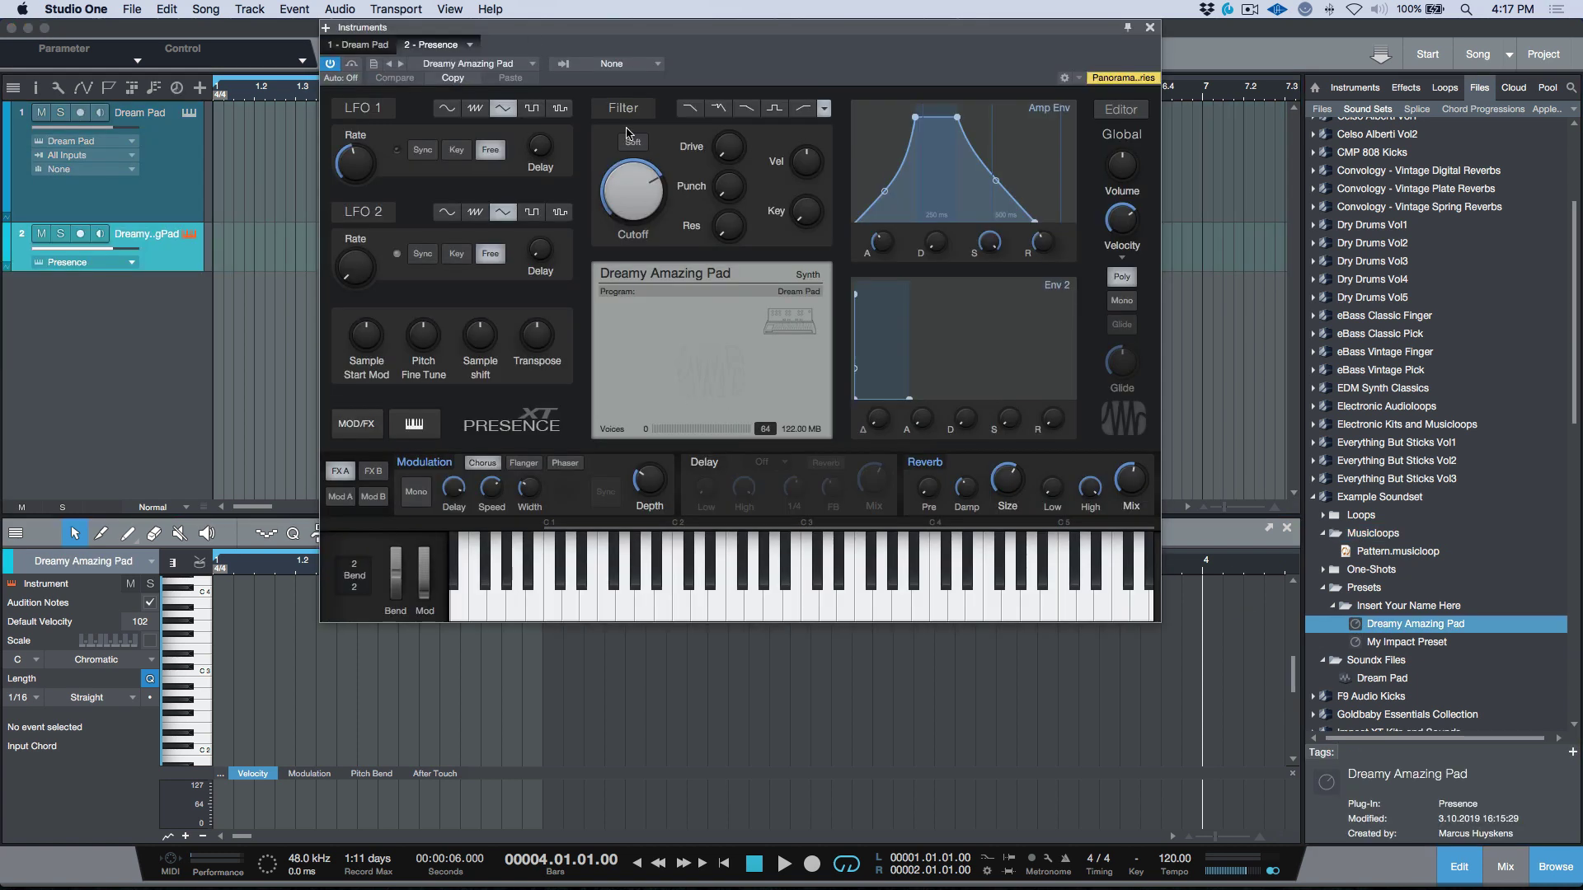
{"action": "left_click", "coordinate": [1150, 28]}
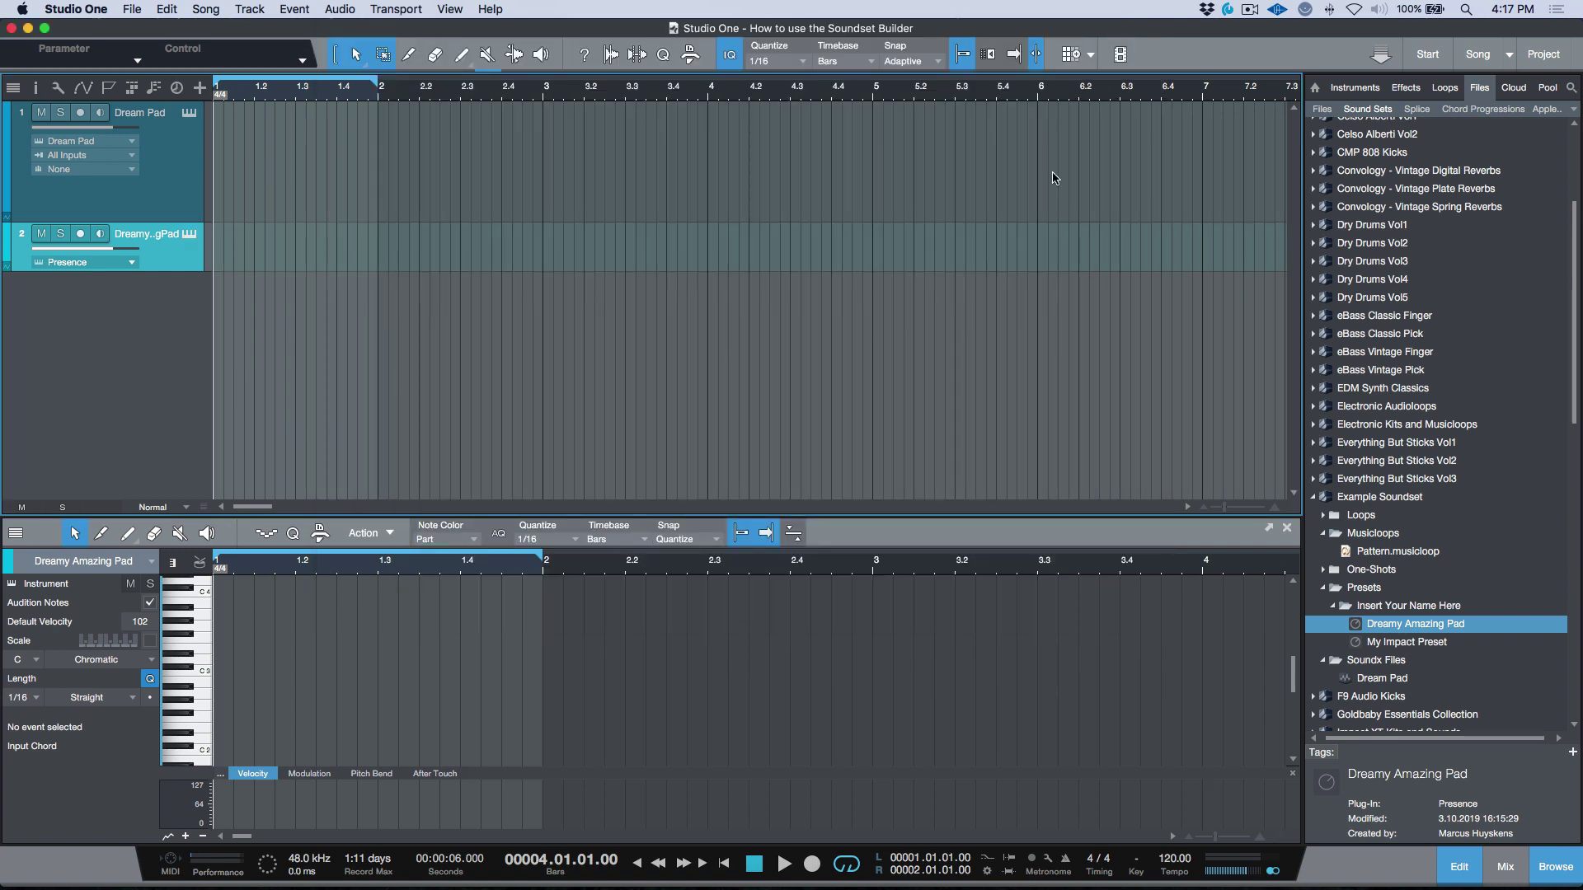
Step: Turn looping off and record a four-bar chord part from bar 1 on the Dreamy Amazing Pad track
{"action": "key", "text": "/"}
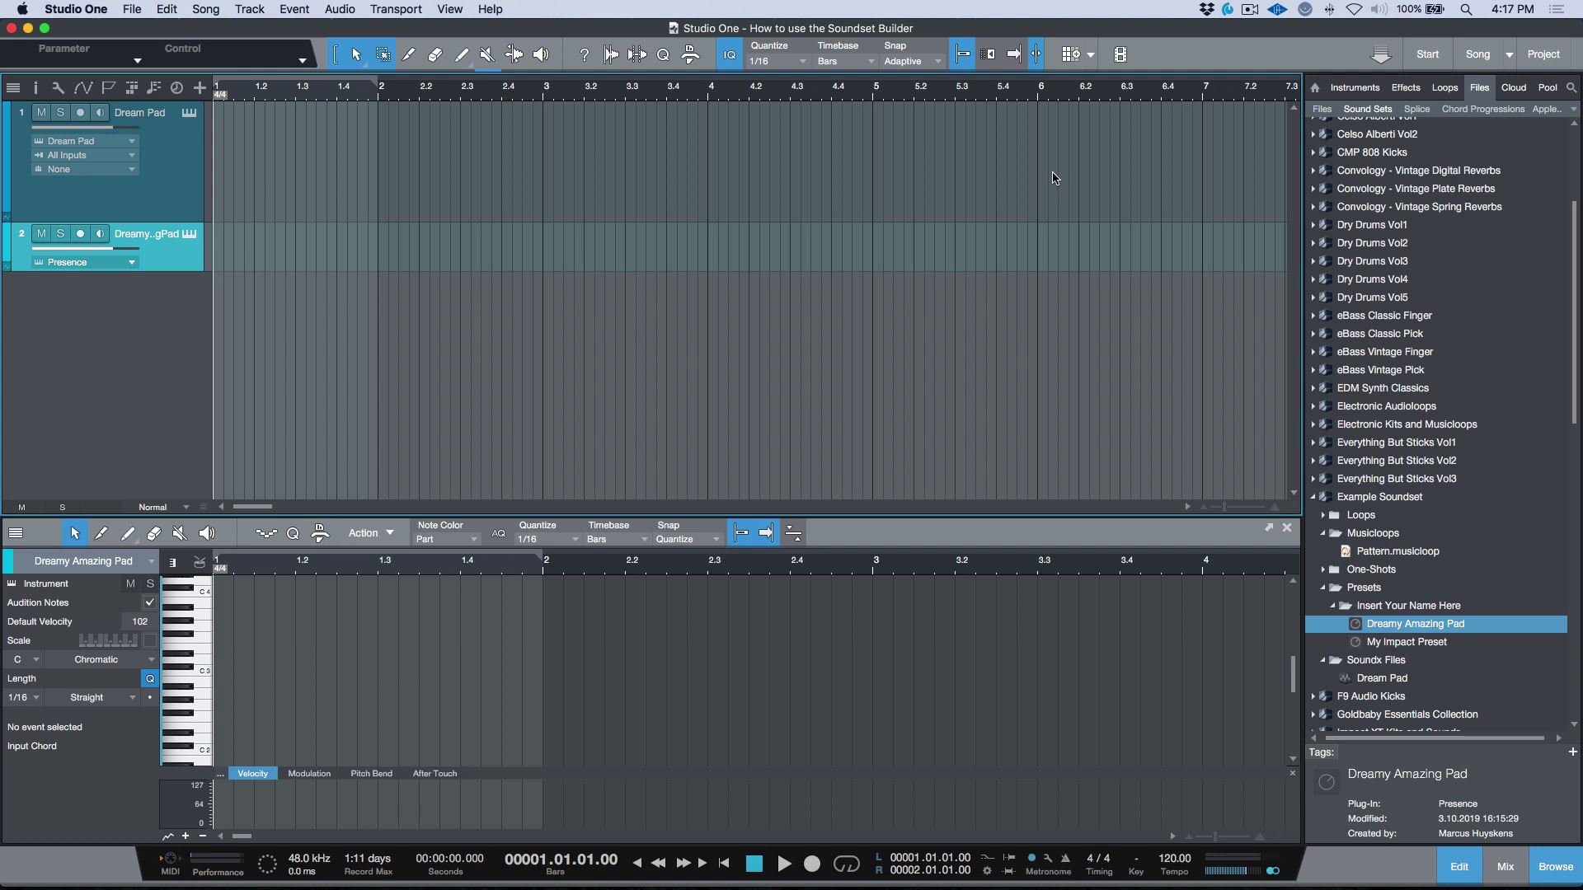
{"action": "key", "text": "shift+r"}
{"action": "key", "text": "KP_Multiply"}
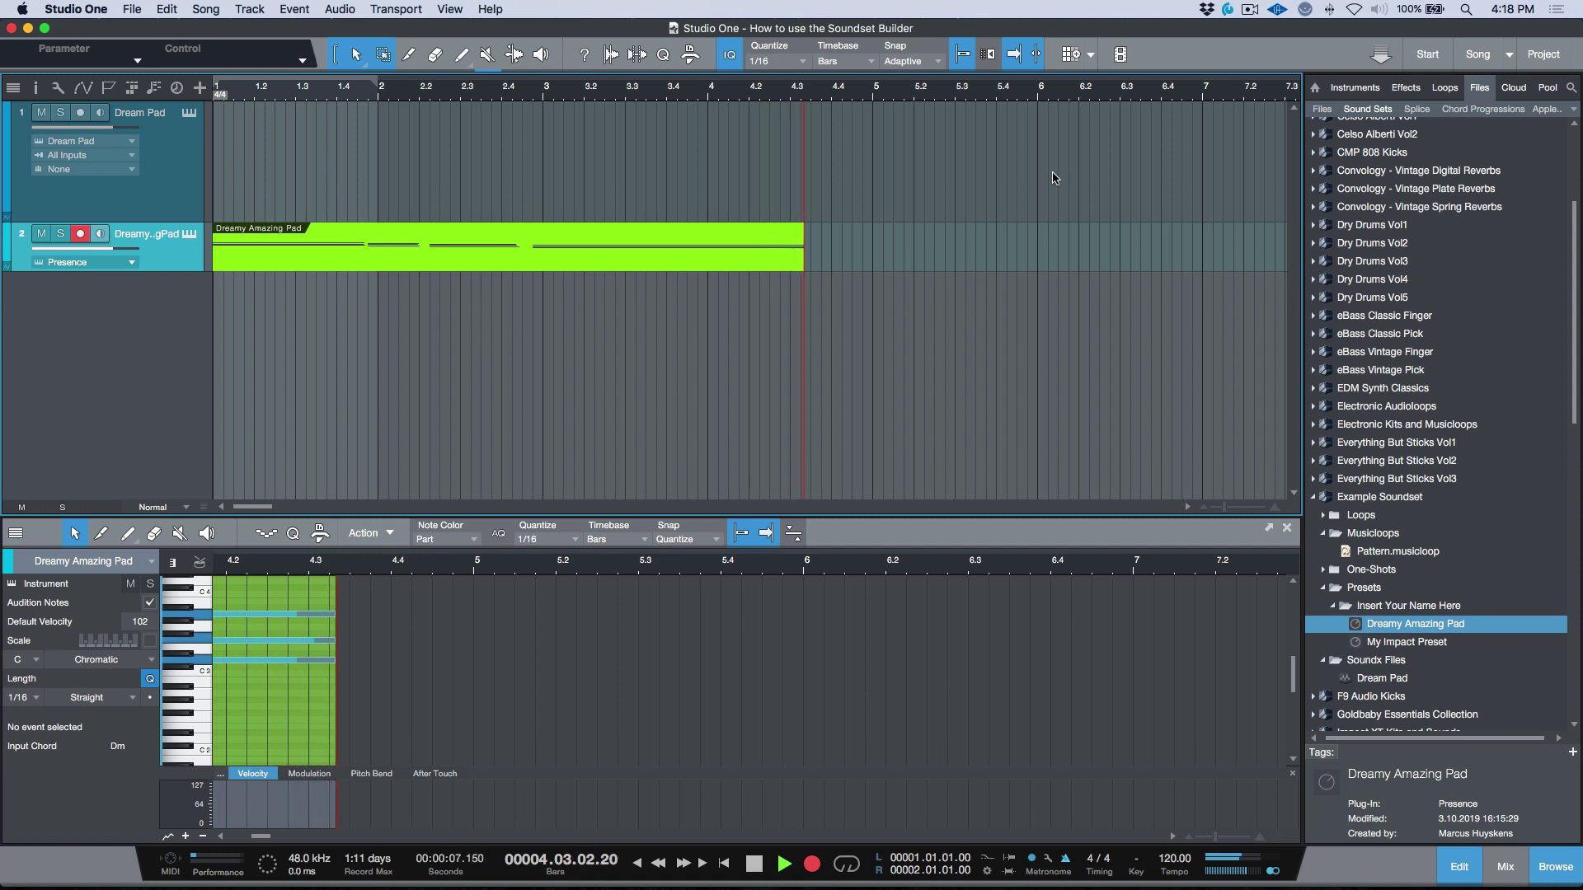
{"action": "key", "text": "space"}
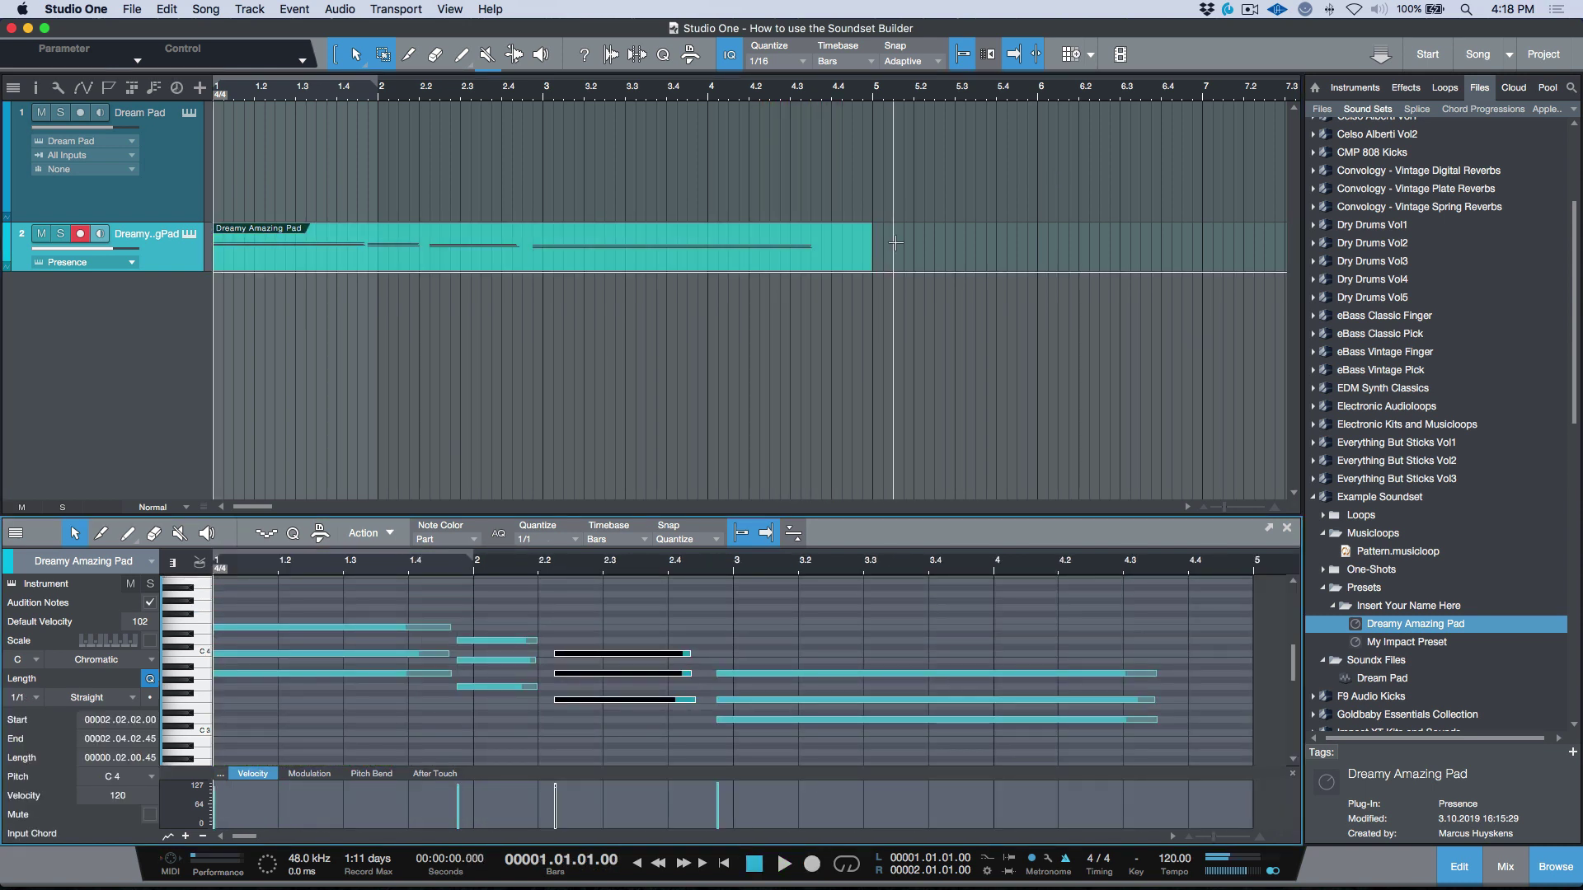
Step: Lengthen the final chord's notes to the end of the recorded part at bar 5 and return to the song start
{"action": "mouse_move", "coordinate": [905, 241]}
{"action": "left_mouse_down"}
{"action": "mouse_move", "coordinate": [809, 242]}
{"action": "mouse_move", "coordinate": [874, 241]}
{"action": "left_mouse_up"}
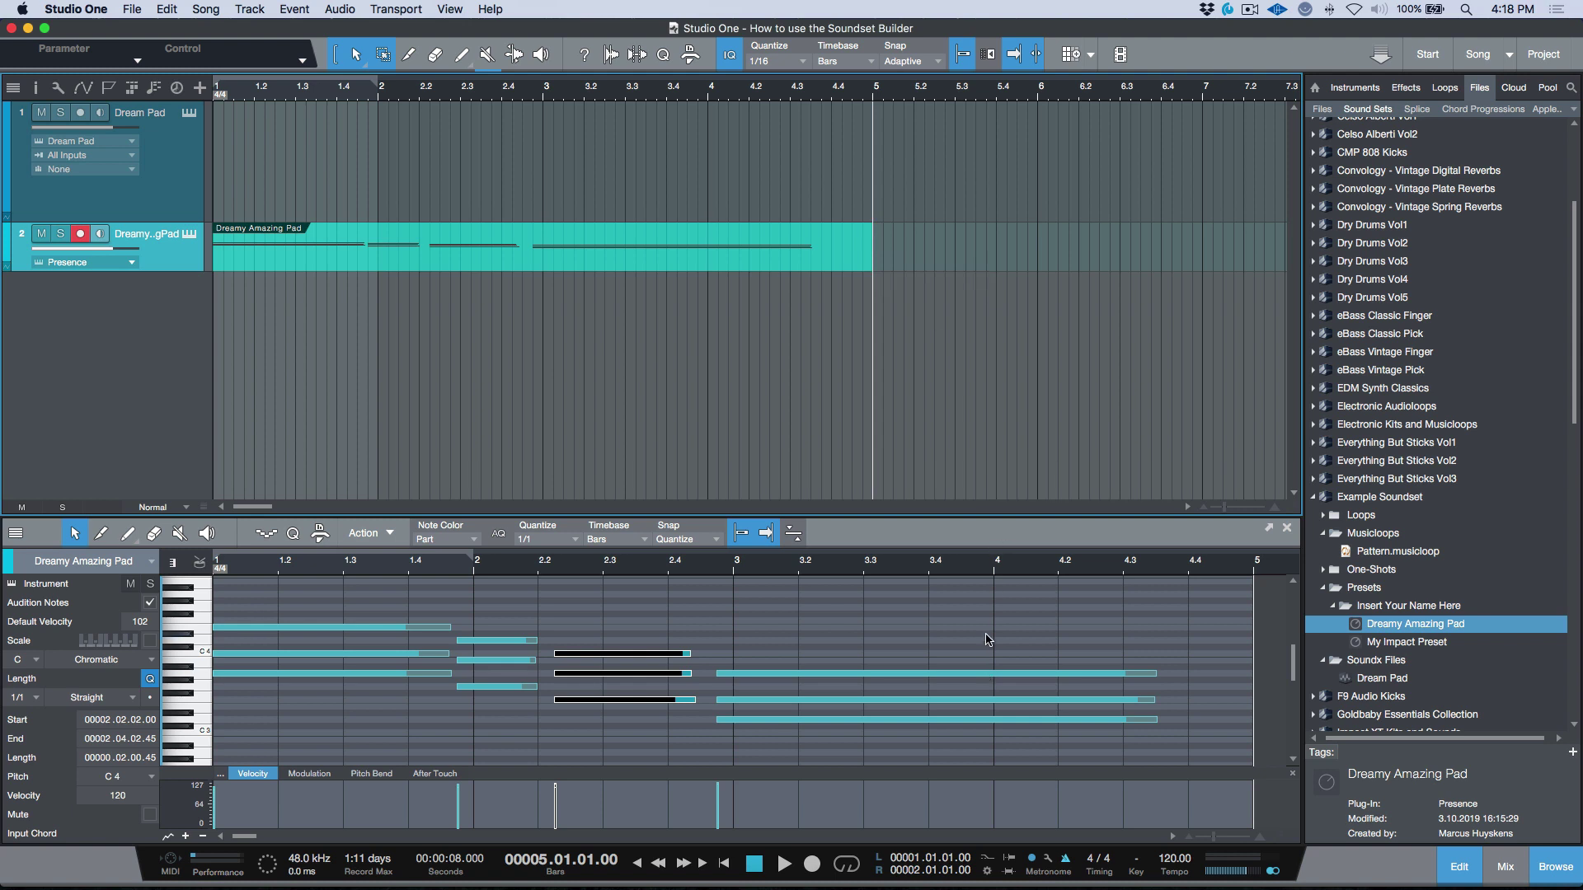
{"action": "left_click_drag", "start_coordinate": [989, 643], "coordinate": [997, 741]}
{"action": "key", "text": "alt+l"}
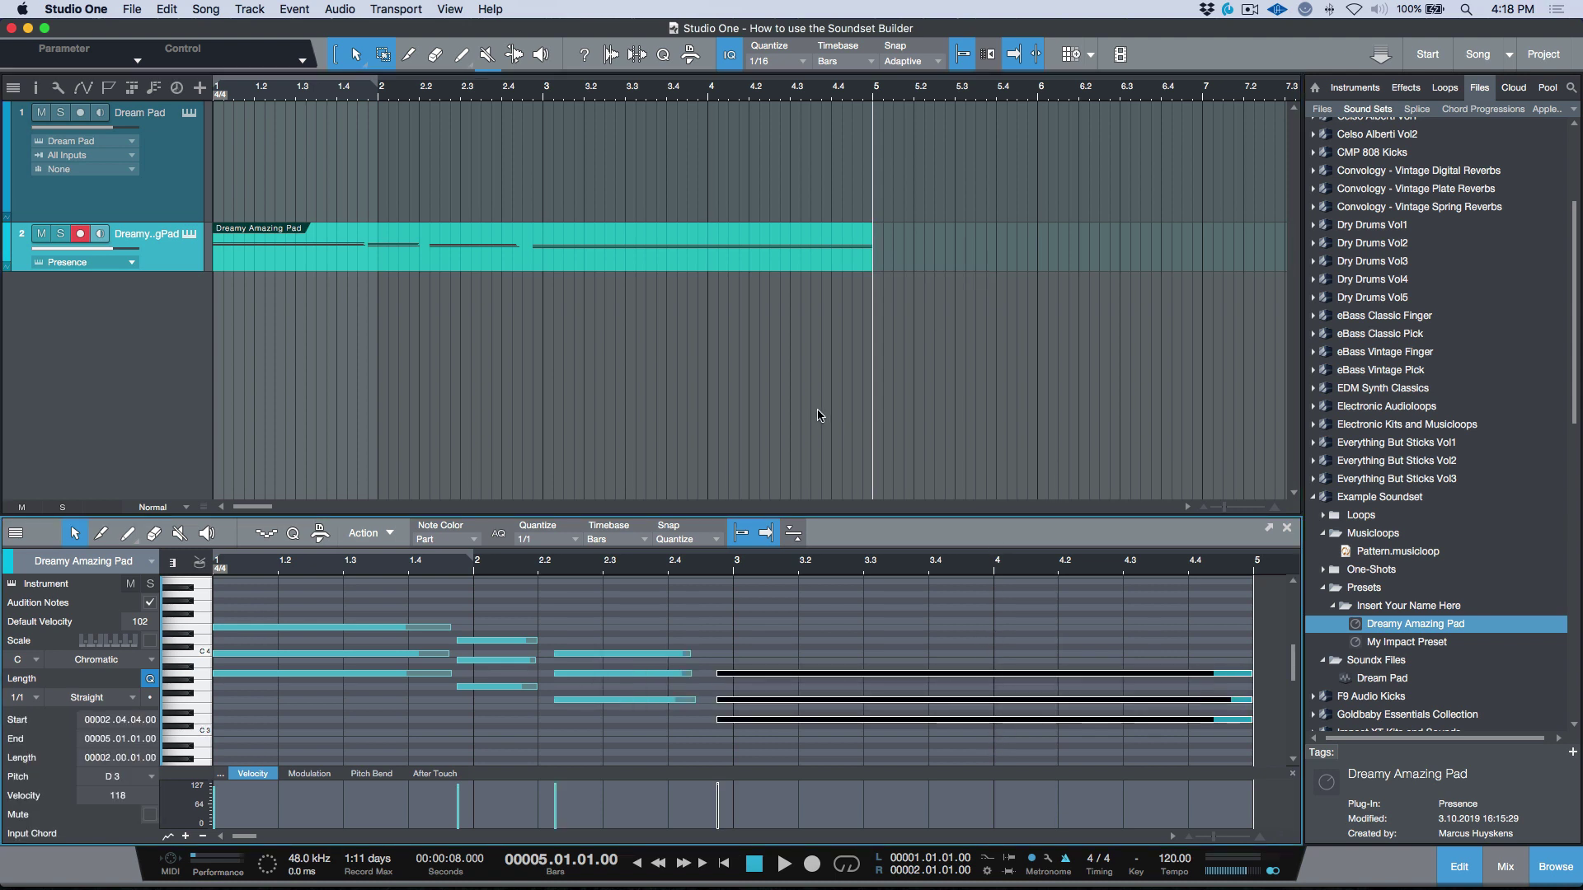
{"action": "key", "text": "comma"}
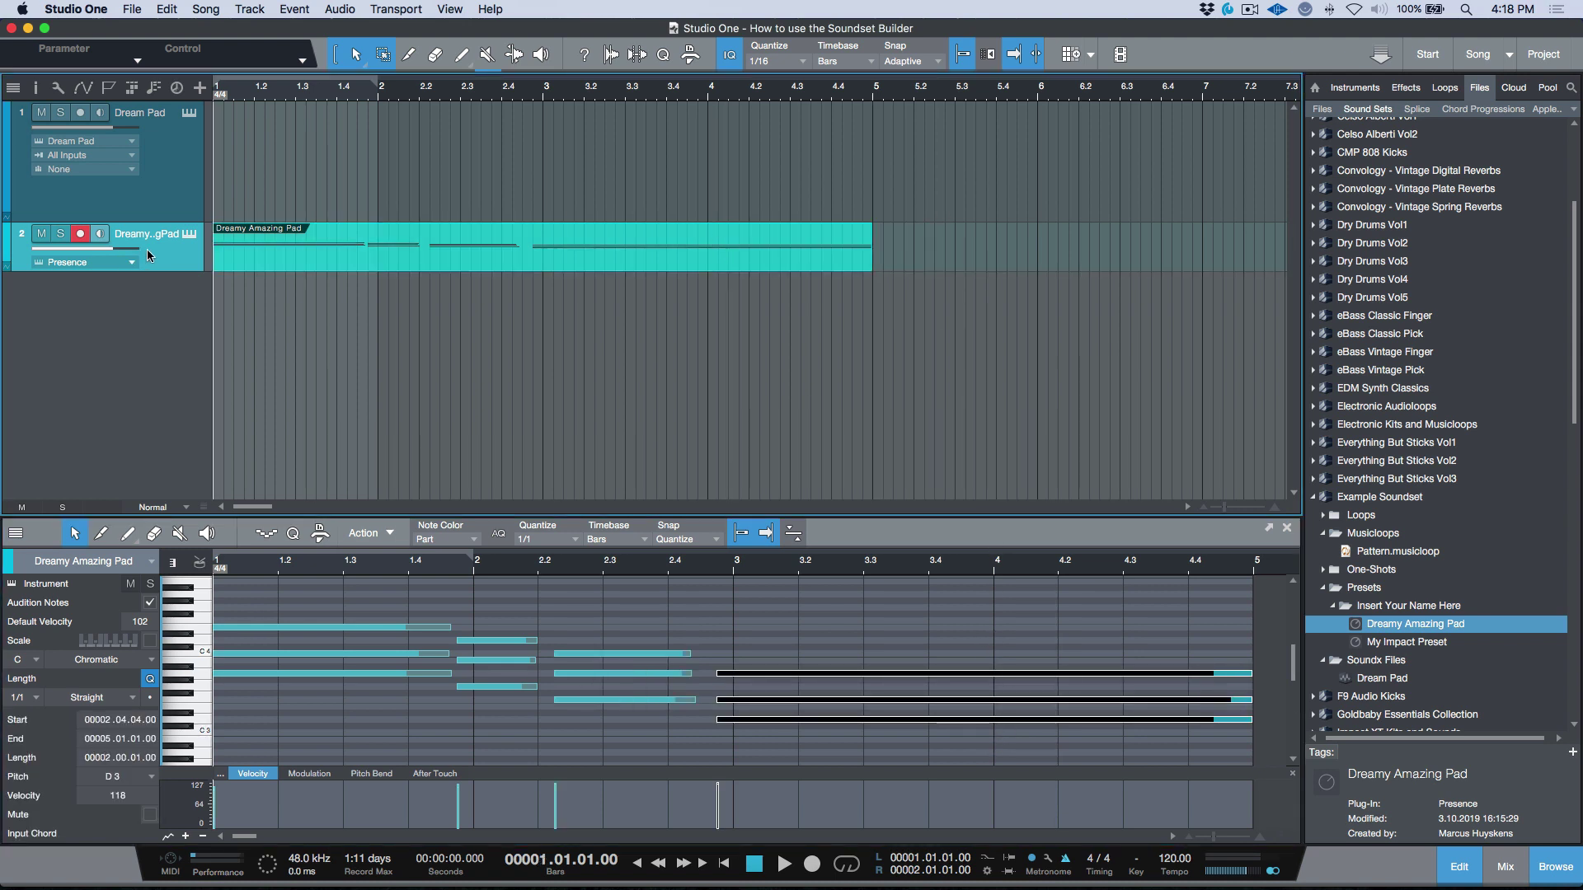
Step: Disarm the track and export its recorded part as Dreamy Amazing Pad.musicloop into Example Soundset's Musicloops folder
{"action": "left_click", "coordinate": [81, 234]}
{"action": "left_click_drag", "start_coordinate": [635, 264], "coordinate": [1361, 538]}
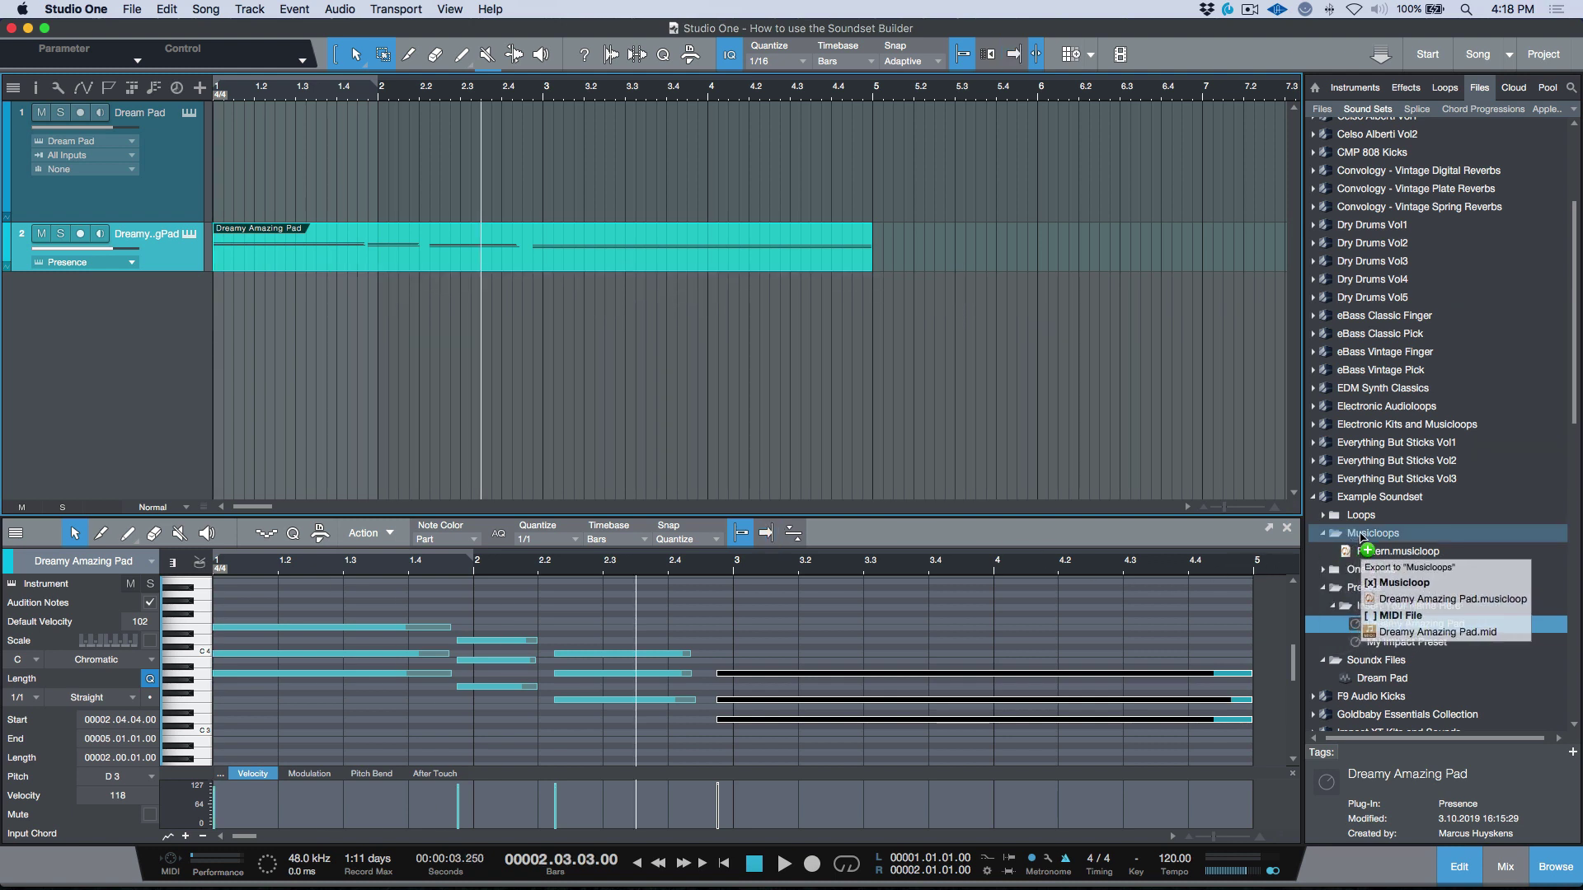
{"action": "left_click_drag", "start_coordinate": [1361, 538], "coordinate": [1362, 540]}
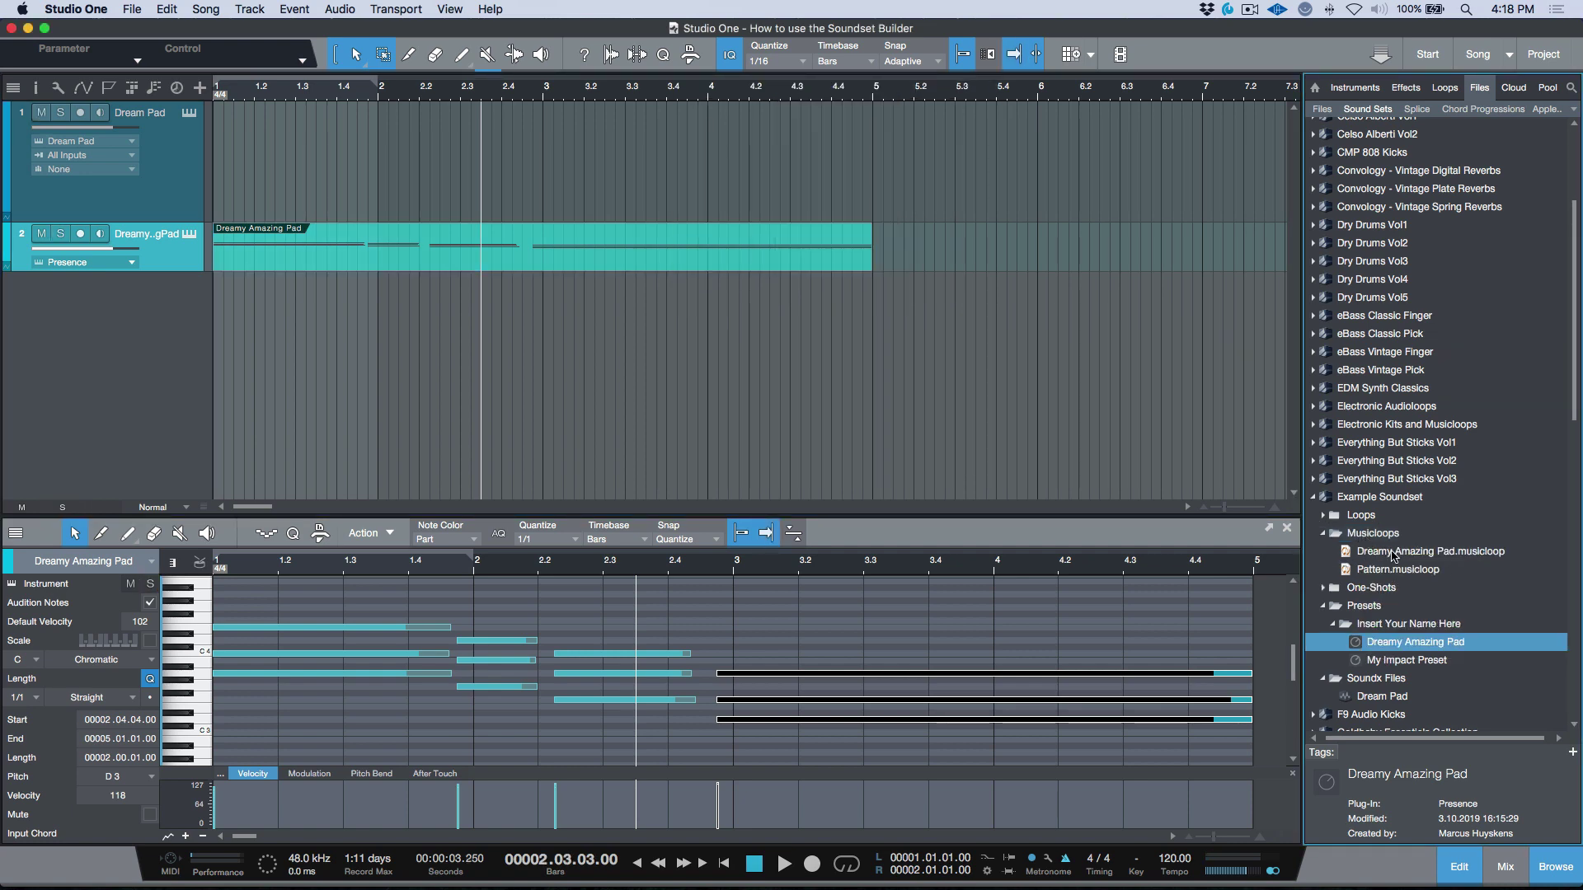
Step: Remove the Dreamy Amazing Pad track together with its instrument and collapse Example Soundset in the sound set listing
{"action": "right_click", "coordinate": [178, 262]}
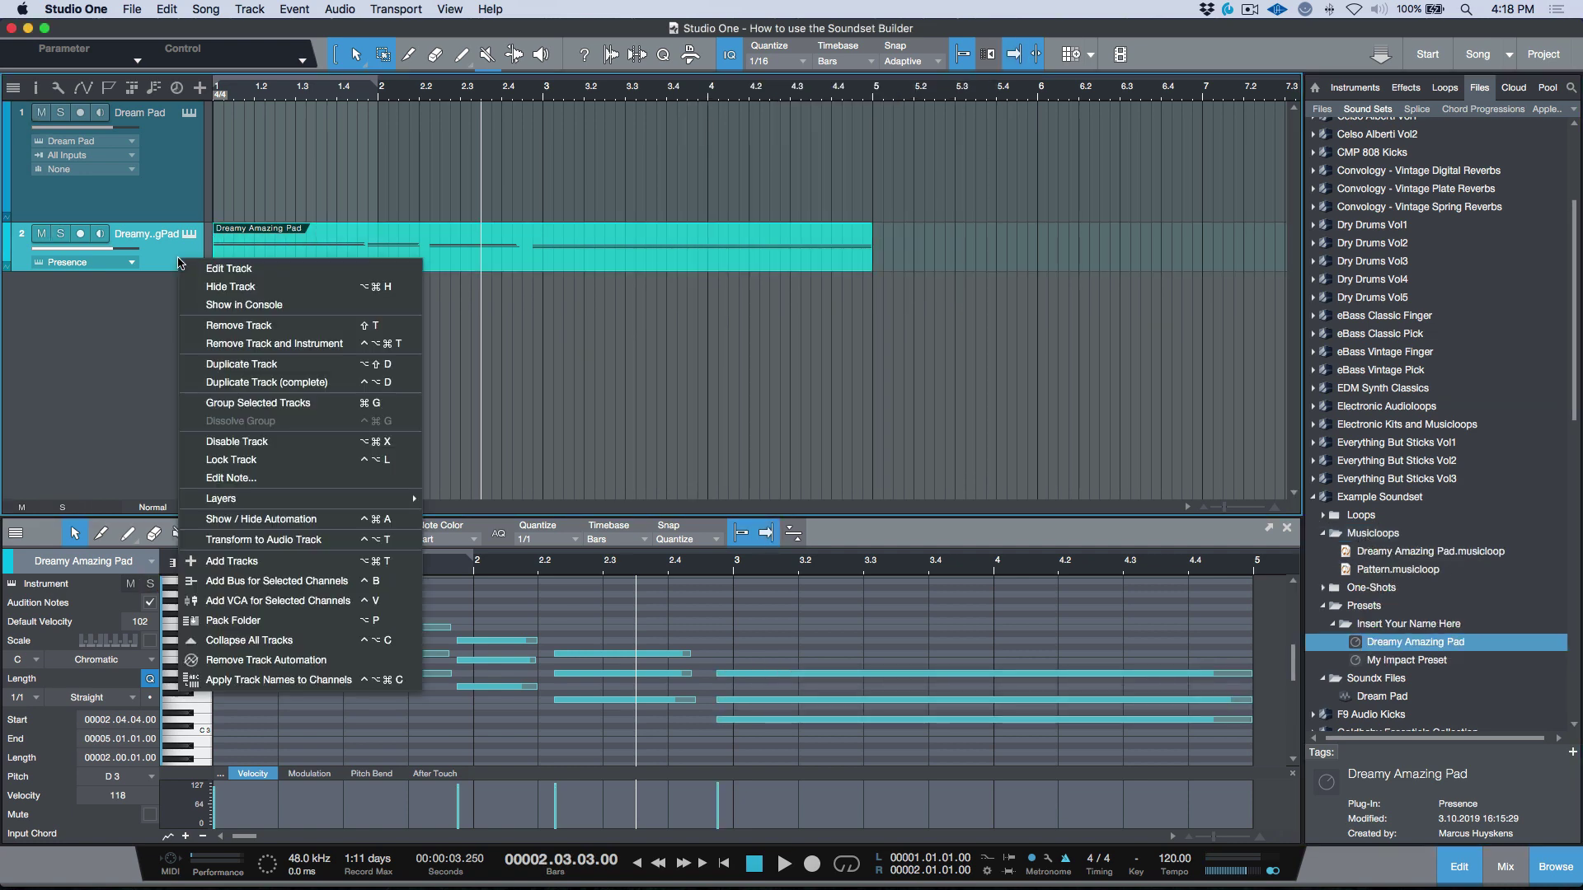
{"action": "left_click", "coordinate": [295, 345]}
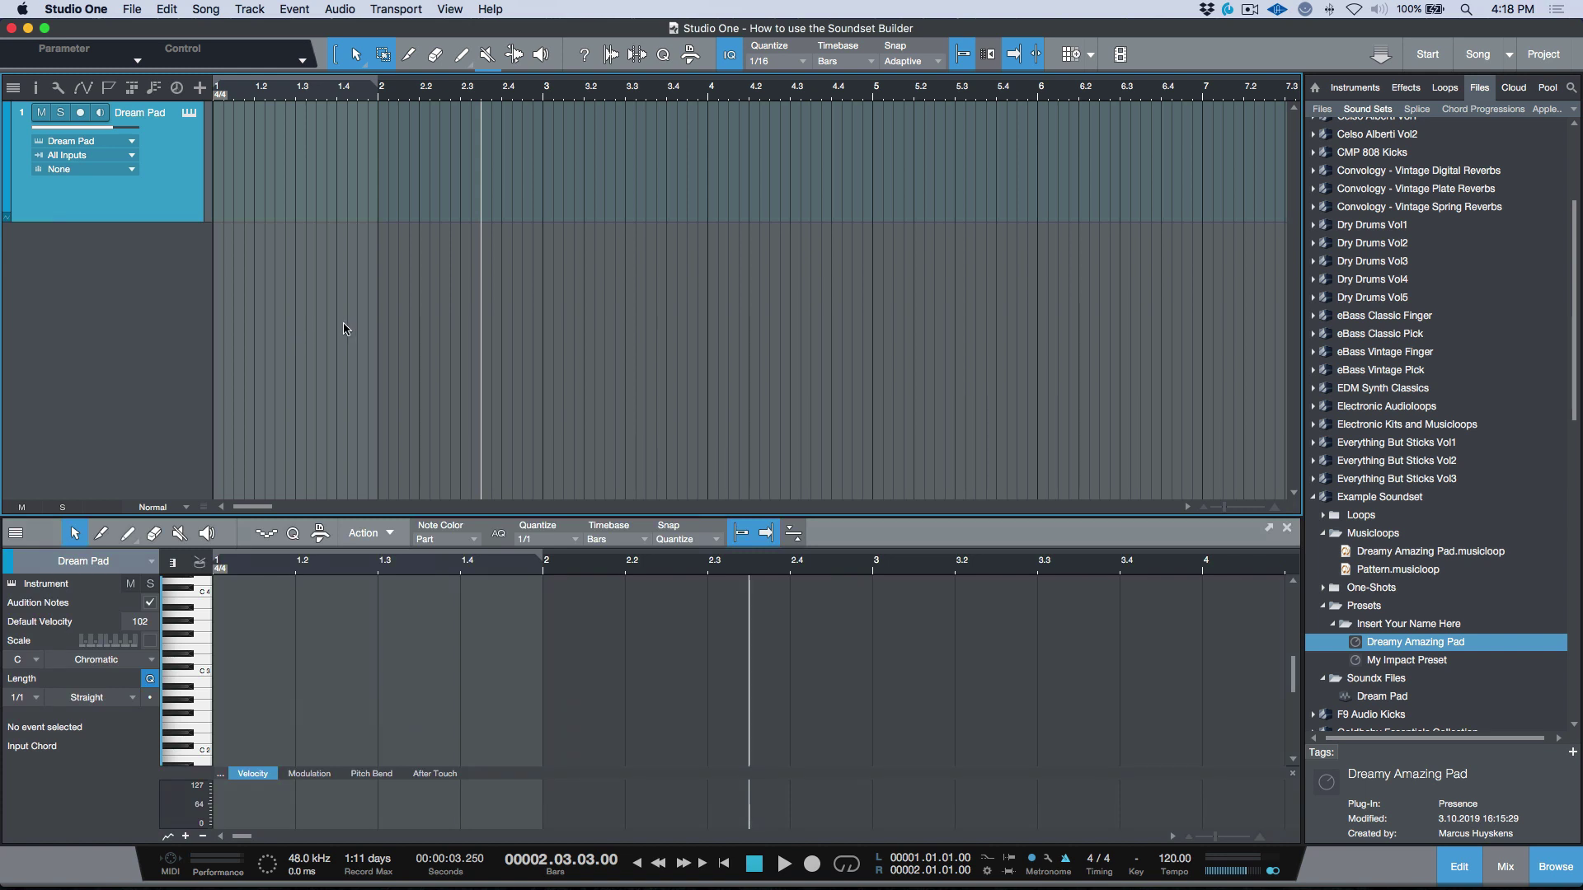
{"action": "double_click", "coordinate": [1373, 499]}
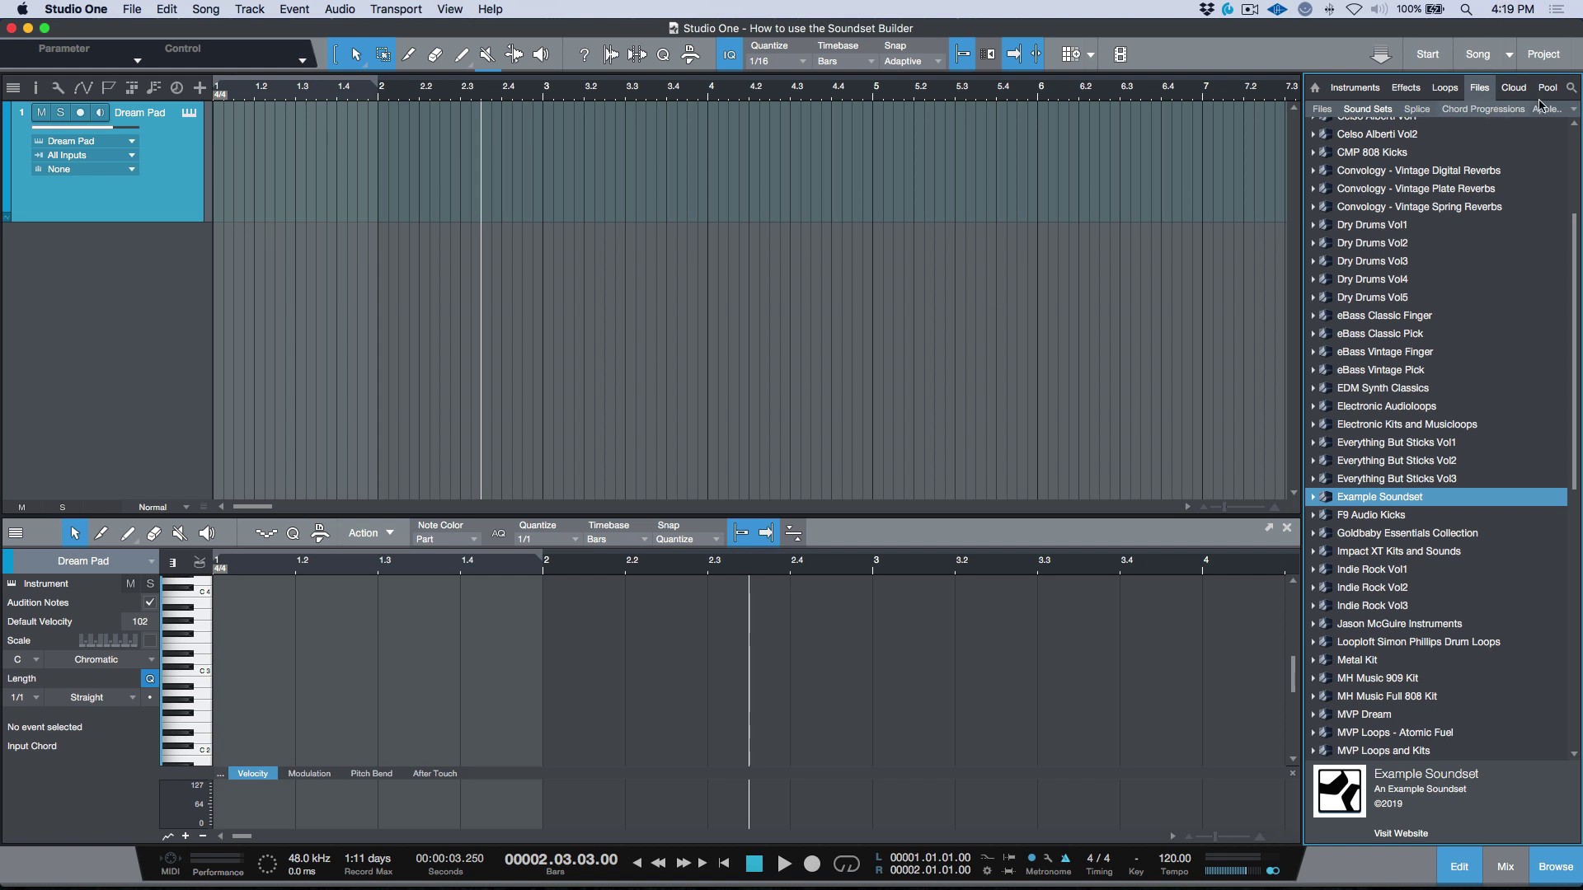
Step: Unmount the Example Soundset folder in the Studio One Soundset Builder location
{"action": "left_click", "coordinate": [1574, 109]}
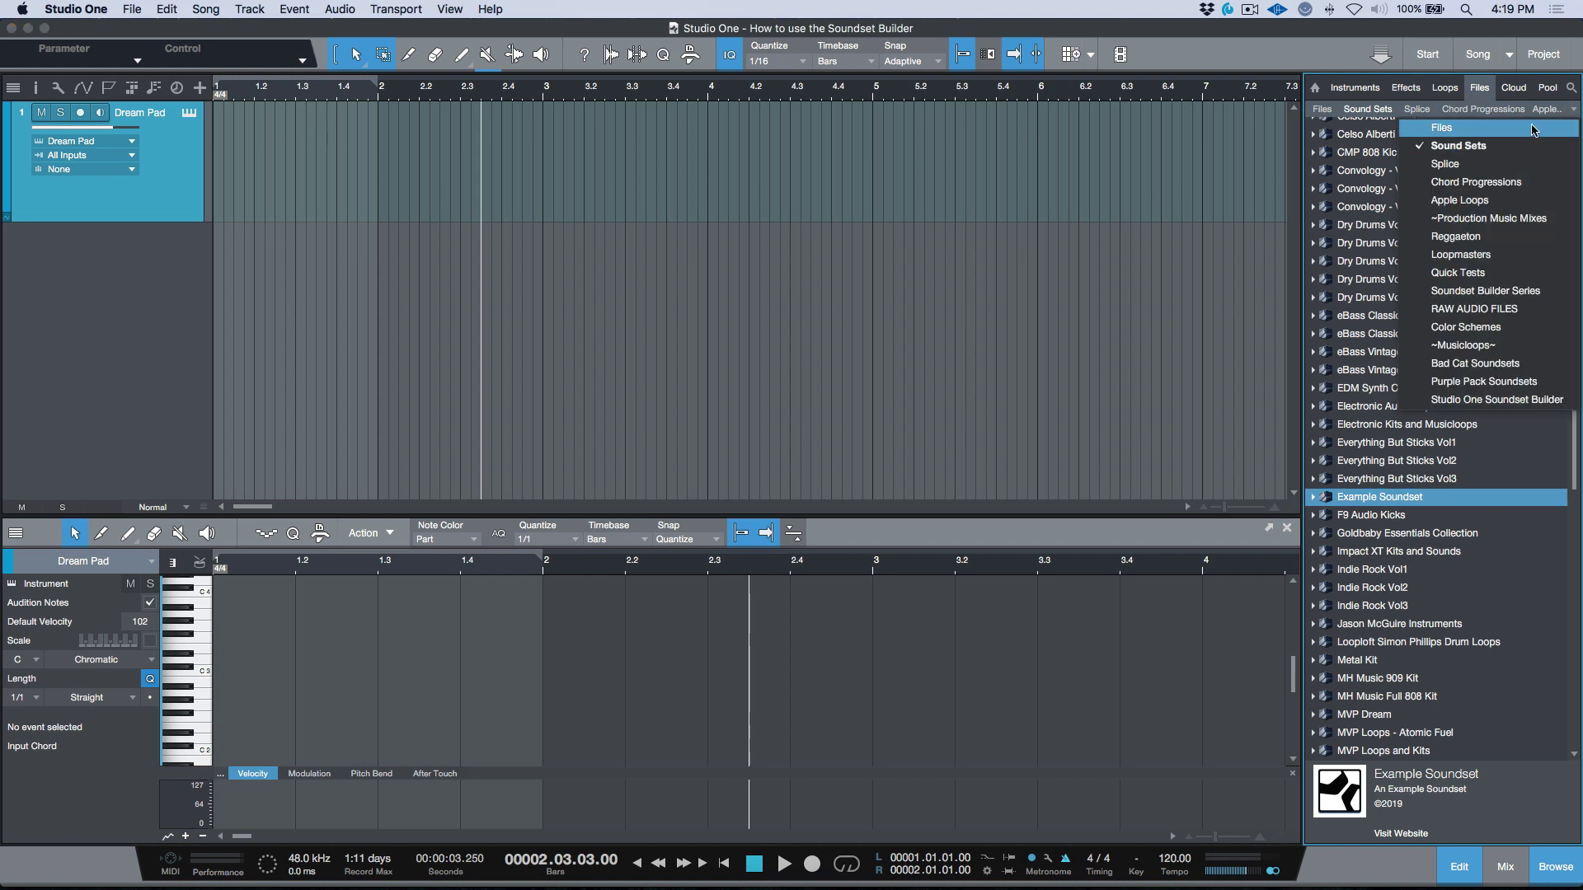
{"action": "left_click", "coordinate": [1542, 399]}
{"action": "right_click", "coordinate": [1400, 132]}
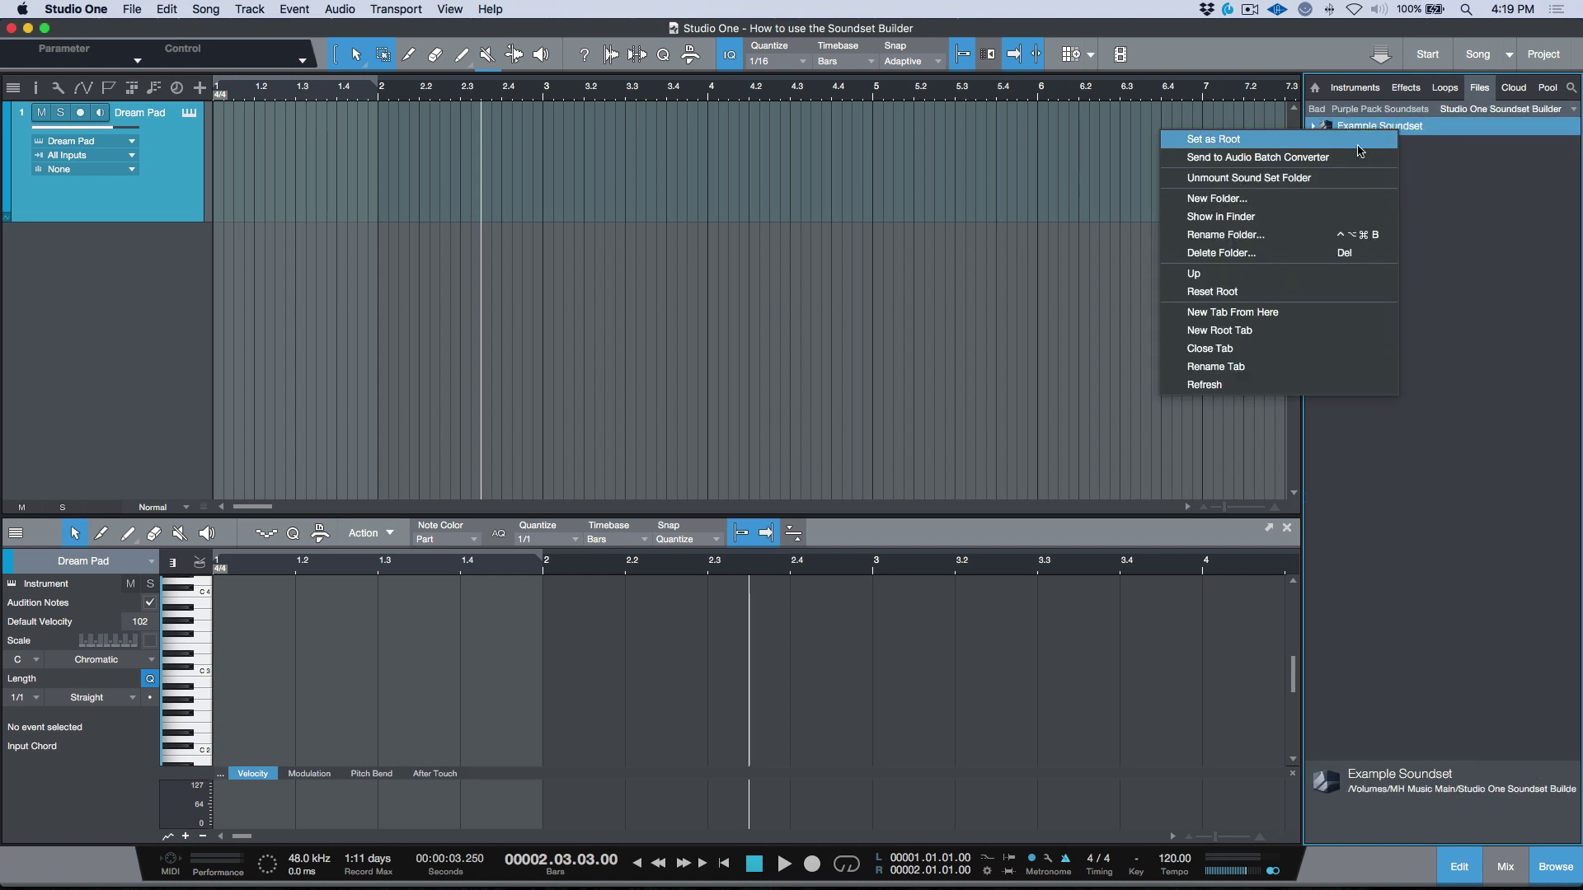
{"action": "left_click", "coordinate": [1328, 180]}
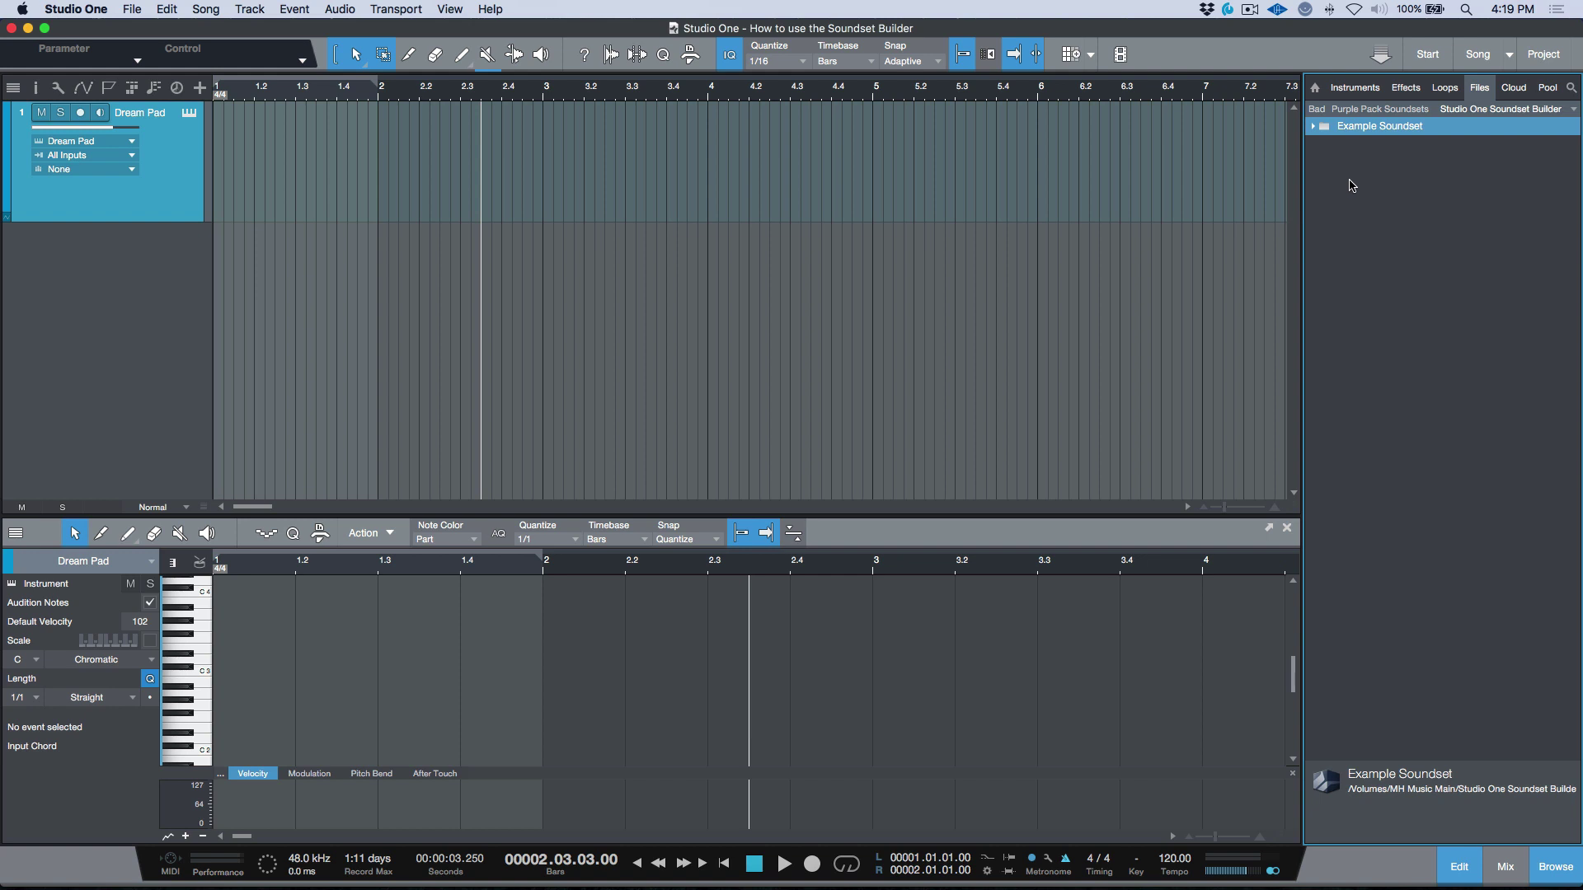
Step: Pack a sound set from the Example Soundset folder, accepting its existing title, icon, vendor, description, copyright and website properties
{"action": "right_click", "coordinate": [1364, 135]}
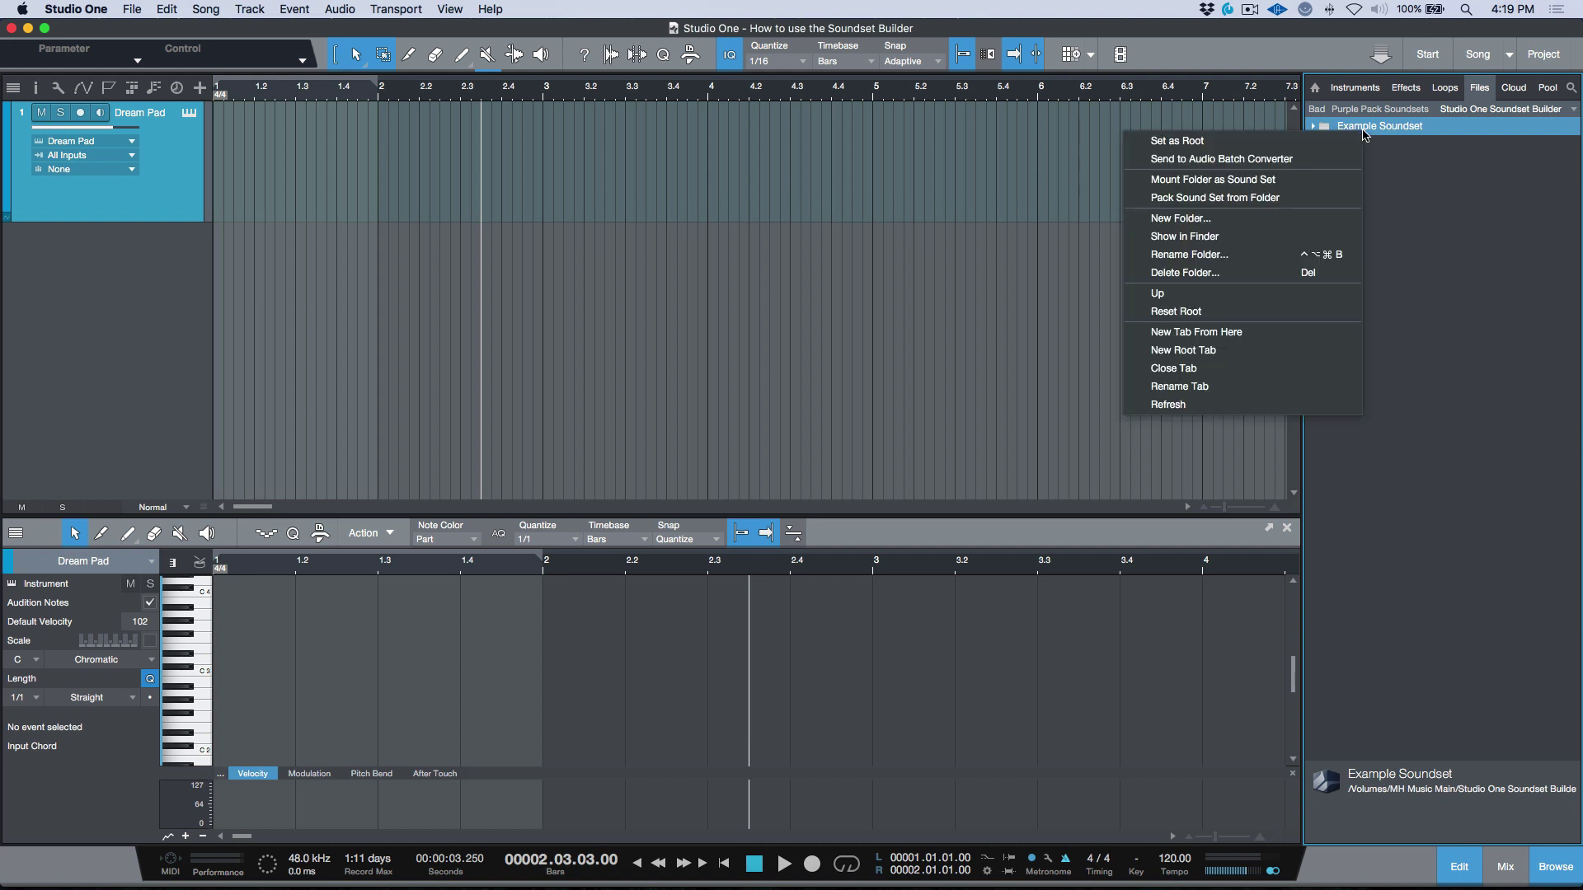
{"action": "left_click", "coordinate": [1277, 202]}
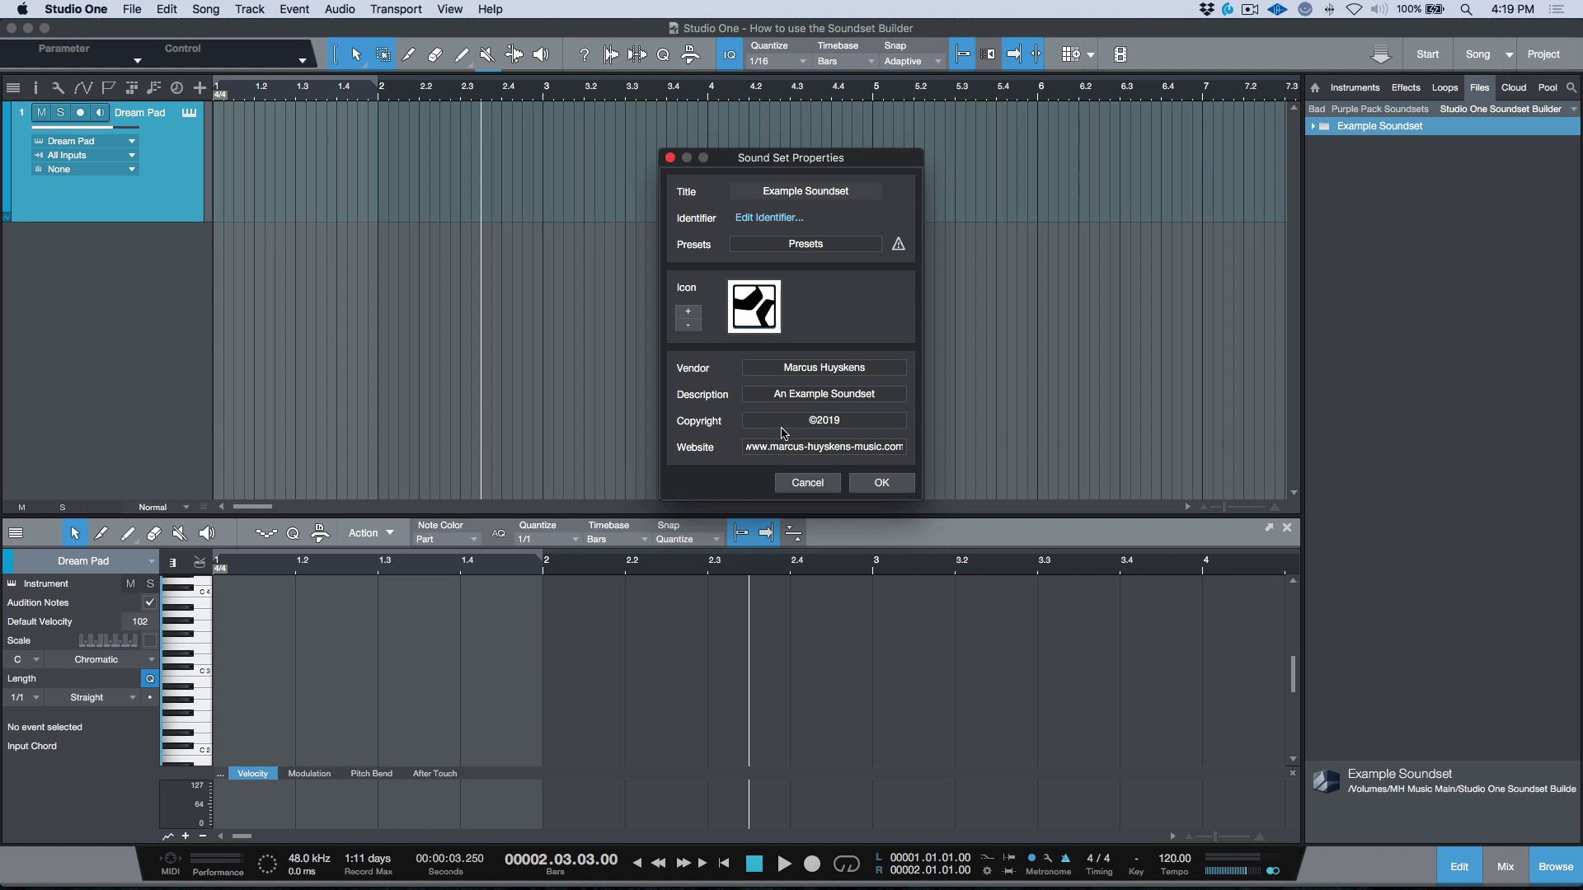
{"action": "left_click", "coordinate": [879, 483]}
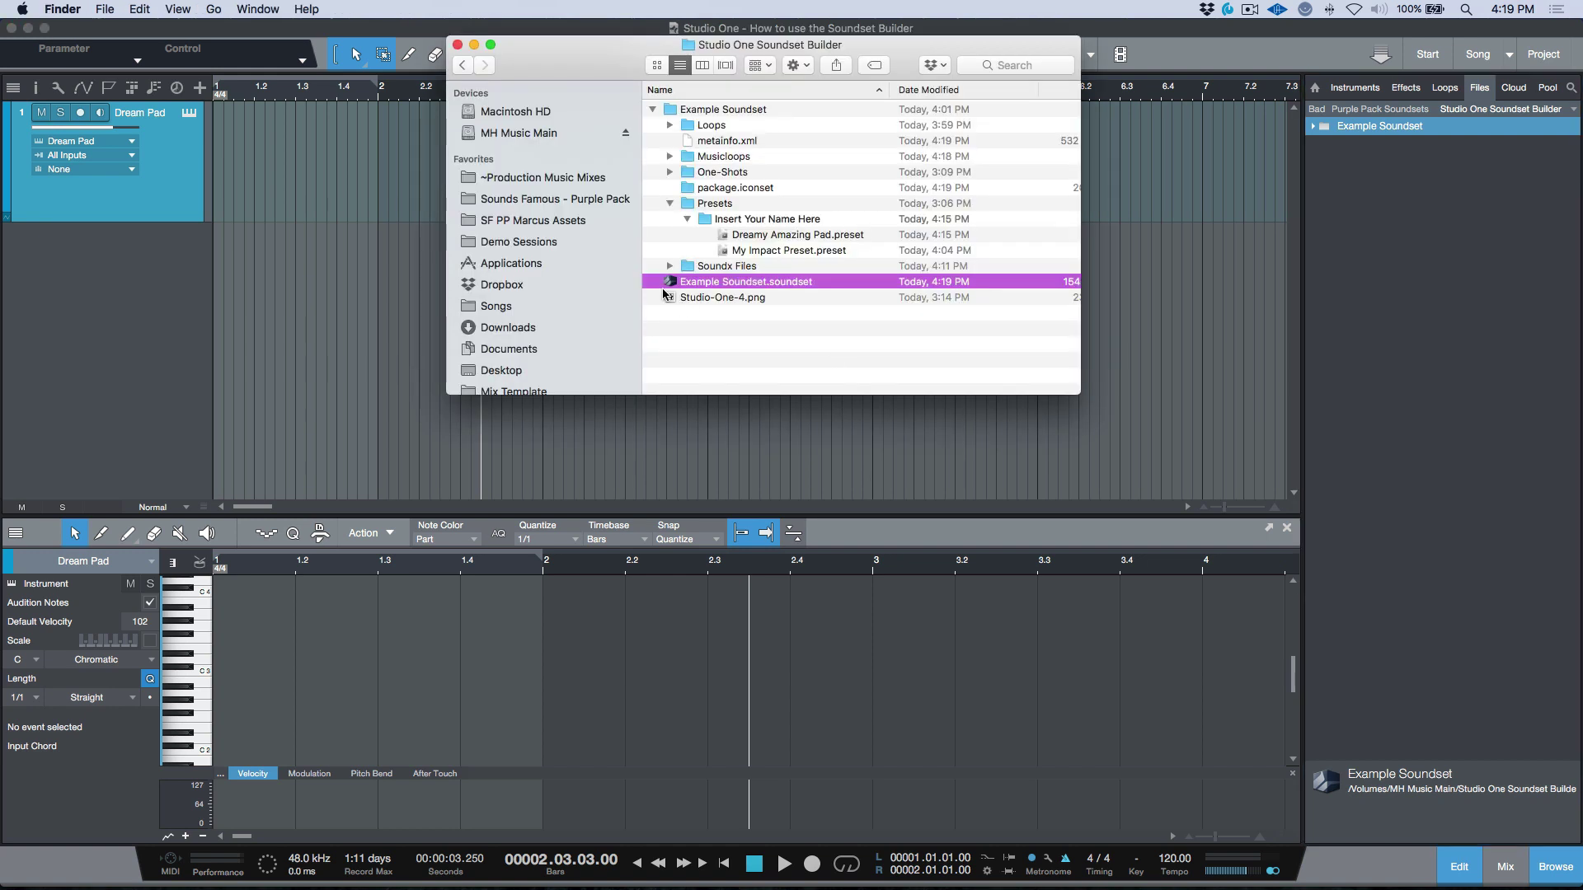
Step: Open a second Finder window at Documents/Studio One/Sound Sets alongside the folder holding Example Soundset.soundset
{"action": "left_click_drag", "start_coordinate": [569, 53], "coordinate": [547, 37]}
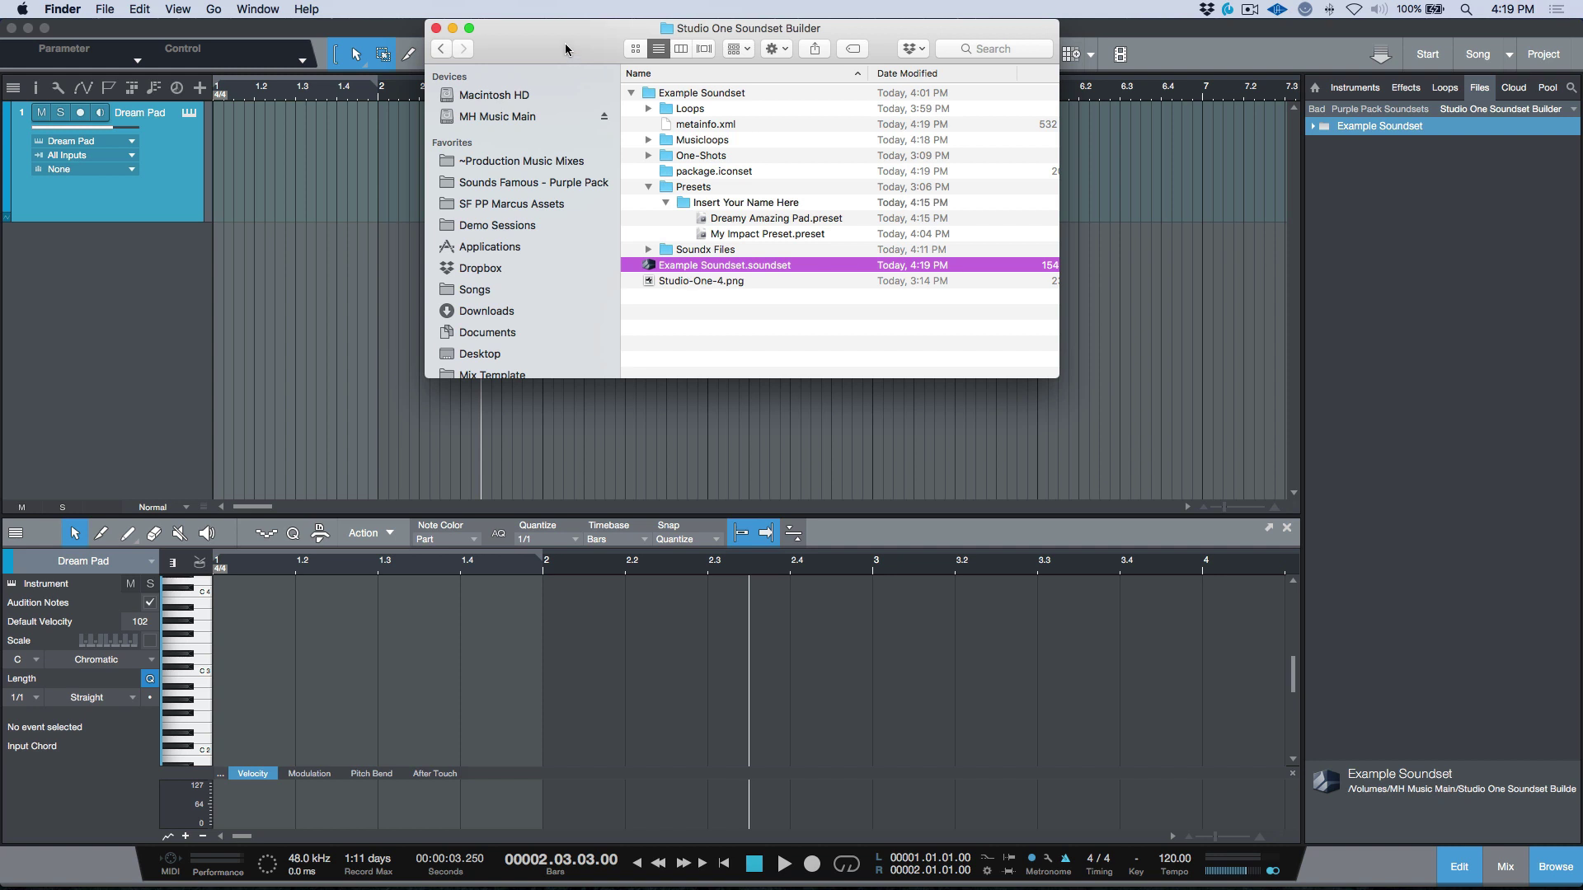
{"action": "left_click_drag", "start_coordinate": [566, 48], "coordinate": [565, 49]}
{"action": "key", "text": "super+n"}
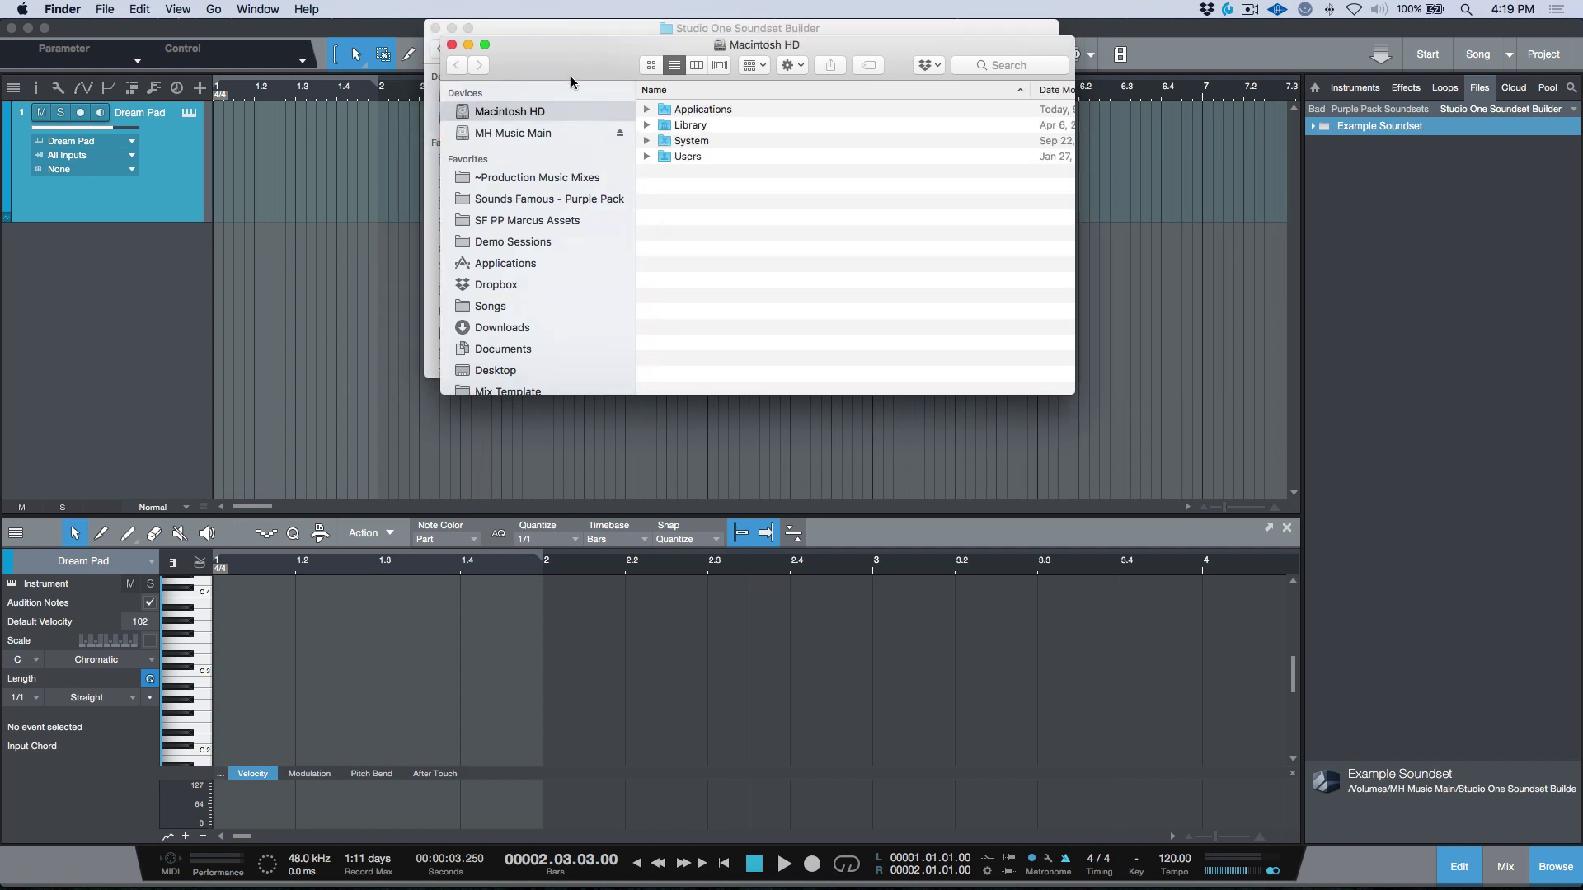
{"action": "left_click", "coordinate": [519, 352]}
{"action": "scroll", "coordinate": [718, 248], "scroll_direction": "down", "scroll_amount": 5}
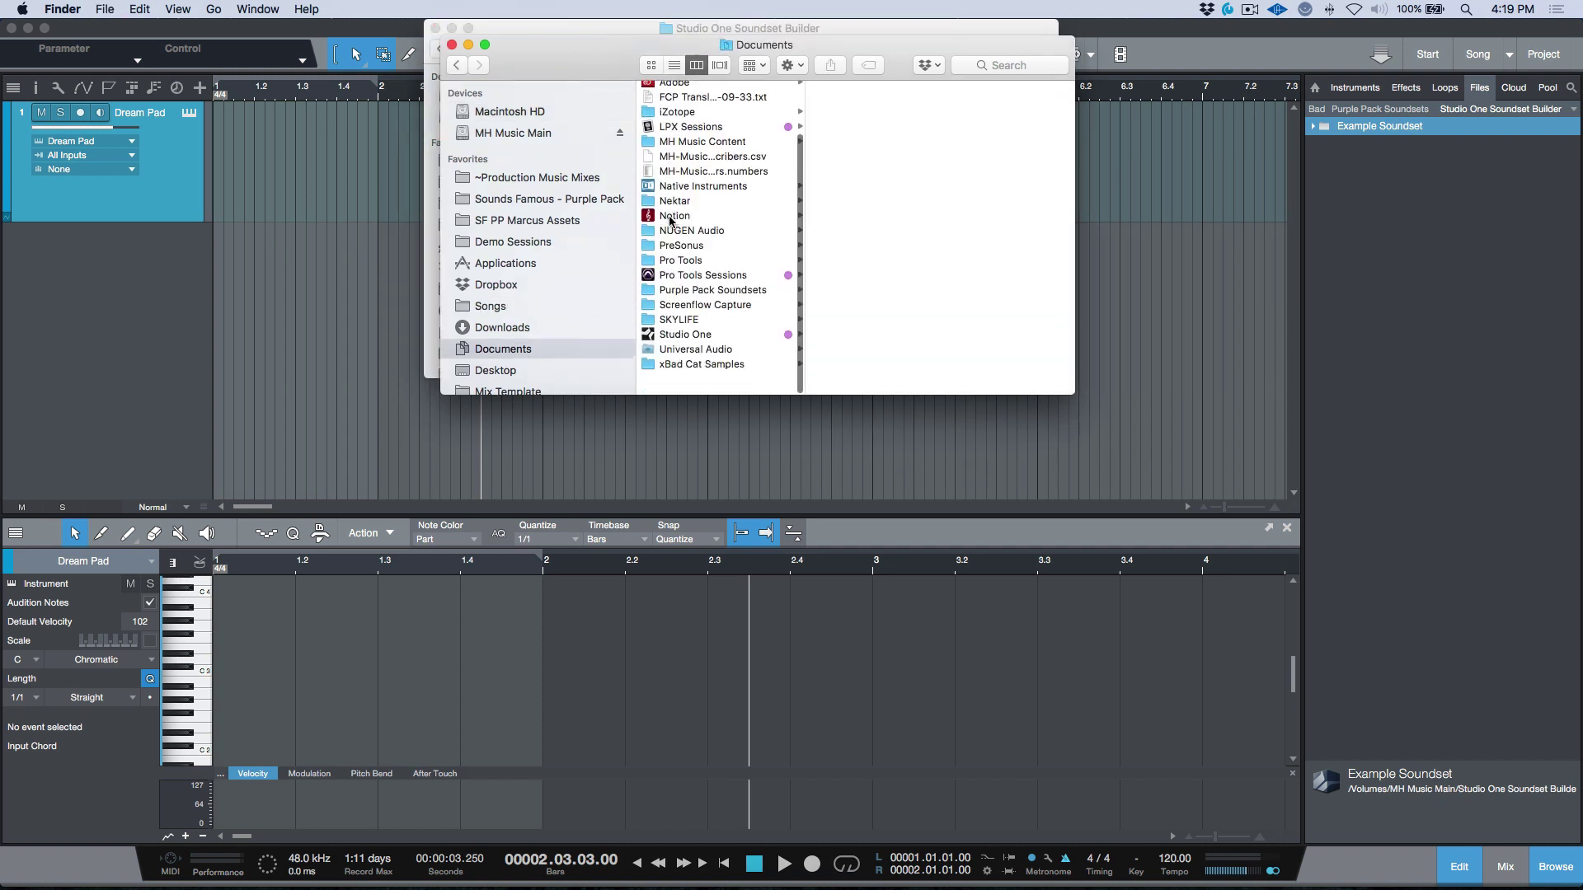
{"action": "left_click", "coordinate": [684, 358]}
{"action": "left_click", "coordinate": [864, 252]}
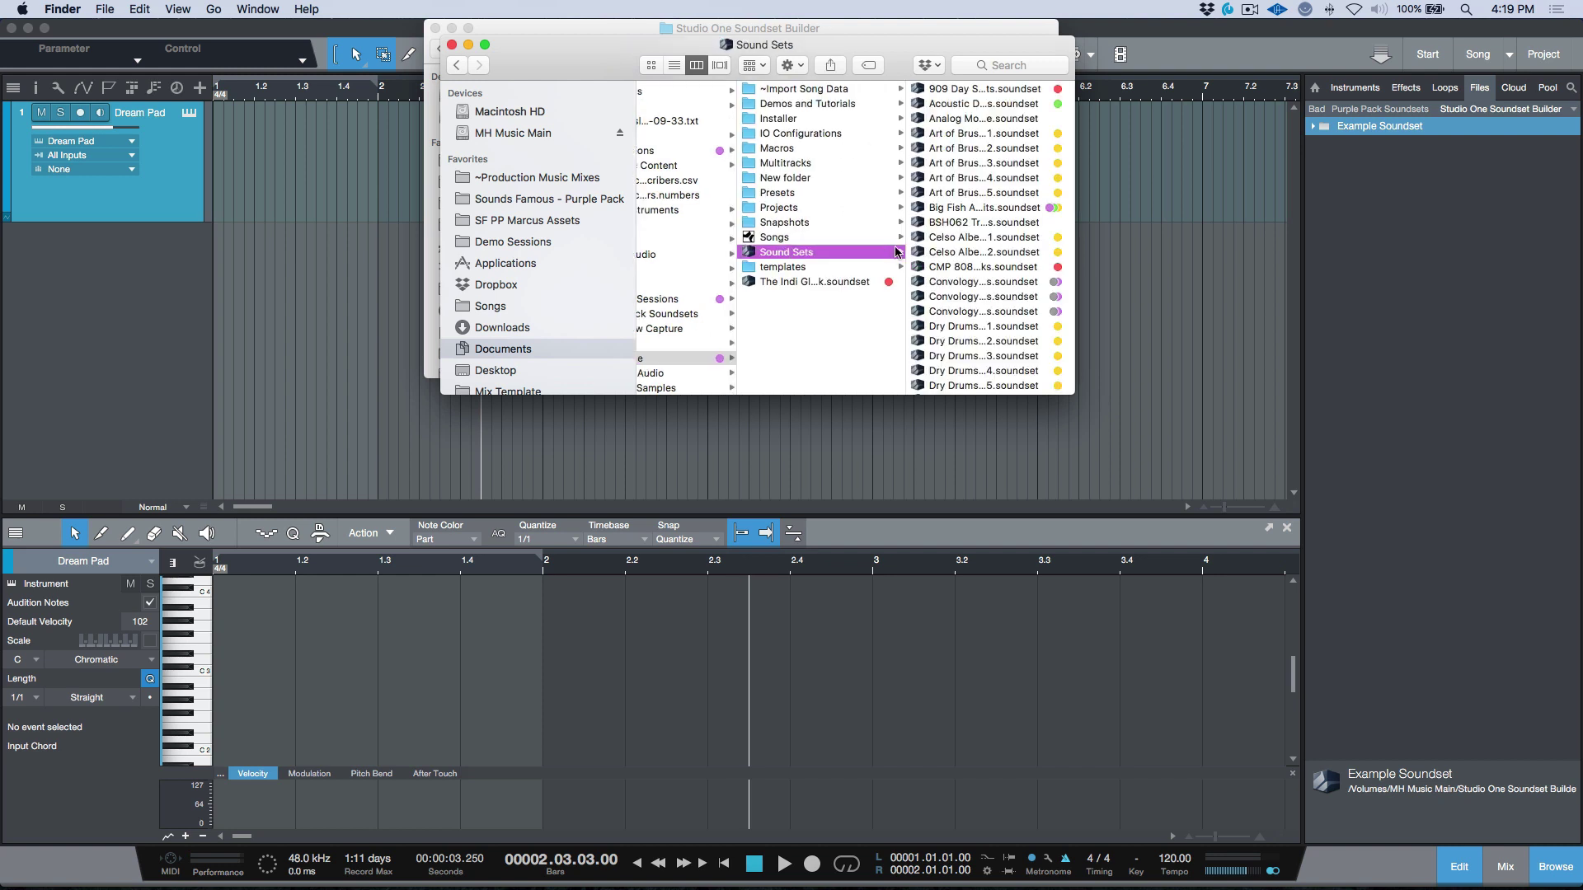
Step: Arrange the two Finder windows one above the other and select Example Soundset.soundset in the Sound Sets folder
{"action": "scroll", "coordinate": [1004, 264], "scroll_direction": "down", "scroll_amount": 10}
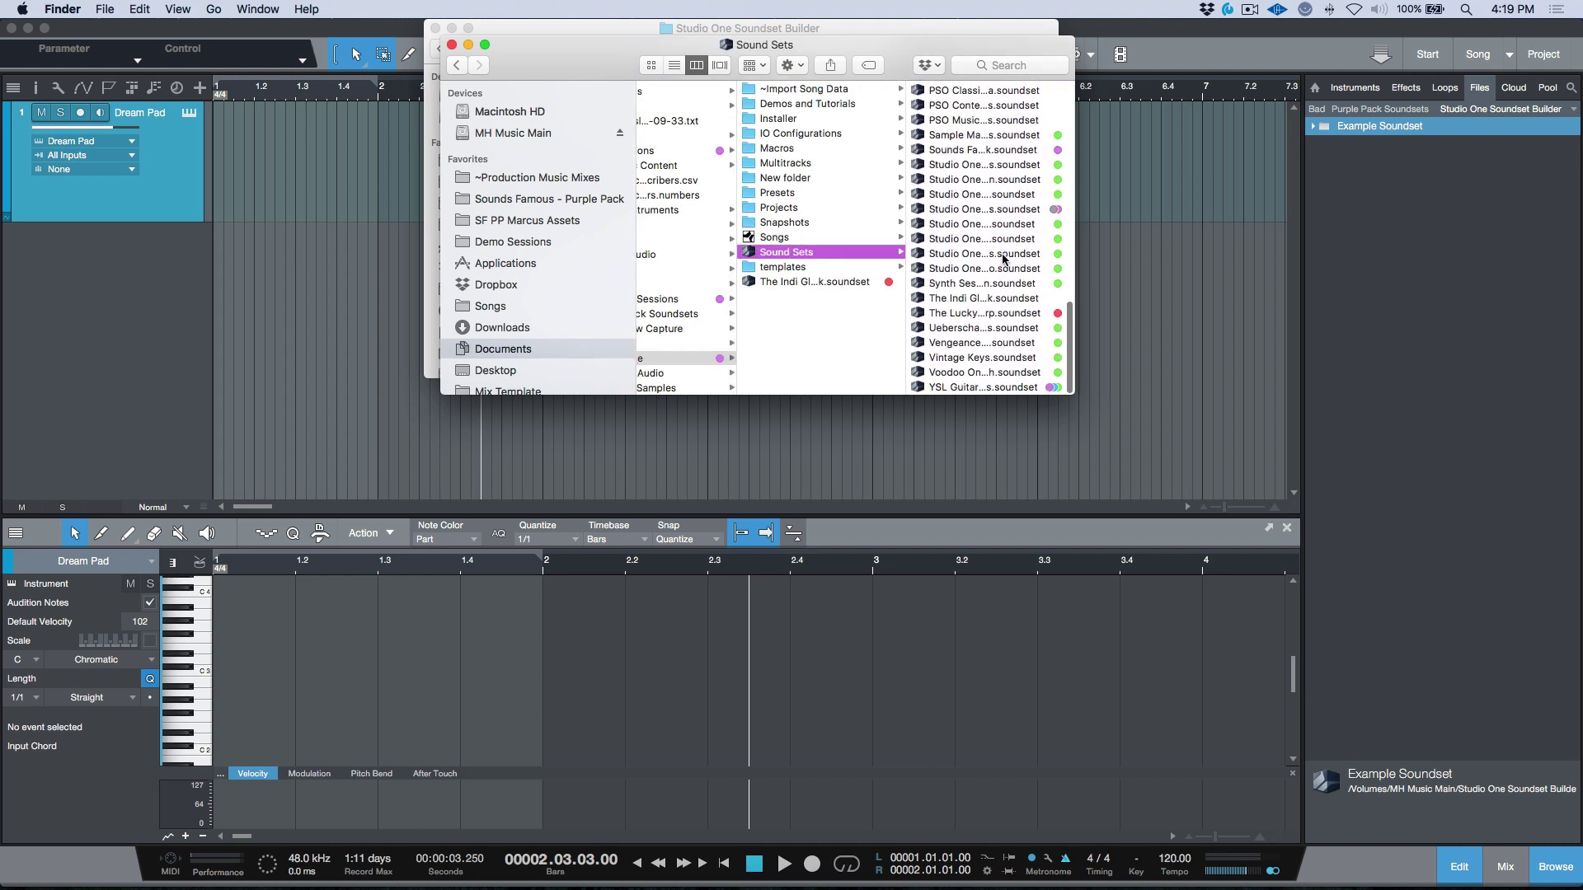
{"action": "scroll", "coordinate": [1003, 260], "scroll_direction": "up", "scroll_amount": 1}
{"action": "left_click_drag", "start_coordinate": [587, 42], "coordinate": [572, 379]}
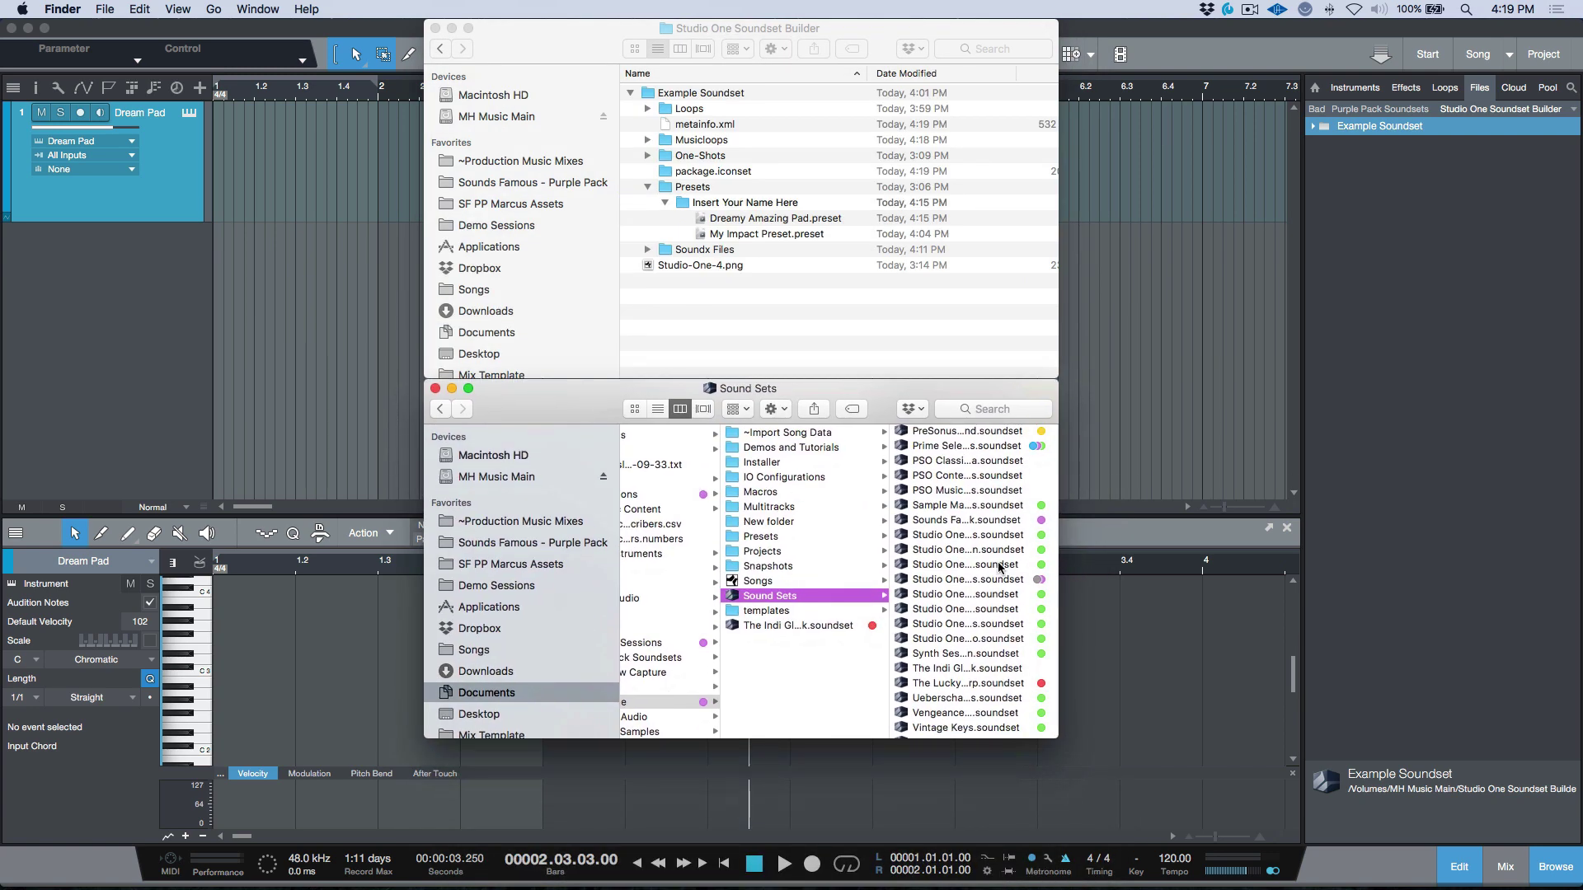
{"action": "scroll", "coordinate": [982, 568], "scroll_direction": "up", "scroll_amount": 10}
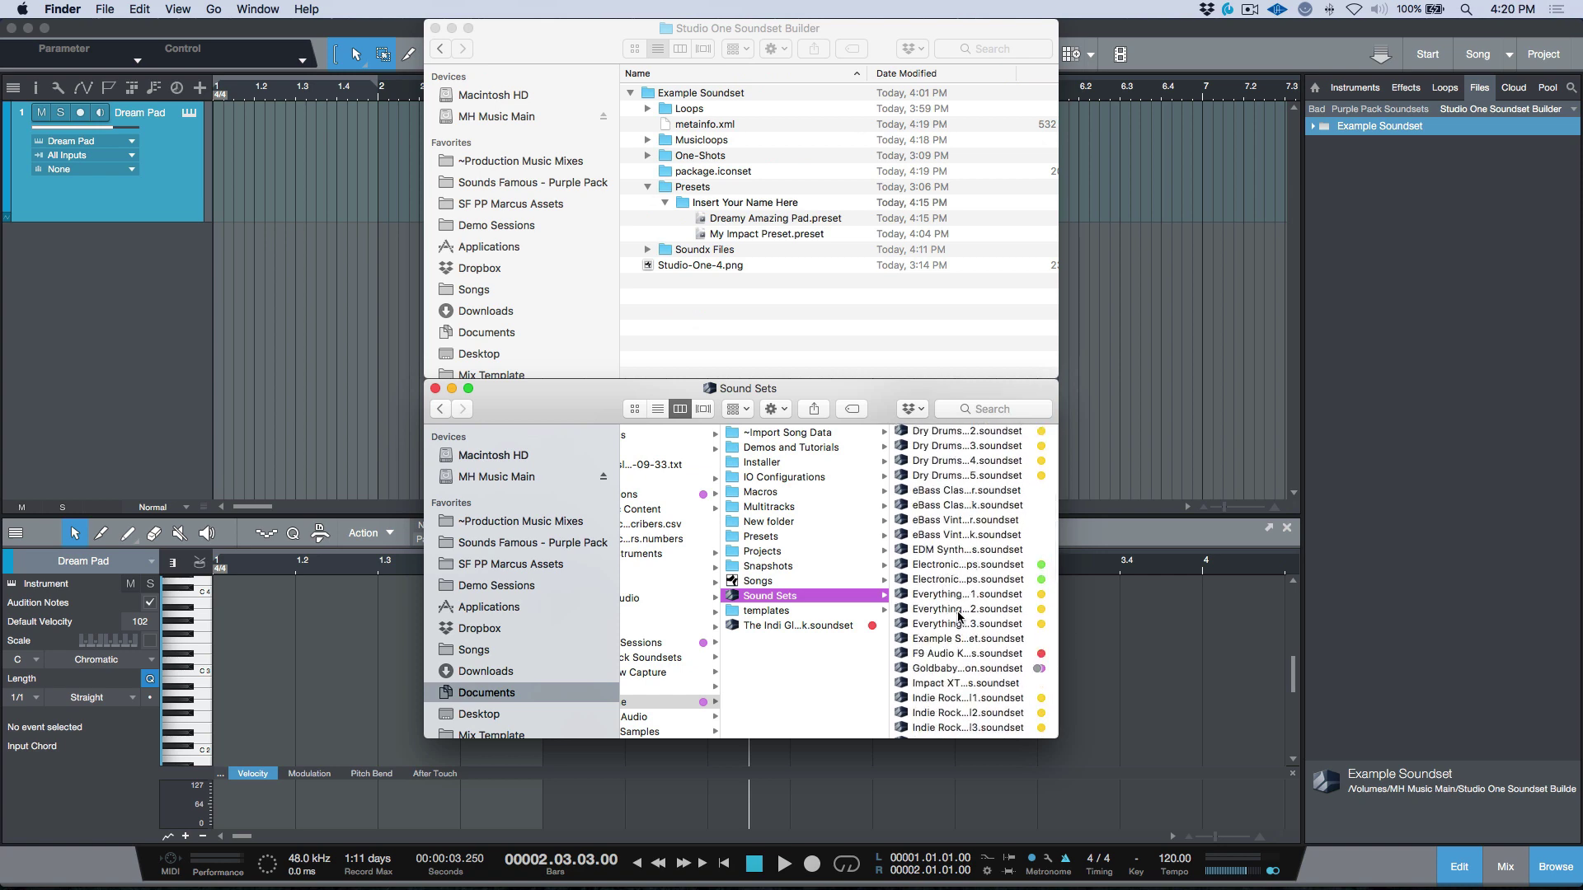
{"action": "left_click", "coordinate": [979, 644]}
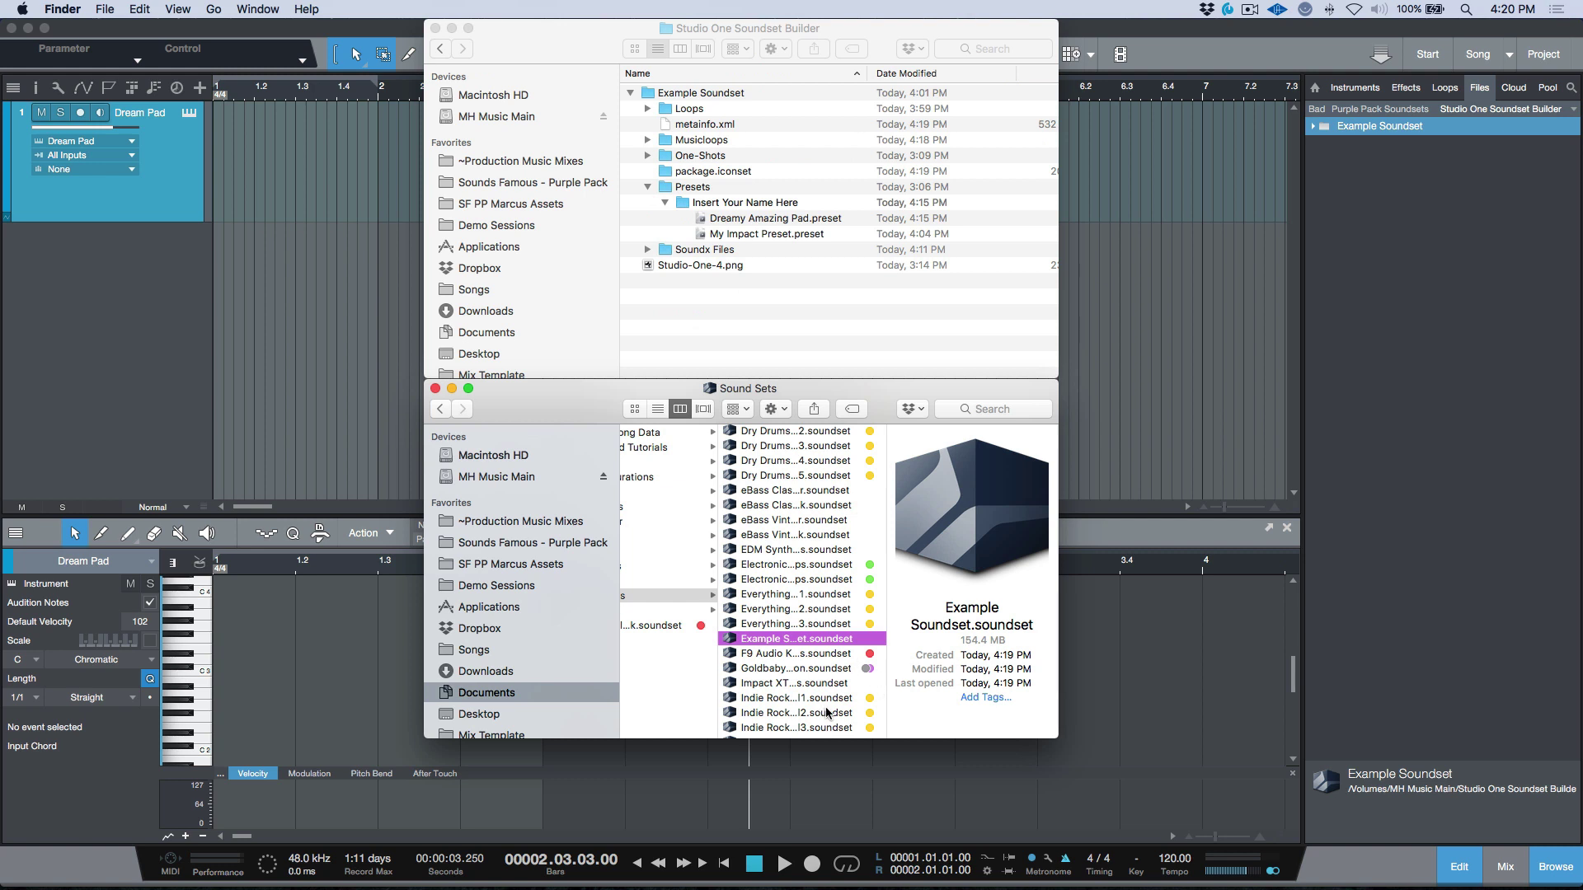
Step: Switch to Studio One, show the Sound Sets location in the file browser and expand the packed Example Soundset
{"action": "left_click", "coordinate": [1161, 294]}
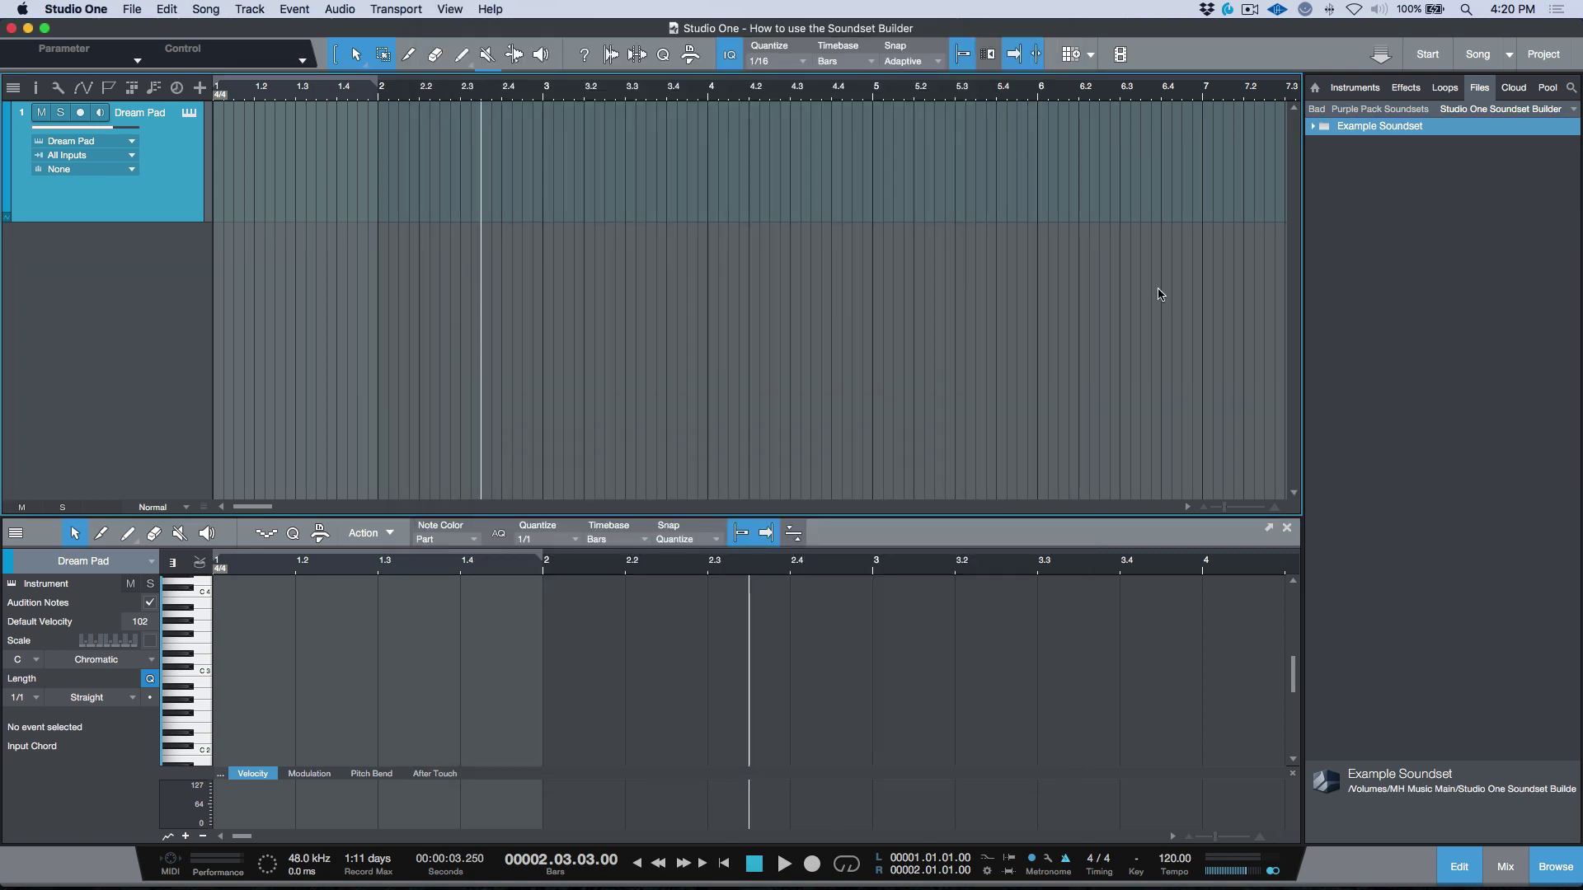
{"action": "left_click_drag", "start_coordinate": [1166, 296], "coordinate": [1165, 297]}
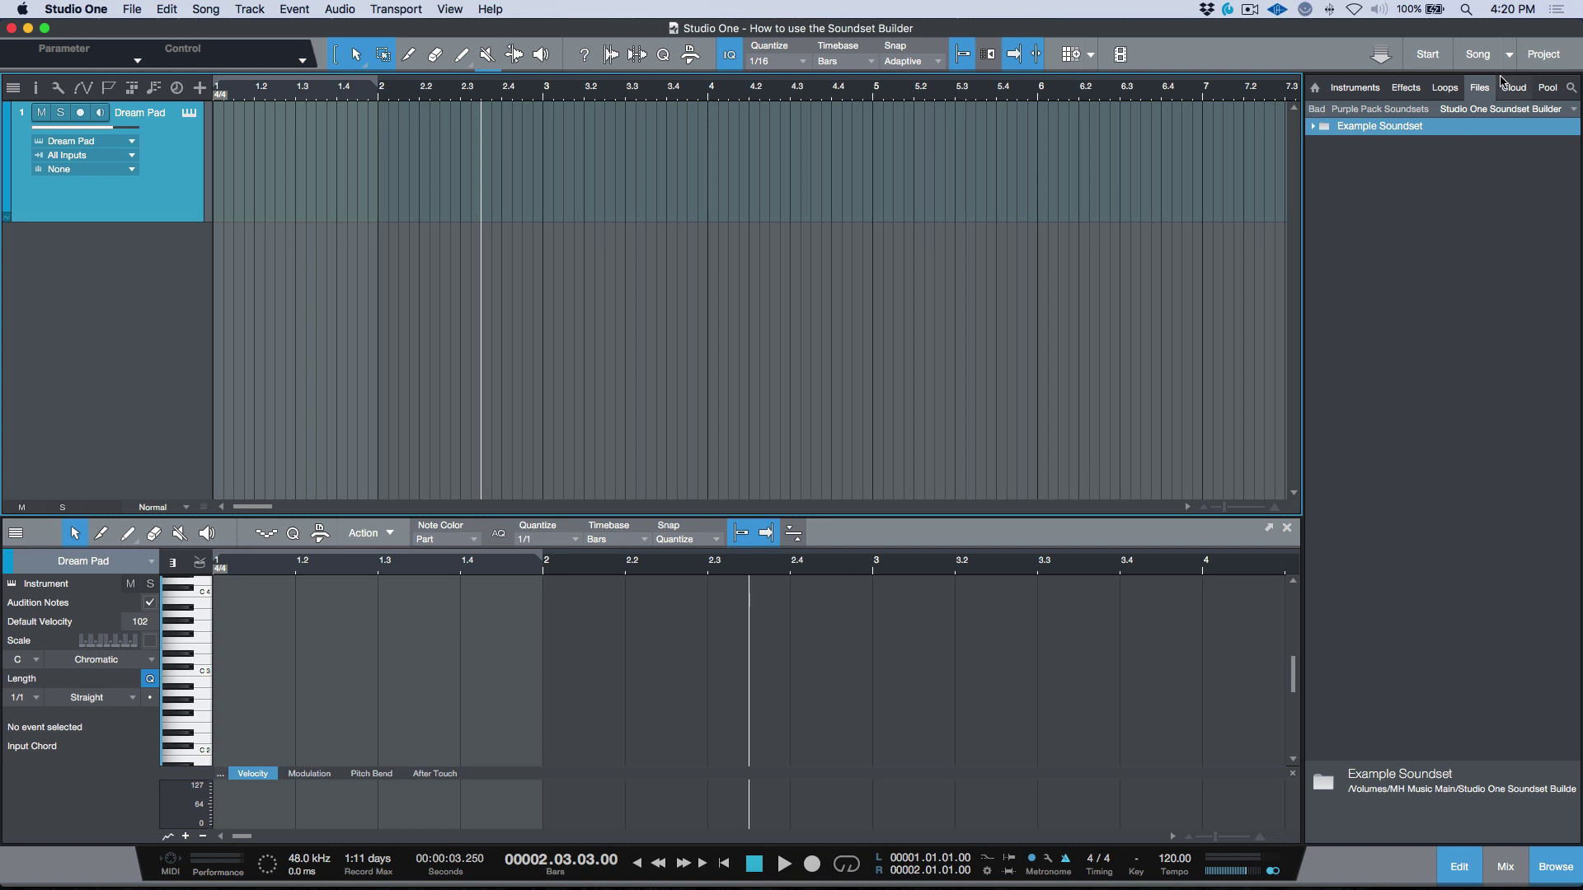
{"action": "left_click", "coordinate": [1574, 109]}
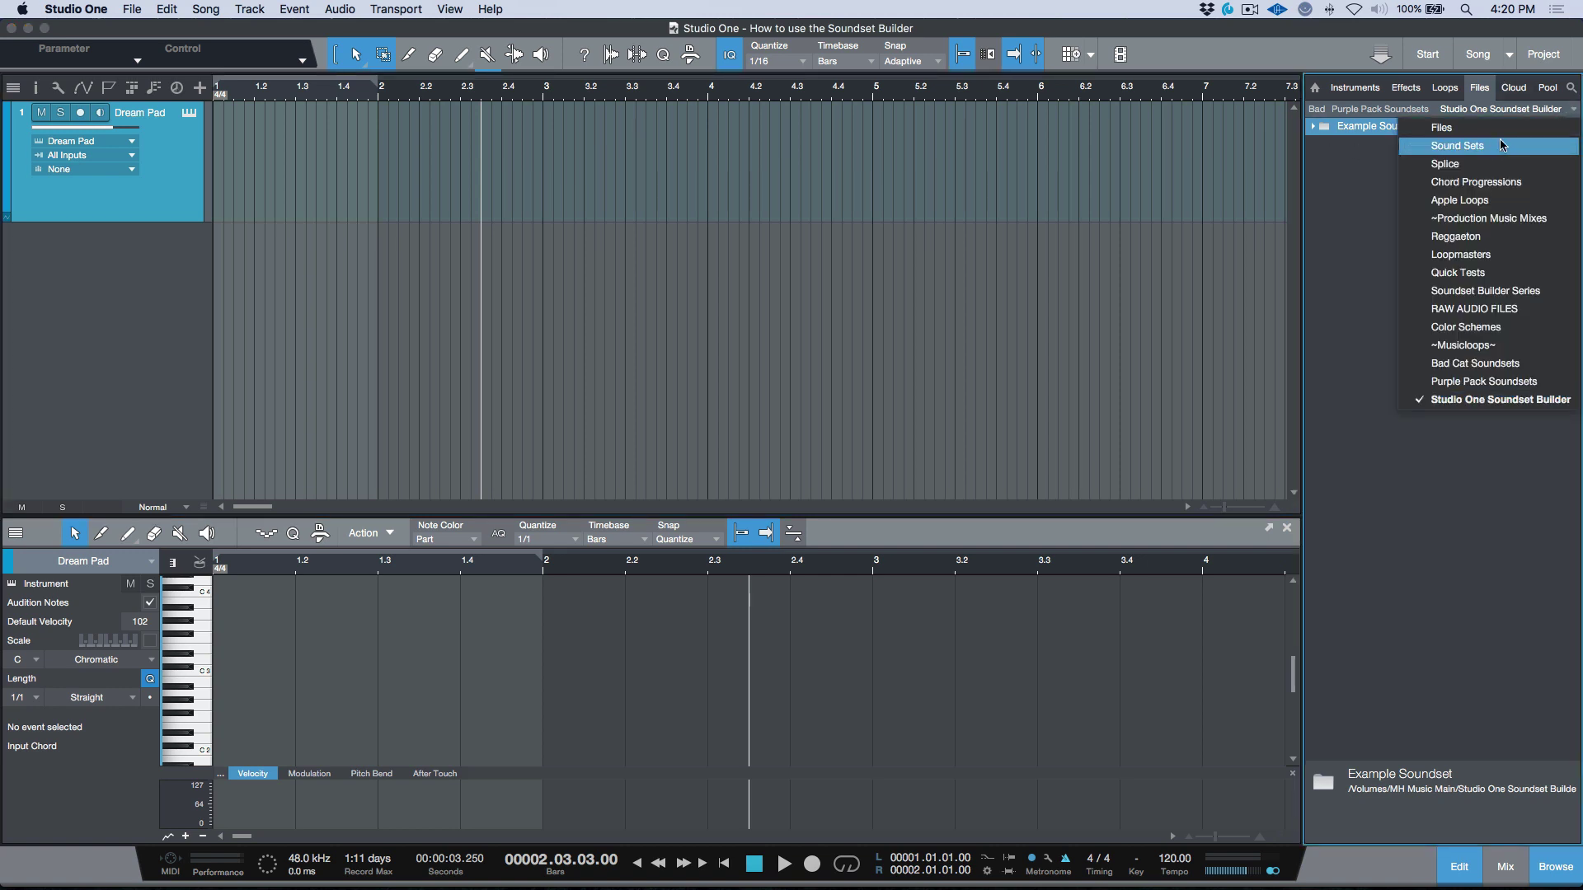
{"action": "left_click", "coordinate": [1494, 148]}
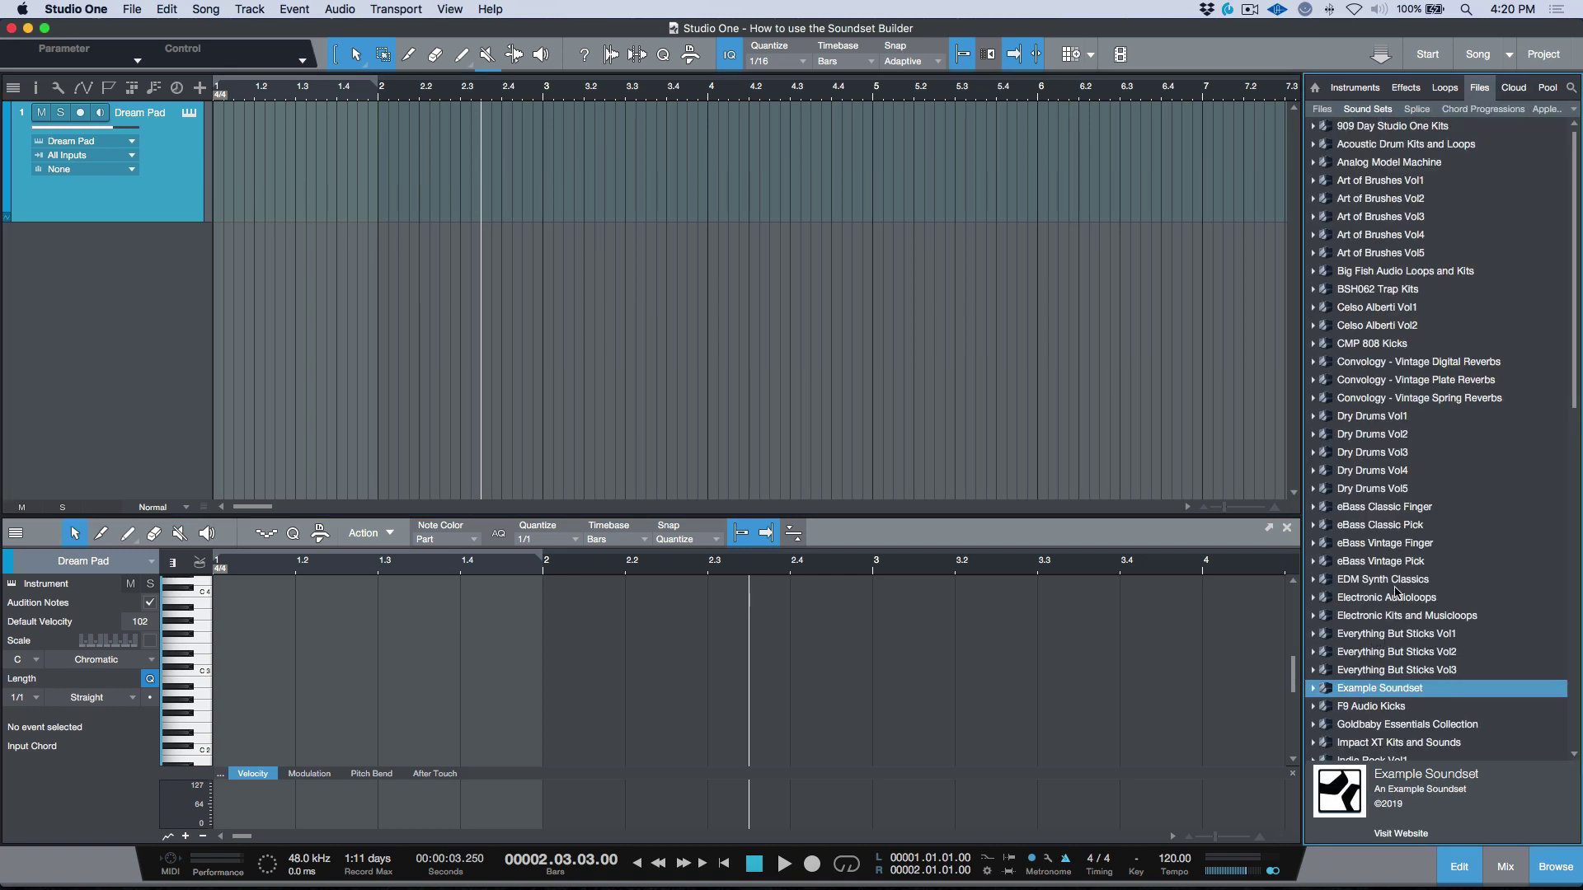
{"action": "scroll", "coordinate": [1395, 592], "scroll_direction": "down", "scroll_amount": 2}
{"action": "scroll", "coordinate": [1395, 591], "scroll_direction": "down", "scroll_amount": 6}
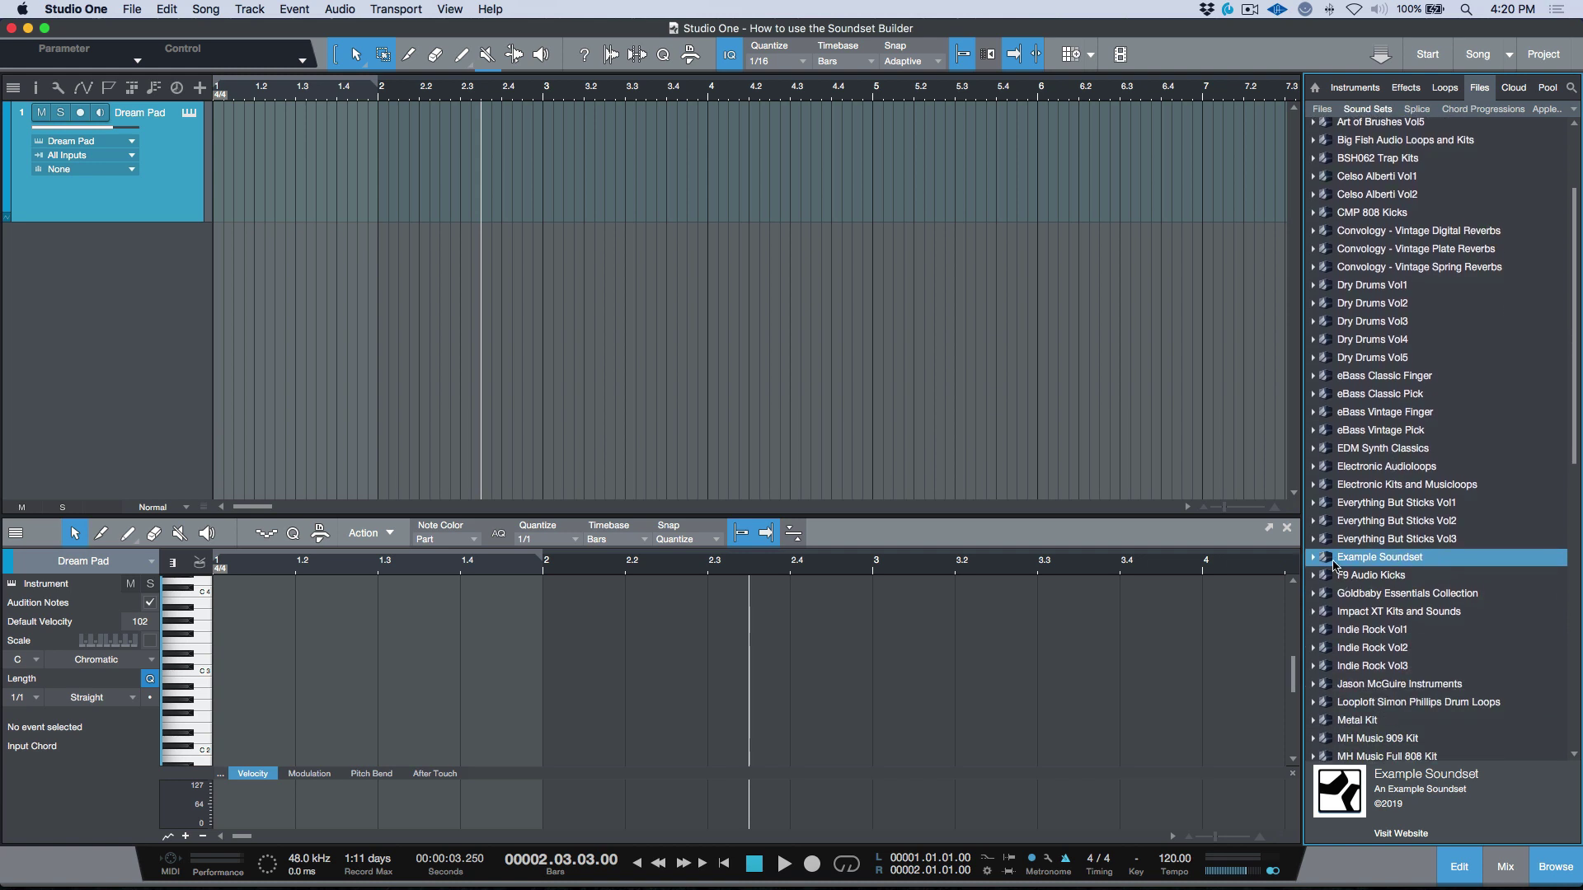
{"action": "left_click", "coordinate": [1334, 808]}
{"action": "left_click", "coordinate": [872, 659]}
{"action": "left_click", "coordinate": [1313, 558]}
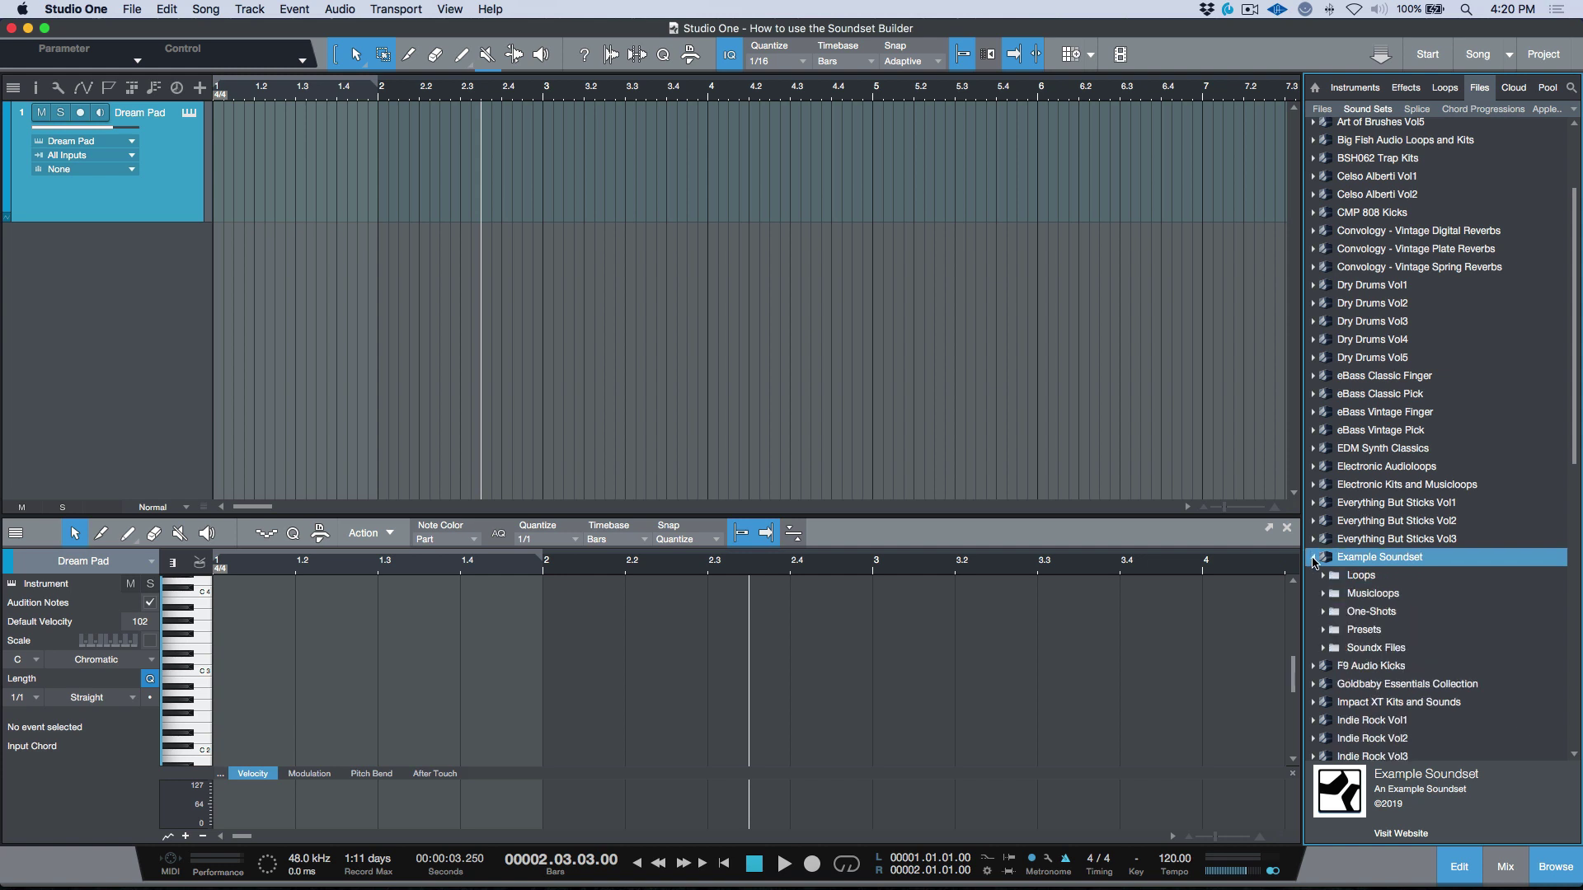
Step: Place Beat1.audioloop and Beat2.audioloop from the Loops folder on separate new audio tracks at bar 3
{"action": "scroll", "coordinate": [1435, 365], "scroll_direction": "down", "scroll_amount": 5}
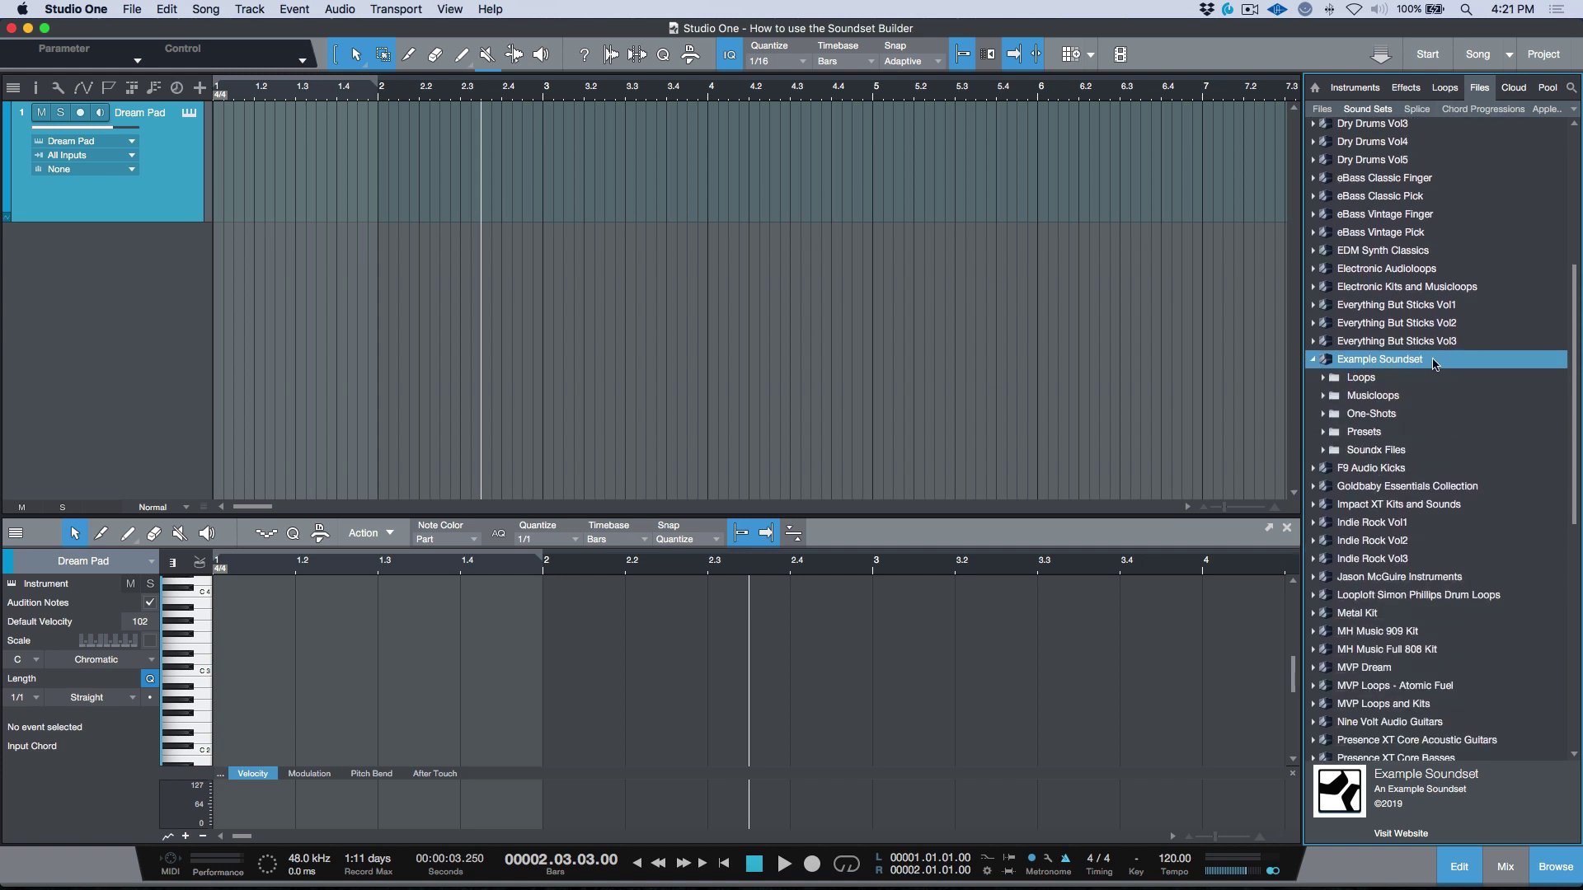
{"action": "double_click", "coordinate": [1375, 379]}
{"action": "left_click", "coordinate": [1371, 399]}
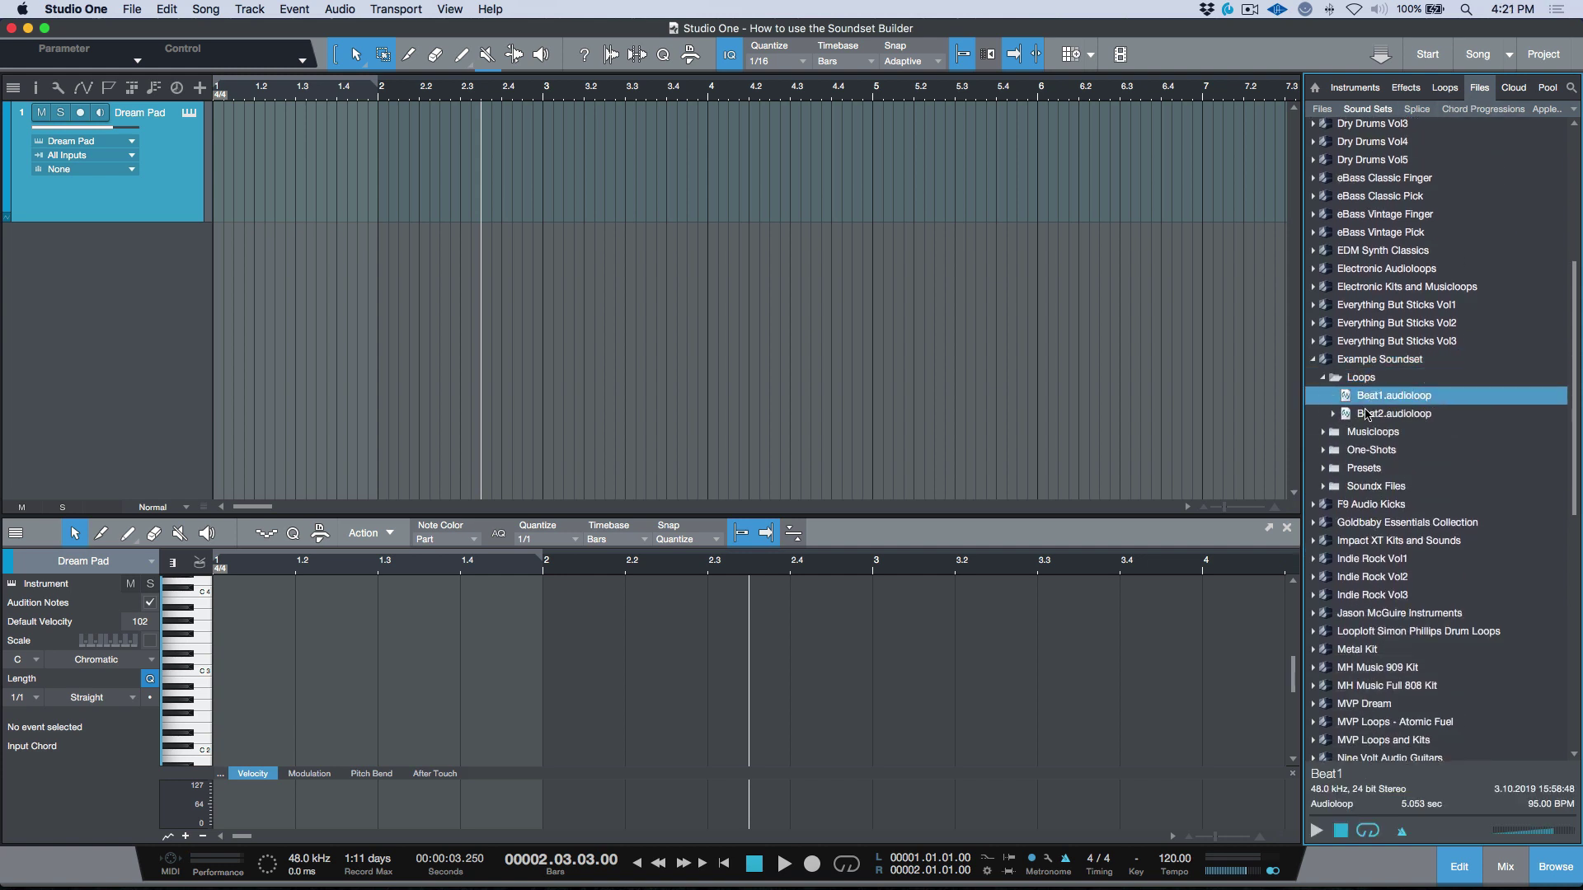
{"action": "left_click", "coordinate": [1366, 415], "text": "shift"}
{"action": "left_click_drag", "start_coordinate": [1367, 415], "coordinate": [584, 330]}
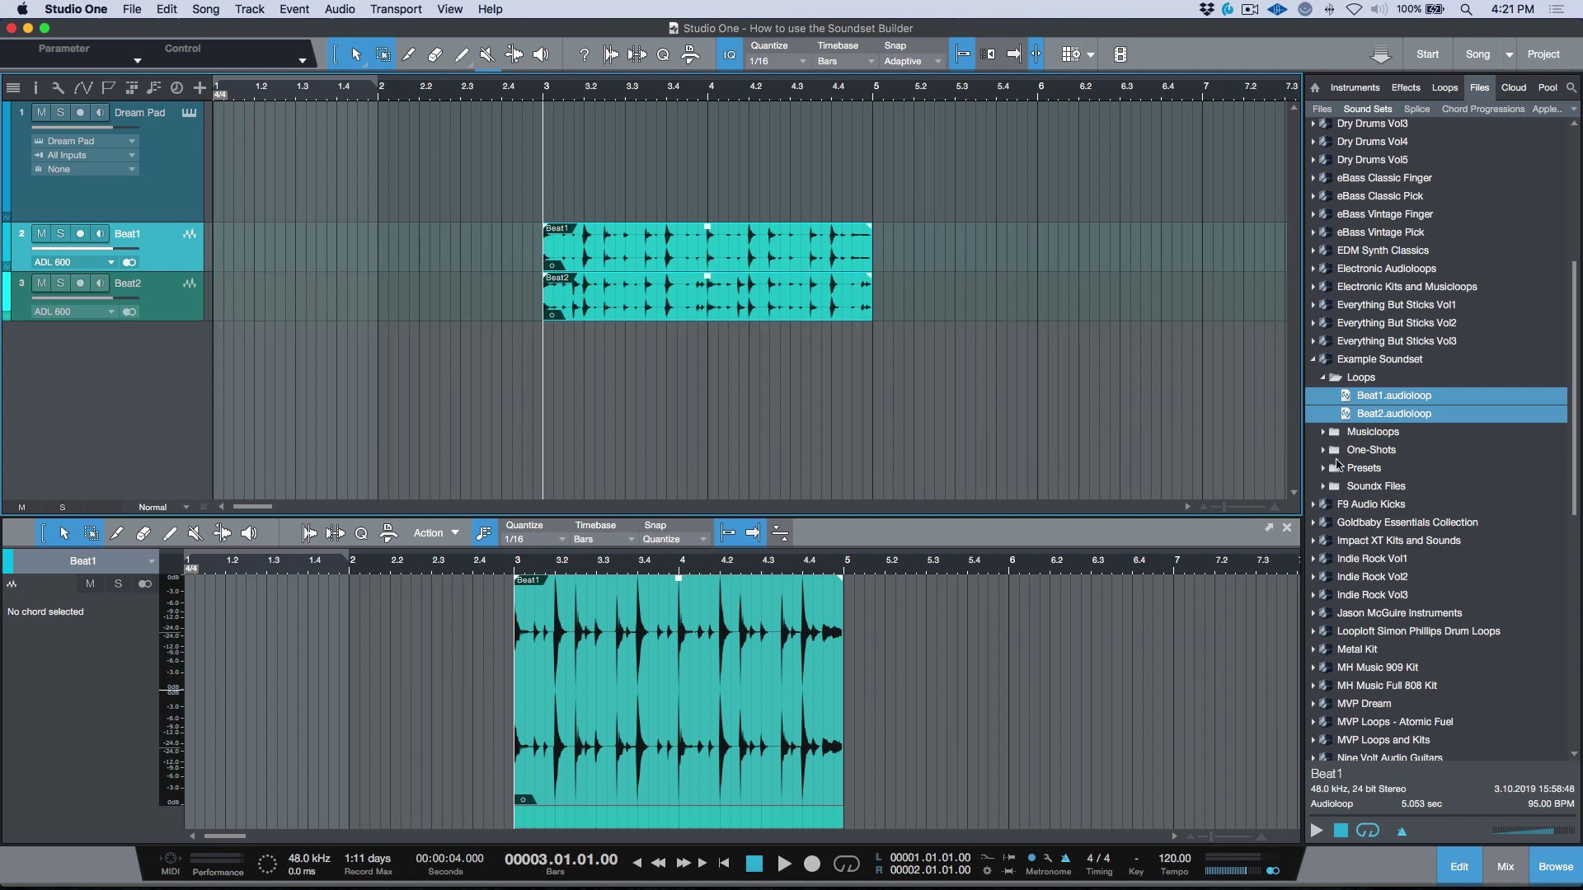
Step: Place Dreamy Amazing Pad.musicloop from the Musicloops folder on a new track at bar 5 and check its Presence instrument
{"action": "double_click", "coordinate": [1371, 432]}
{"action": "left_click", "coordinate": [1349, 451]}
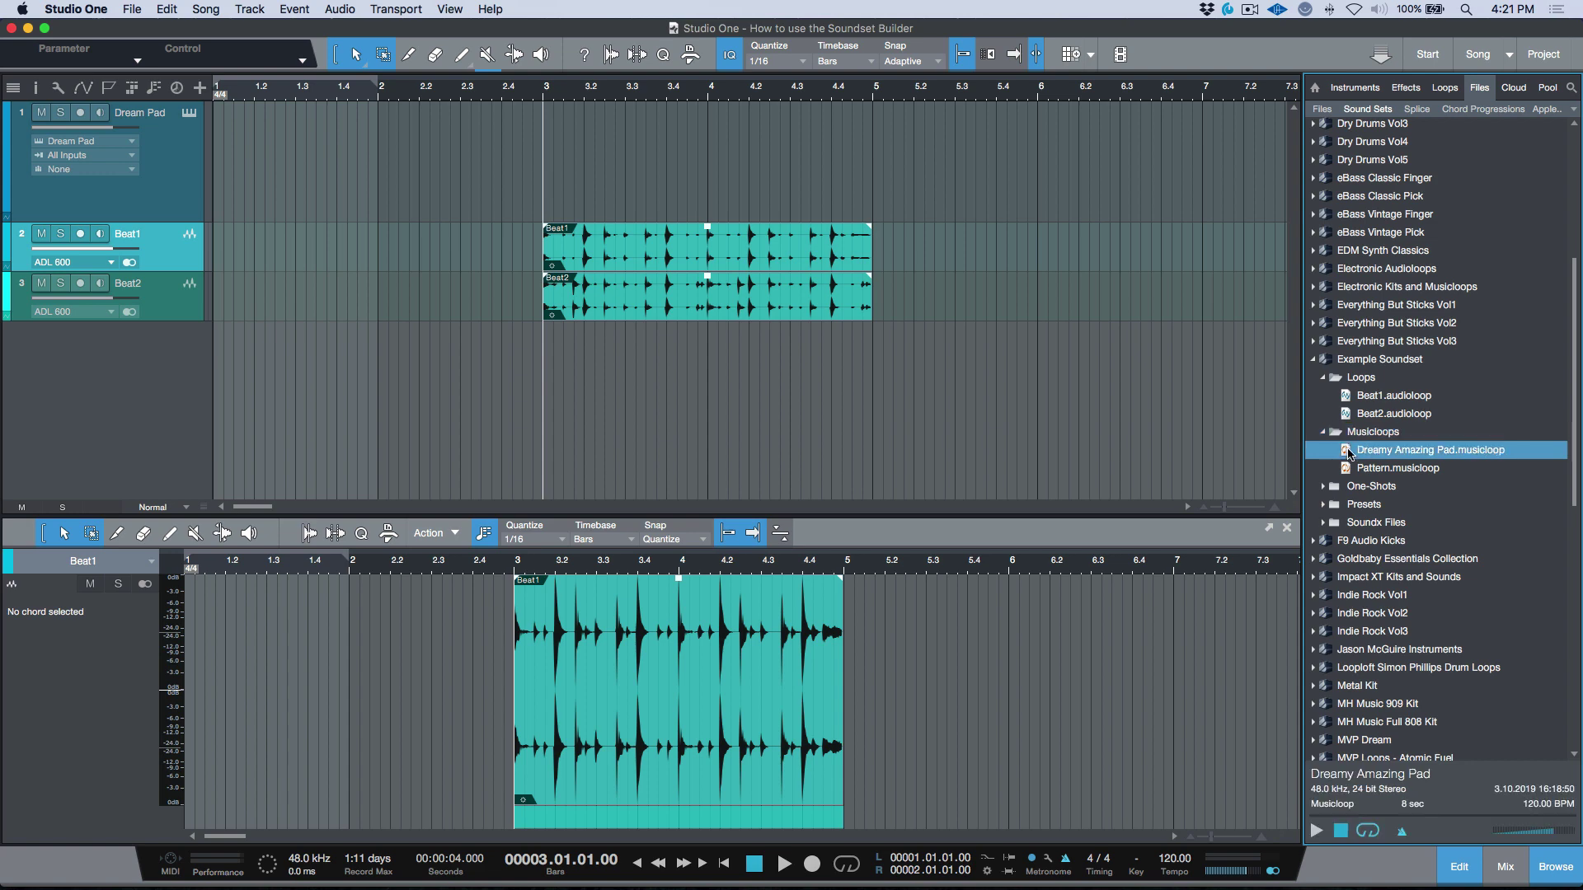
{"action": "left_click_drag", "start_coordinate": [1349, 451], "coordinate": [933, 439]}
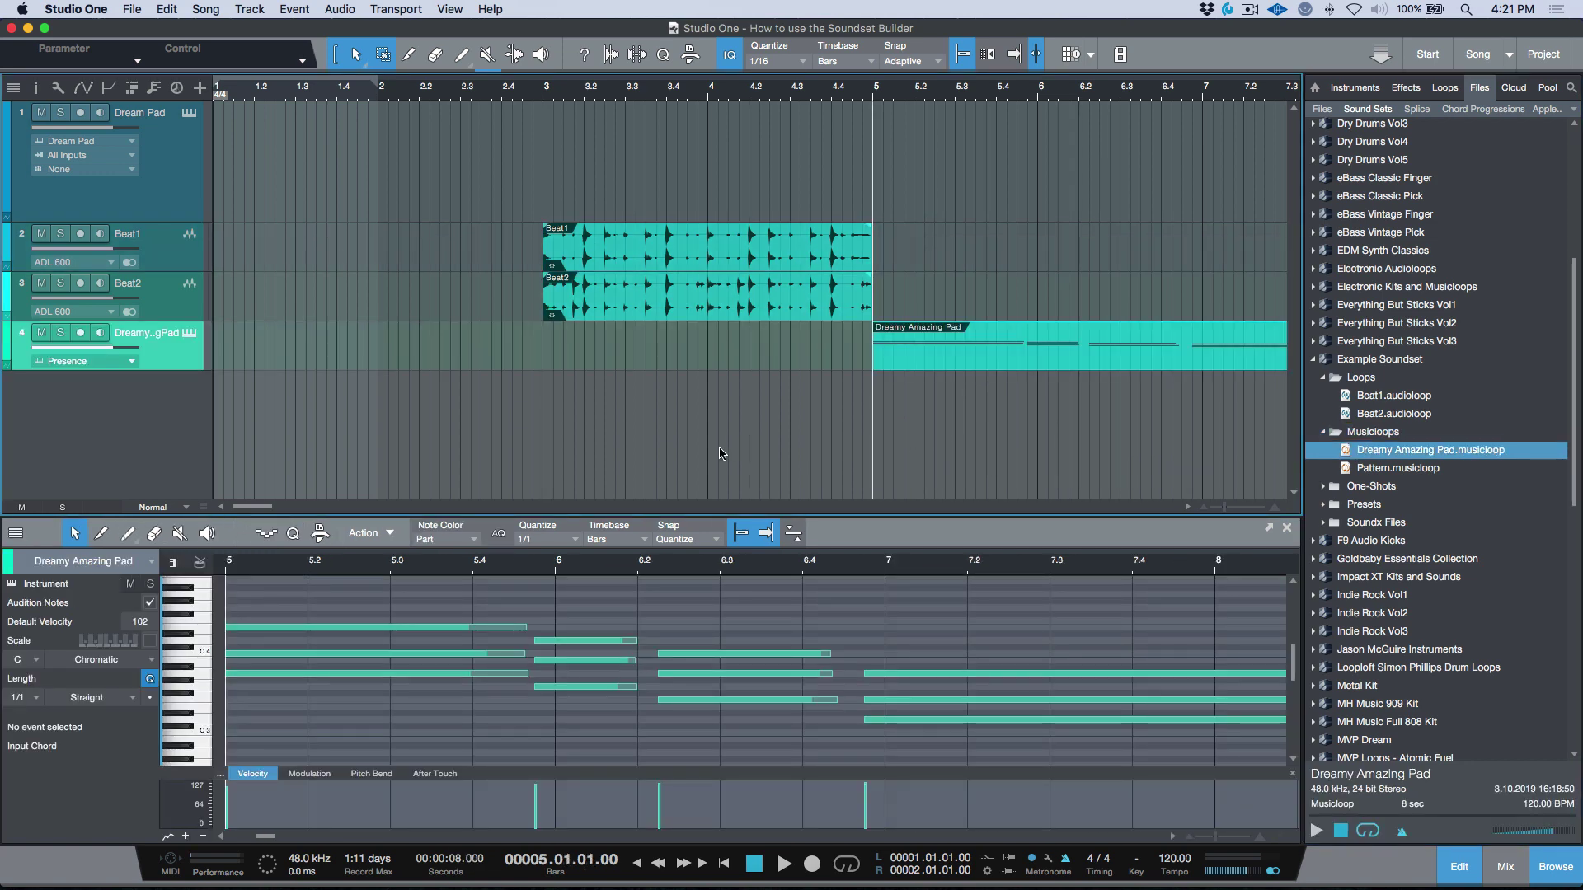
{"action": "scroll", "coordinate": [648, 416], "scroll_direction": "right", "scroll_amount": 5}
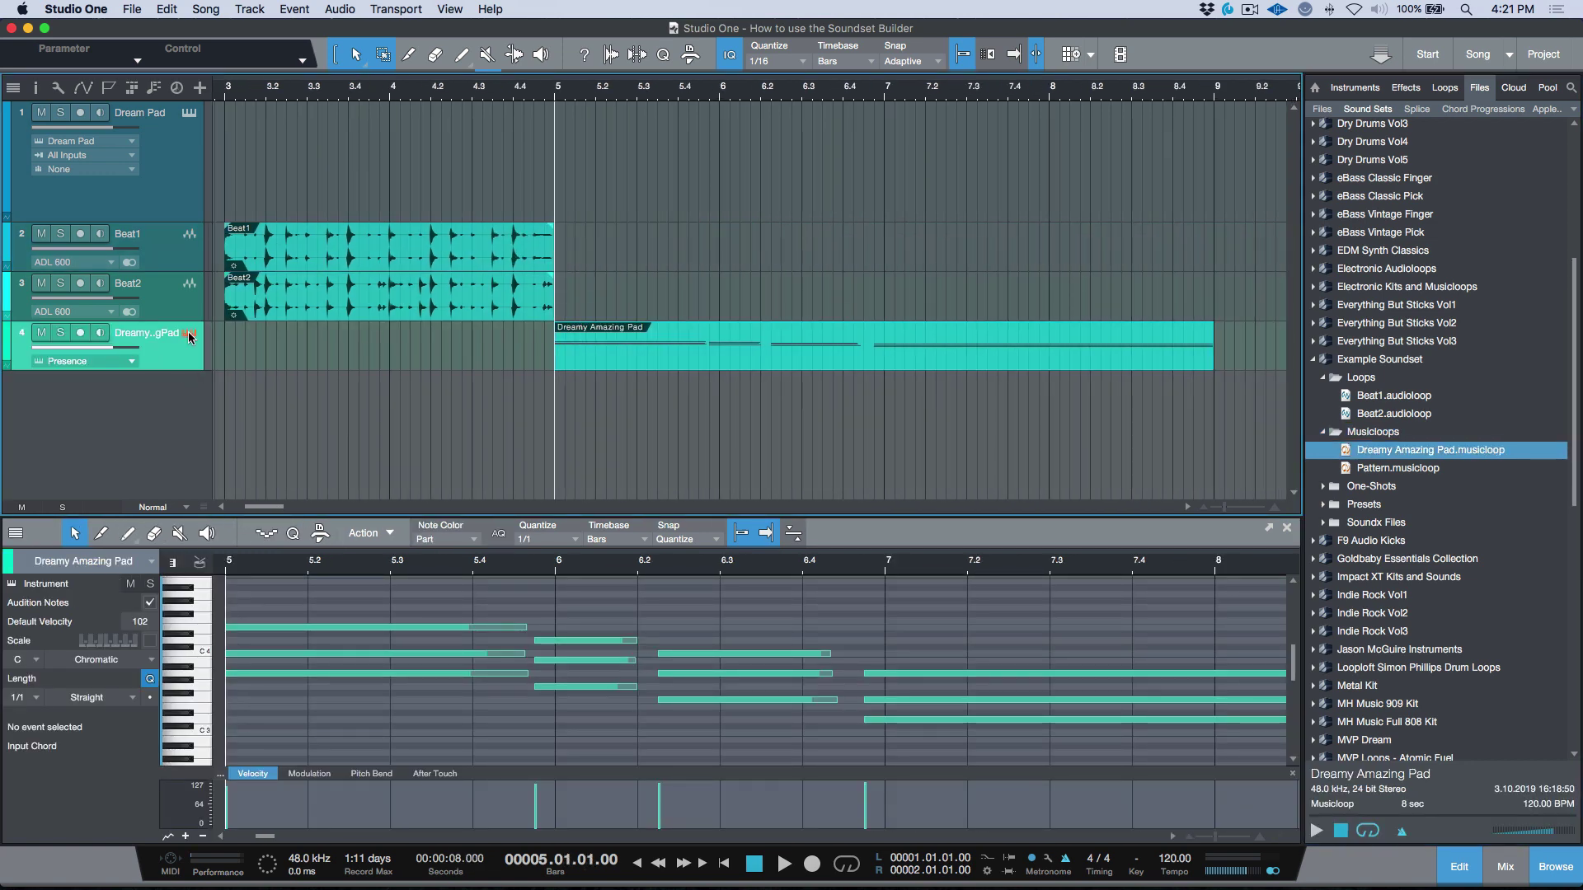
{"action": "left_click", "coordinate": [189, 334]}
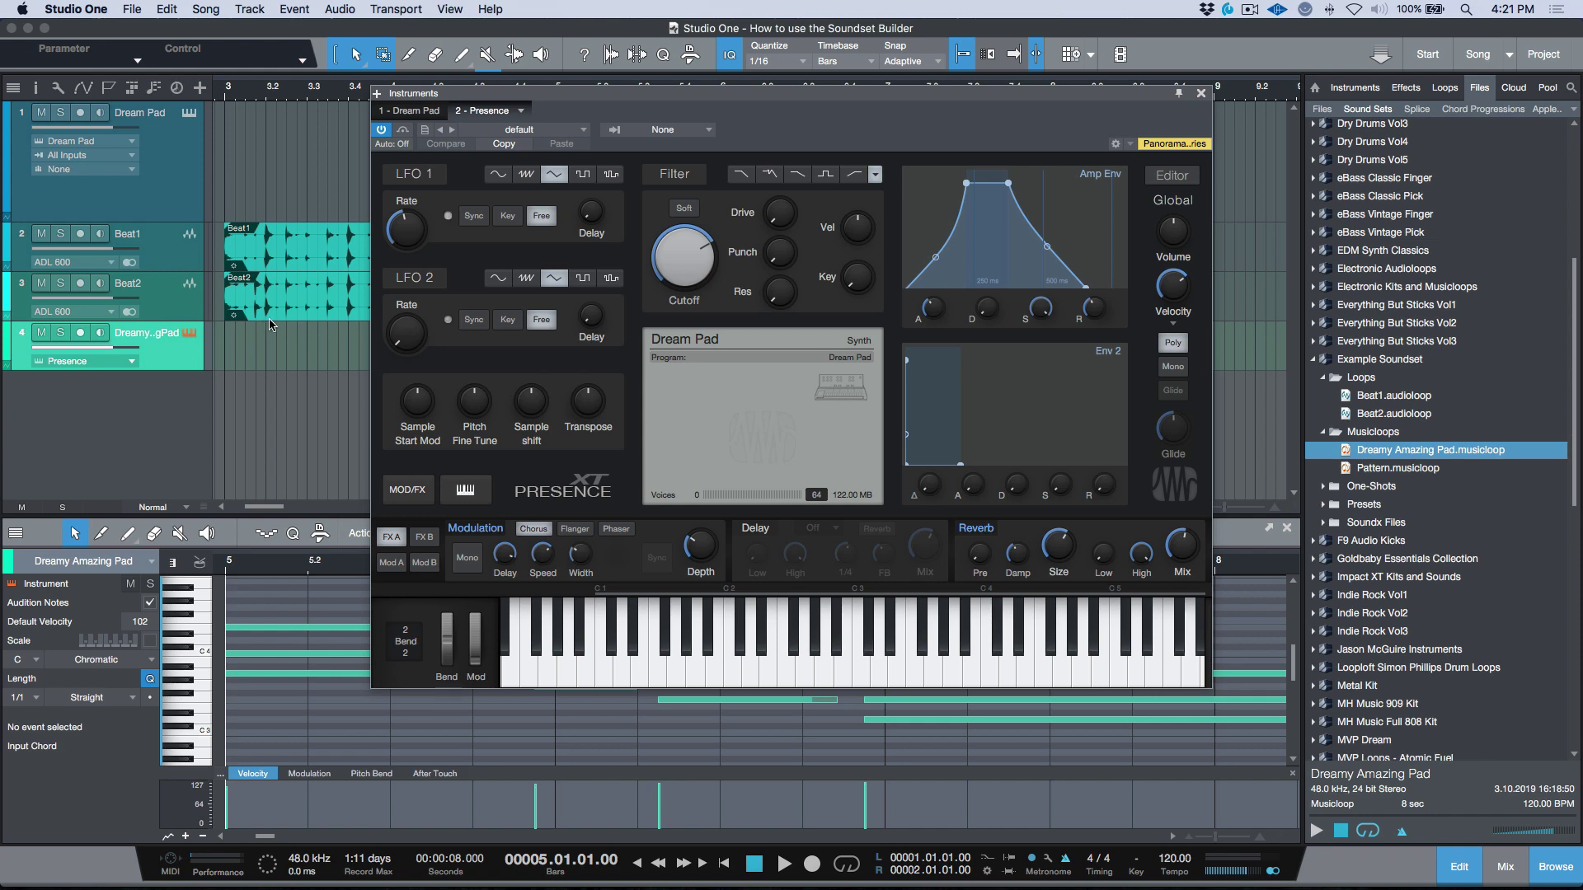
{"action": "left_click", "coordinate": [1201, 94]}
Step: Place Pattern.musicloop on a new track at bar 5, compare its two variations and leave Variation 1 selected
{"action": "left_click_drag", "start_coordinate": [1395, 469], "coordinate": [595, 456]}
{"action": "left_click", "coordinate": [71, 677]}
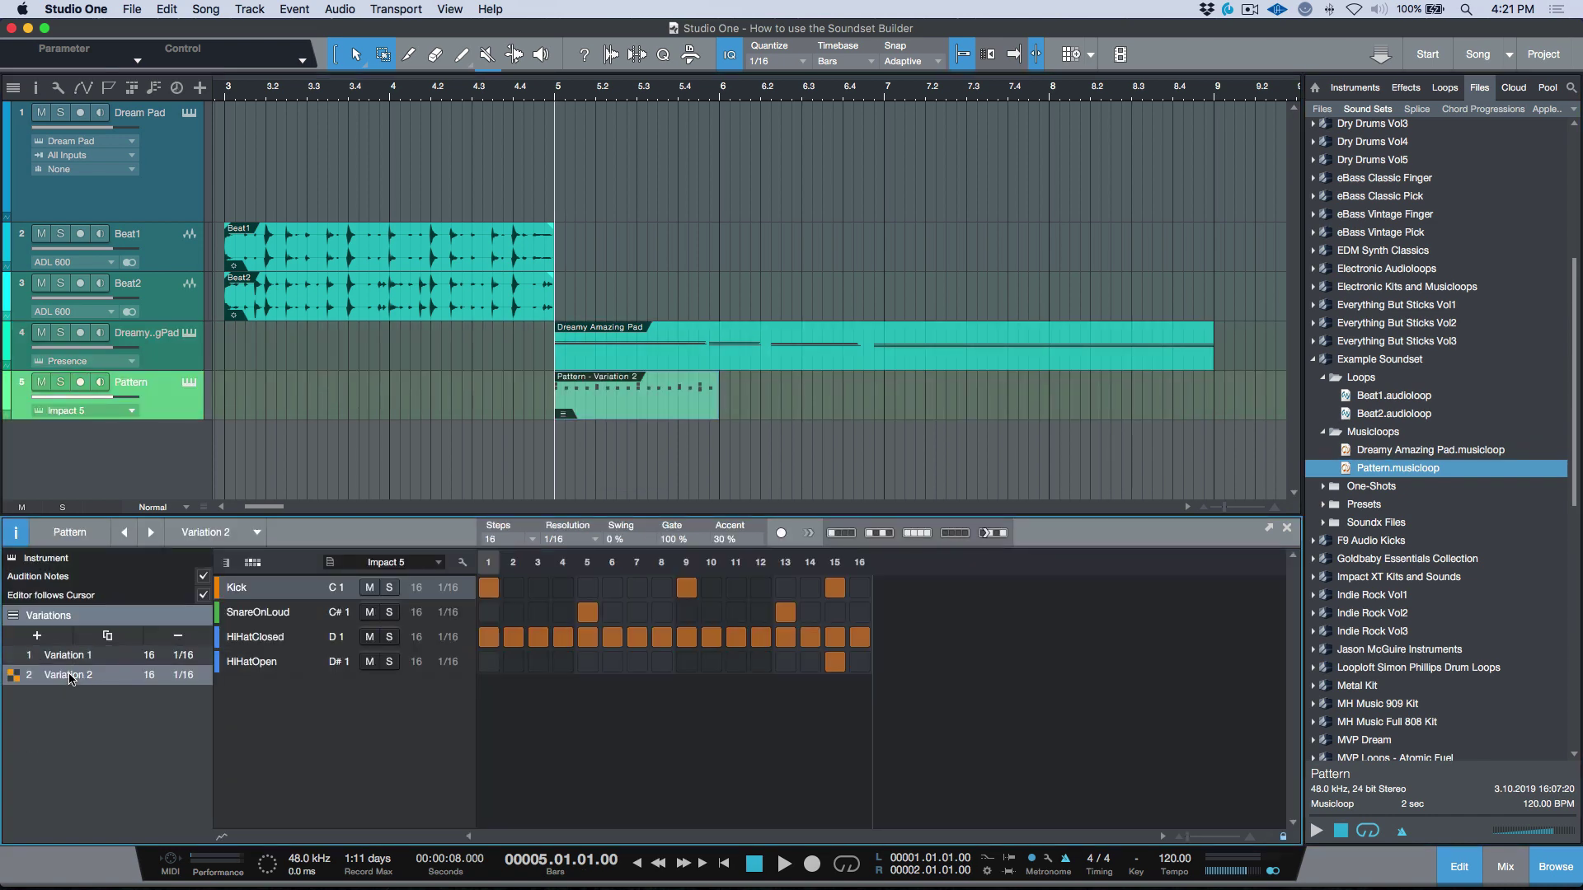
{"action": "left_click", "coordinate": [70, 656]}
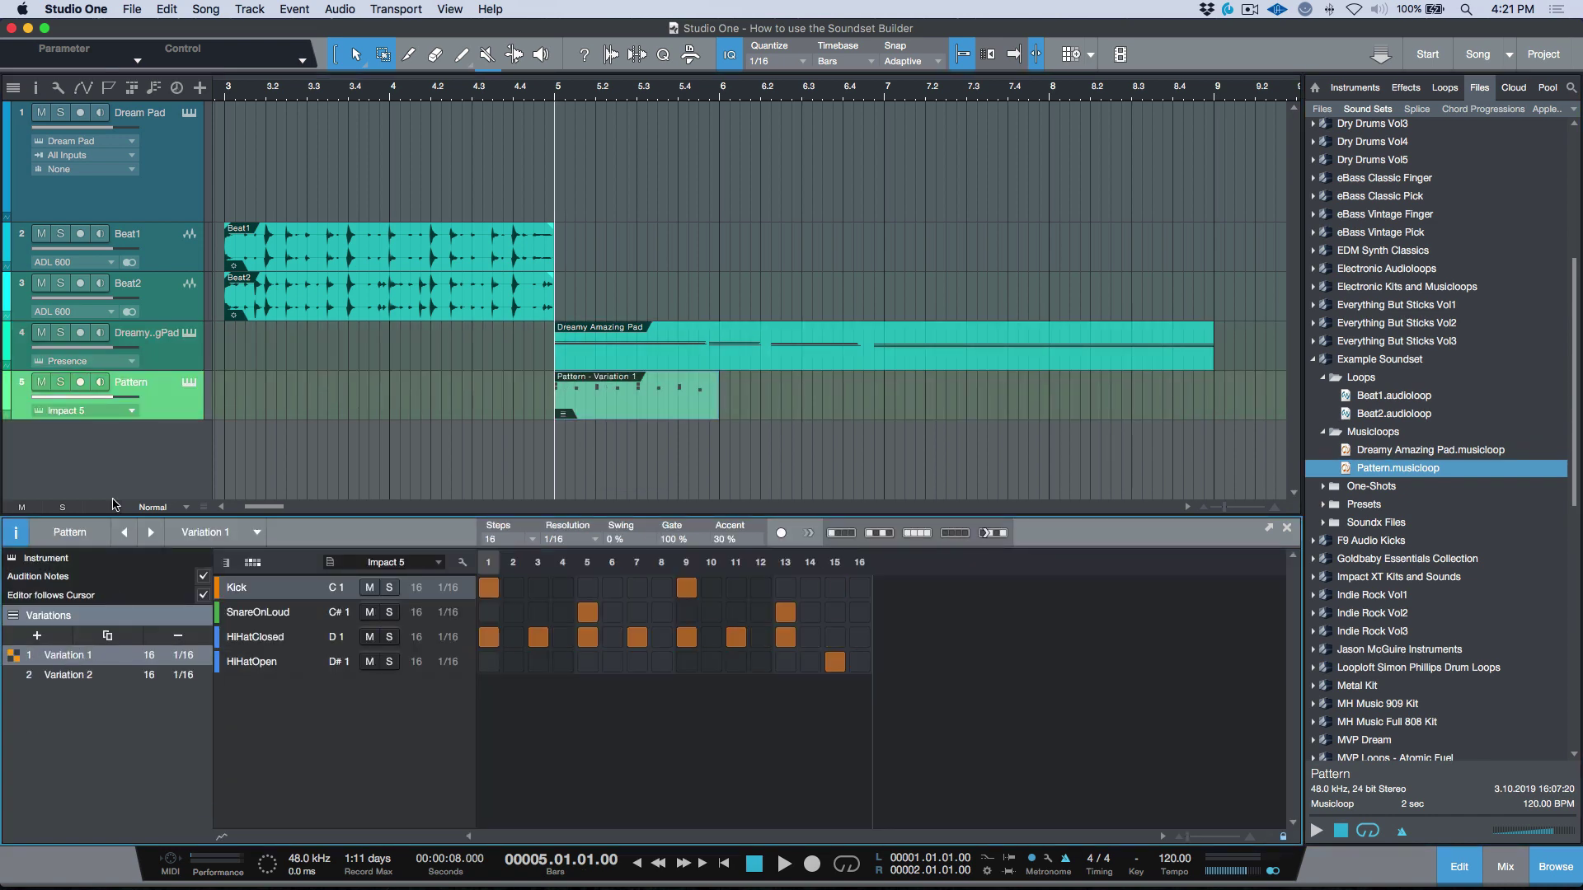
{"action": "left_click", "coordinate": [189, 383]}
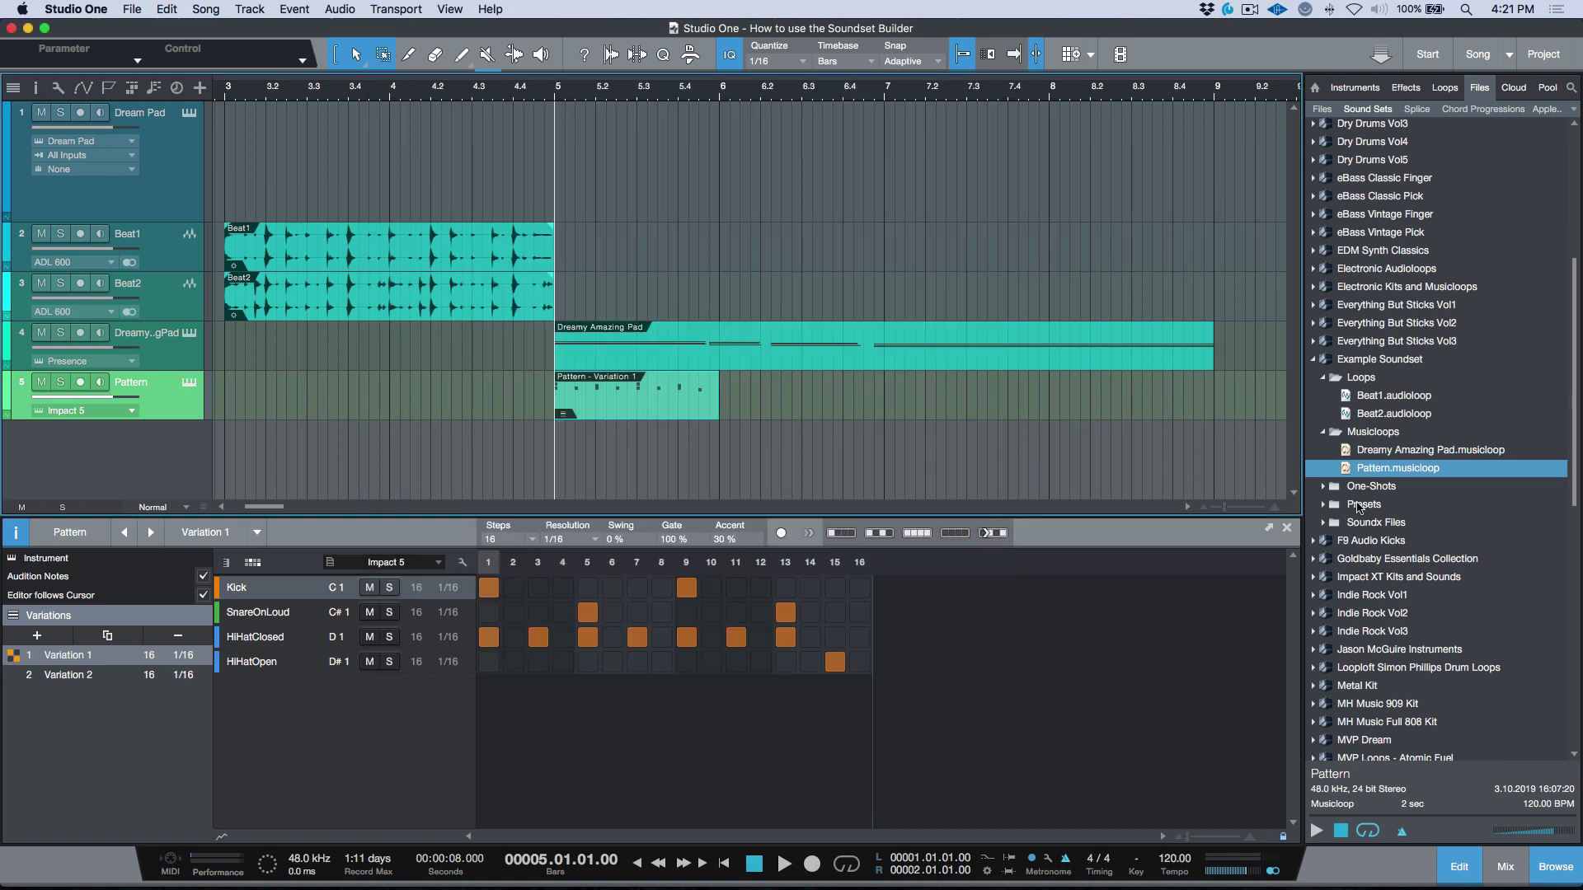
Step: Place HiHatClosed, HiHatOpen, Kick and SnareOnLoud from the One-Shots folder on separate new tracks at bar 6
{"action": "double_click", "coordinate": [1368, 488]}
{"action": "left_click", "coordinate": [1366, 506]}
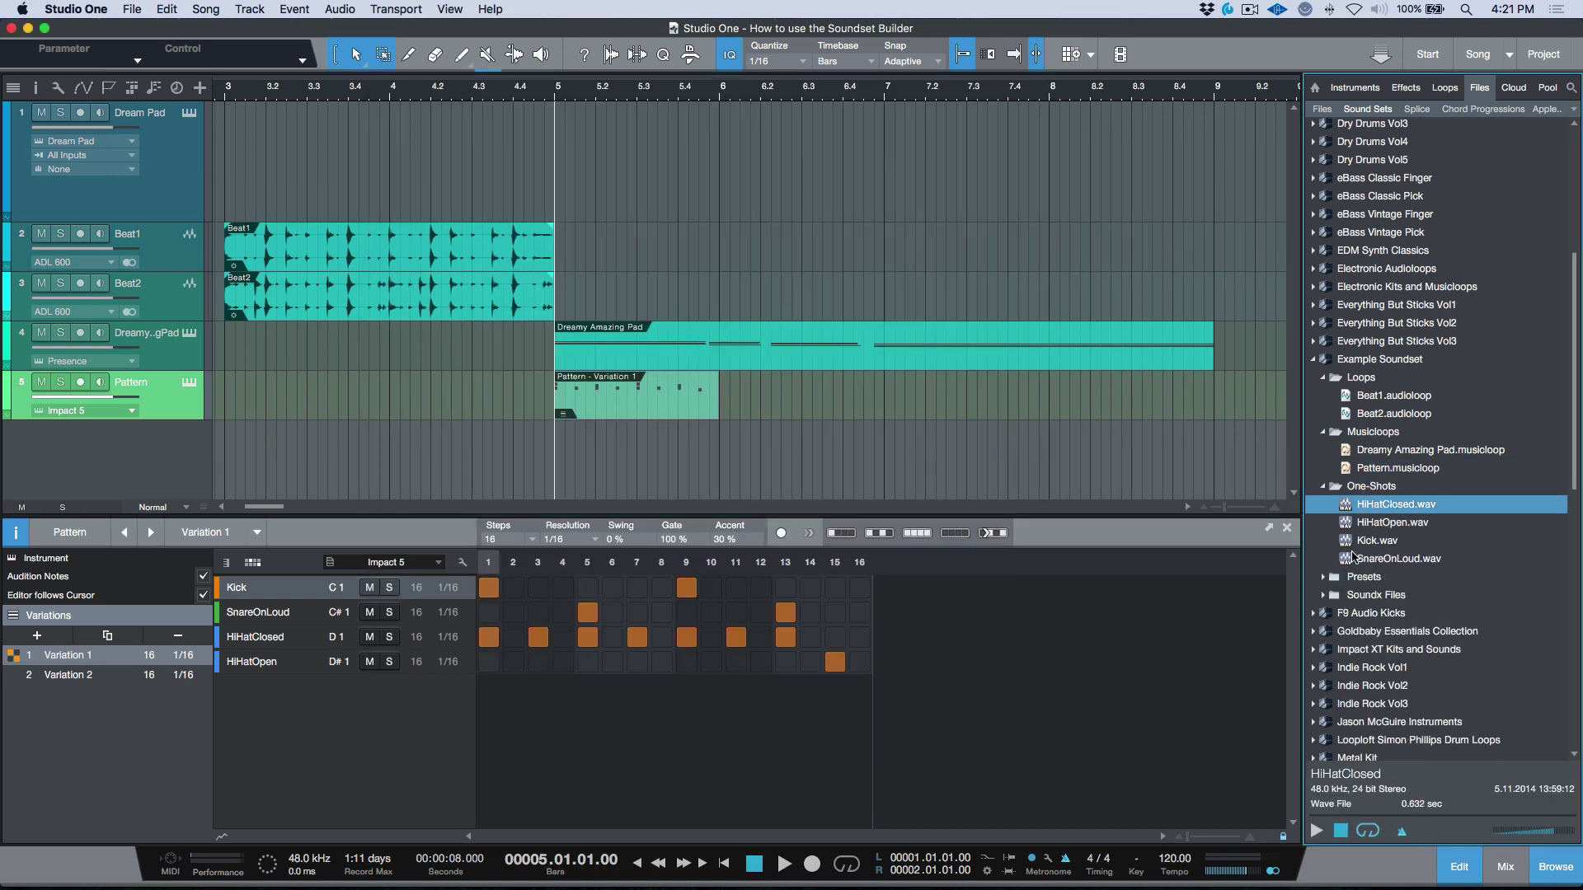
{"action": "left_click", "coordinate": [1357, 558], "text": "shift"}
{"action": "left_click_drag", "start_coordinate": [1349, 508], "coordinate": [754, 462]}
{"action": "scroll", "coordinate": [804, 410], "scroll_direction": "down", "scroll_amount": 1}
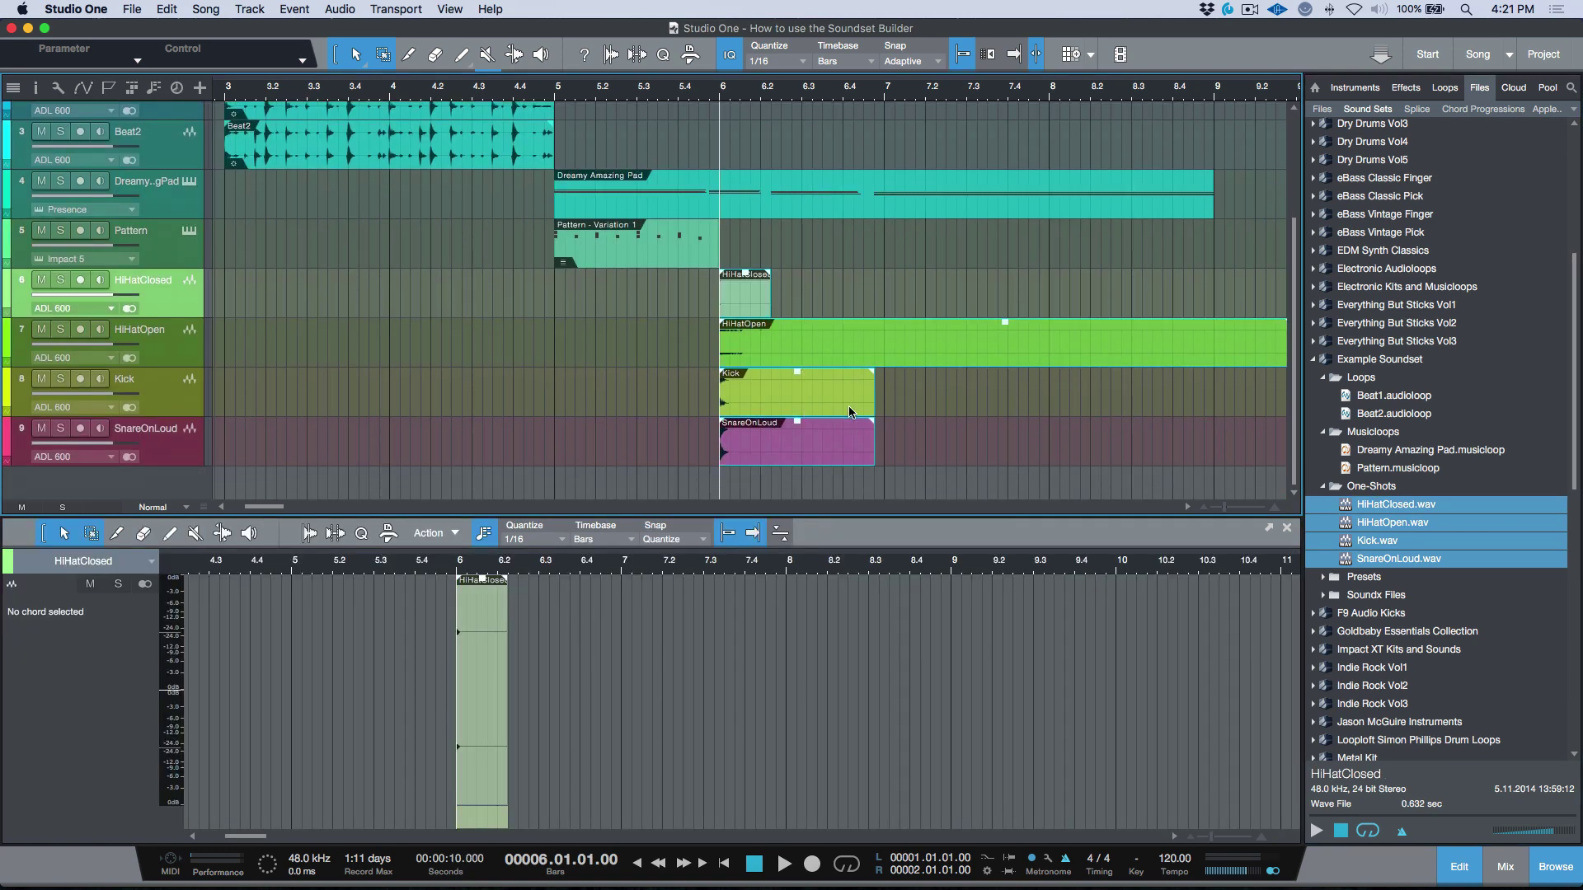
{"action": "scroll", "coordinate": [882, 400], "scroll_direction": "right", "scroll_amount": 5}
{"action": "left_click", "coordinate": [1058, 360]}
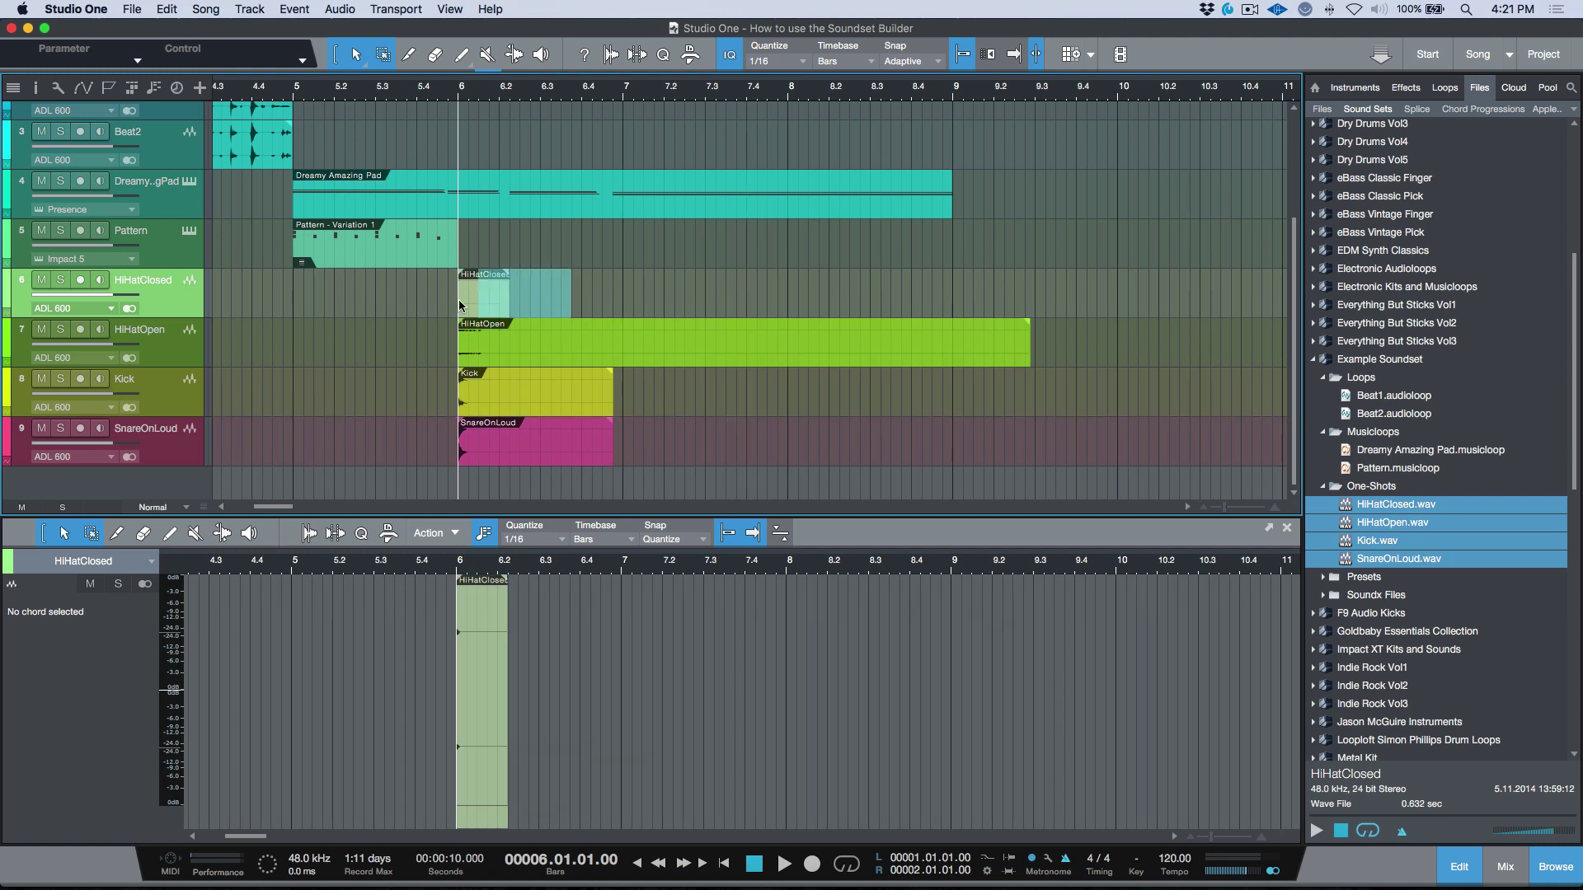
{"action": "left_click", "coordinate": [490, 297]}
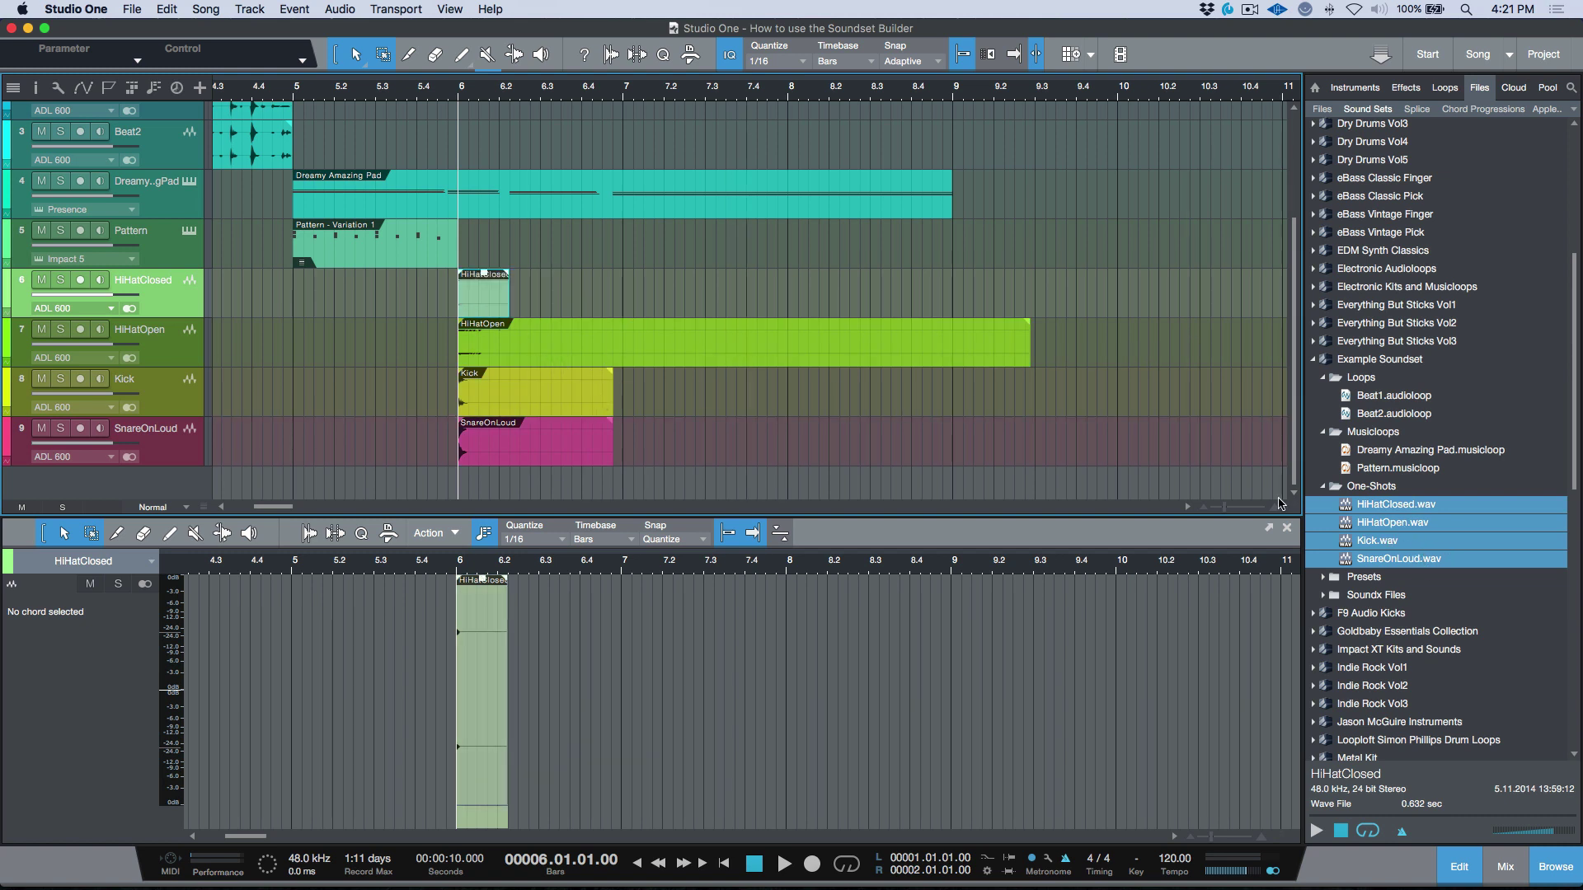
Step: Load the Dreamy Amazing Pad preset from the Insert Your Name Here presets folder on a new instrument track and close its Presence window
{"action": "double_click", "coordinate": [1363, 577]}
{"action": "double_click", "coordinate": [1371, 595]}
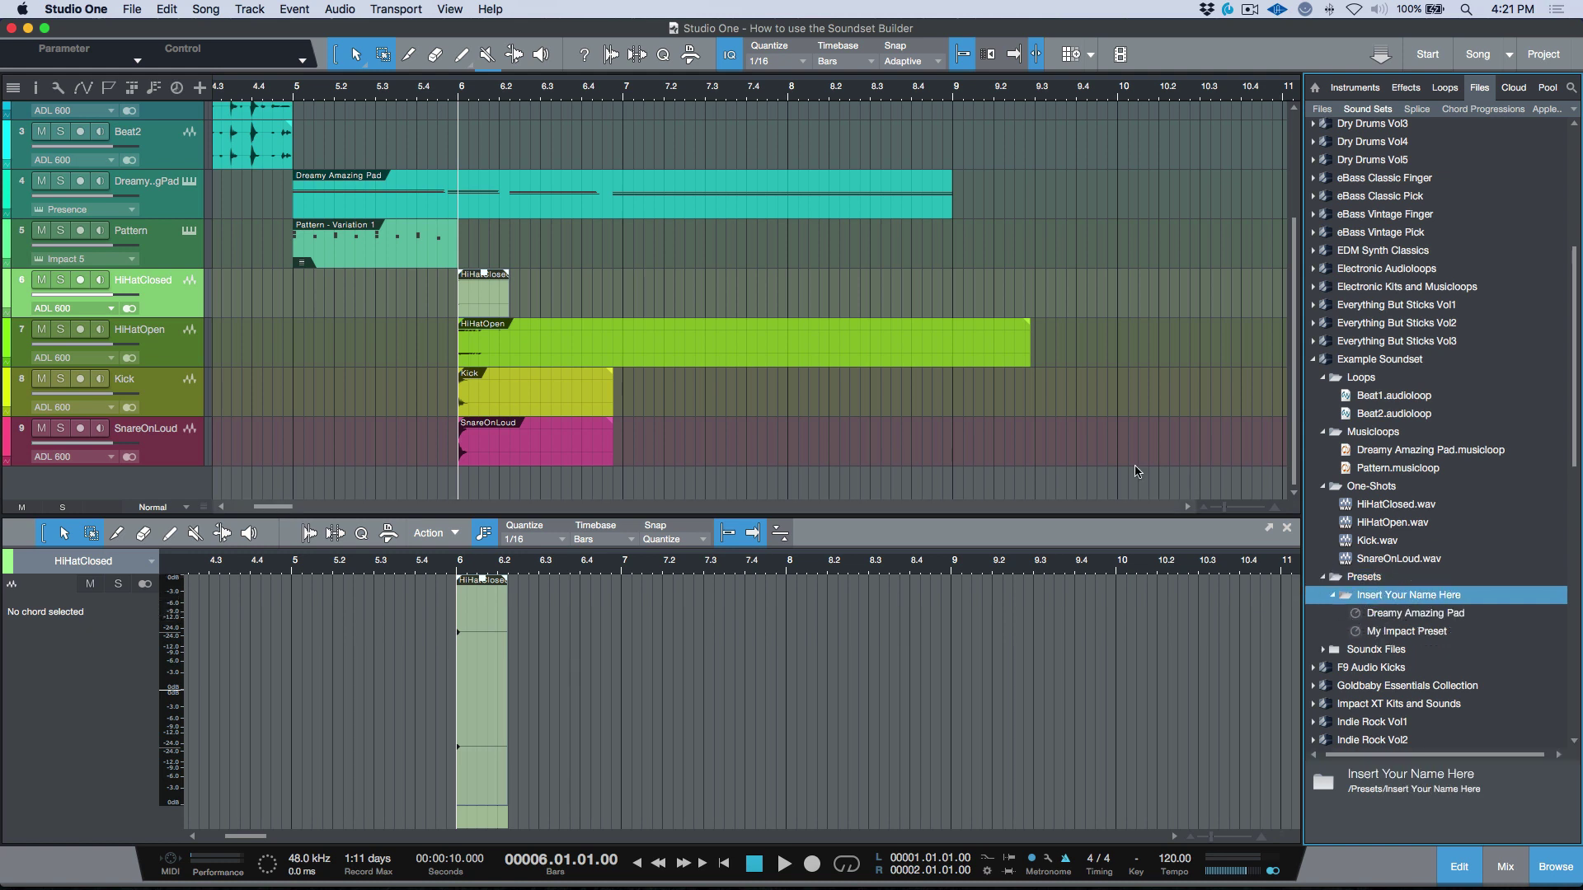
{"action": "left_click_drag", "start_coordinate": [1367, 625], "coordinate": [804, 476]}
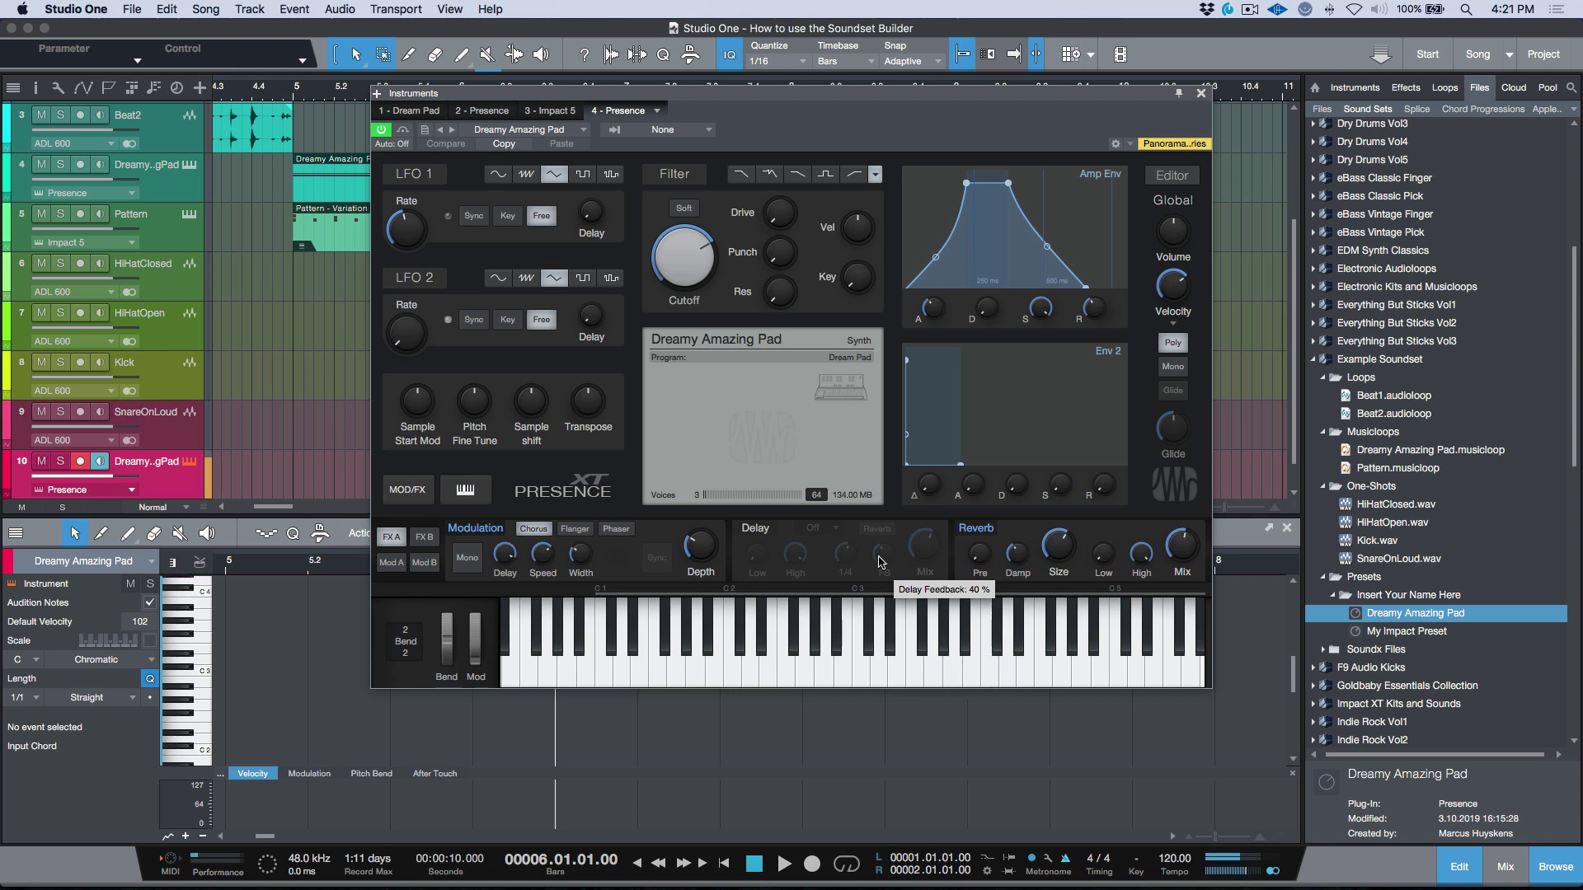
{"action": "left_click", "coordinate": [1201, 96]}
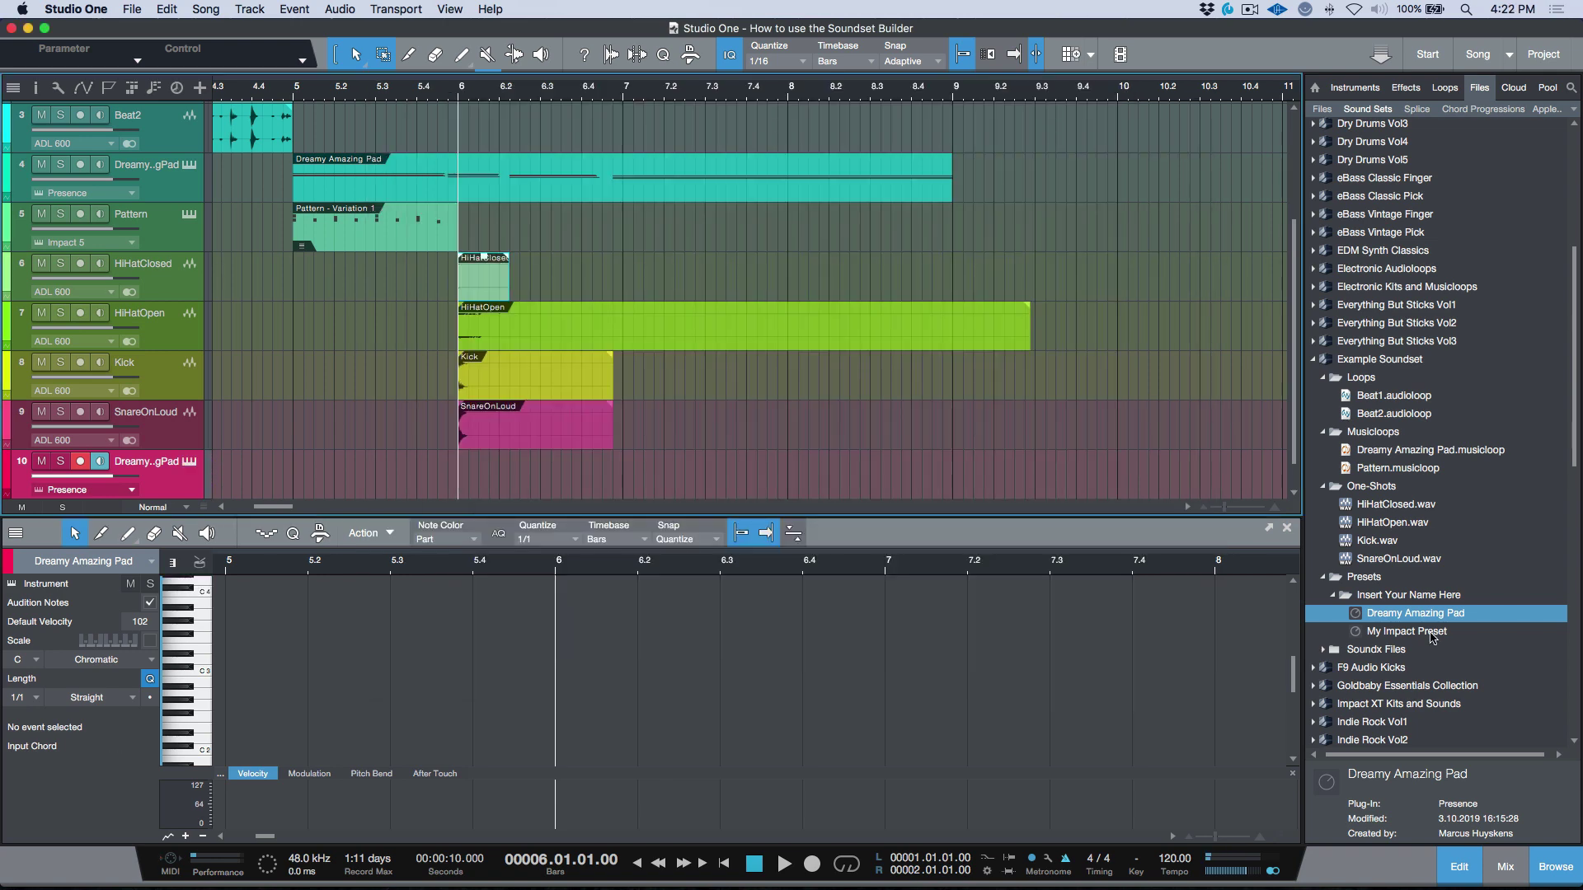
Step: Load My Impact Preset from the Insert Your Name Here presets folder on a new instrument track
{"action": "left_click", "coordinate": [1359, 632]}
{"action": "scroll", "coordinate": [1061, 399], "scroll_direction": "down", "scroll_amount": 1}
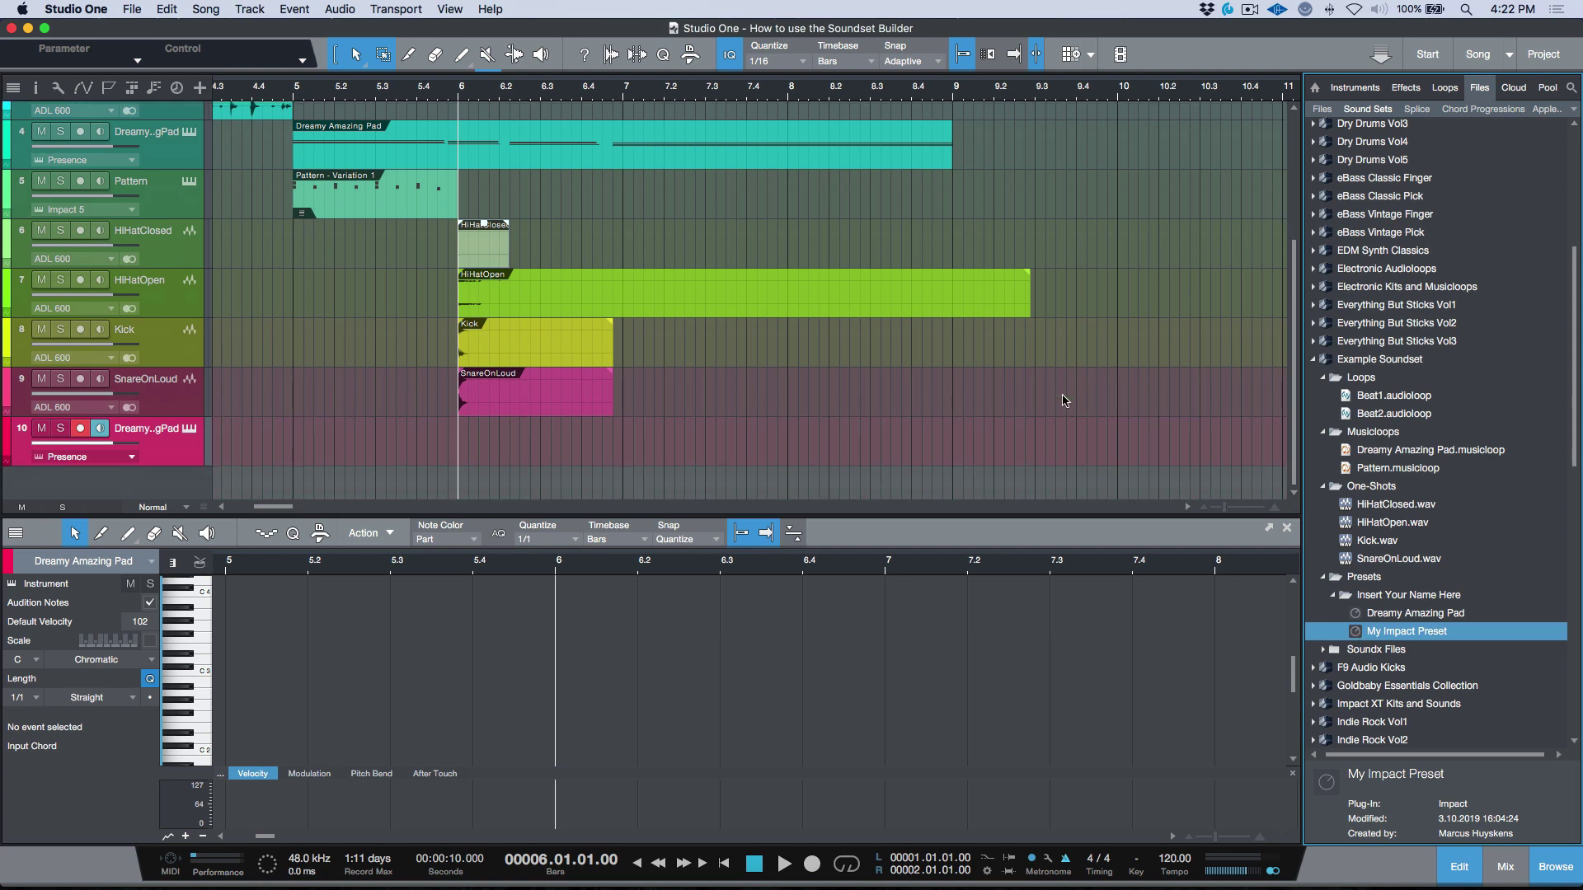
{"action": "left_click_drag", "start_coordinate": [989, 509], "coordinate": [989, 508]}
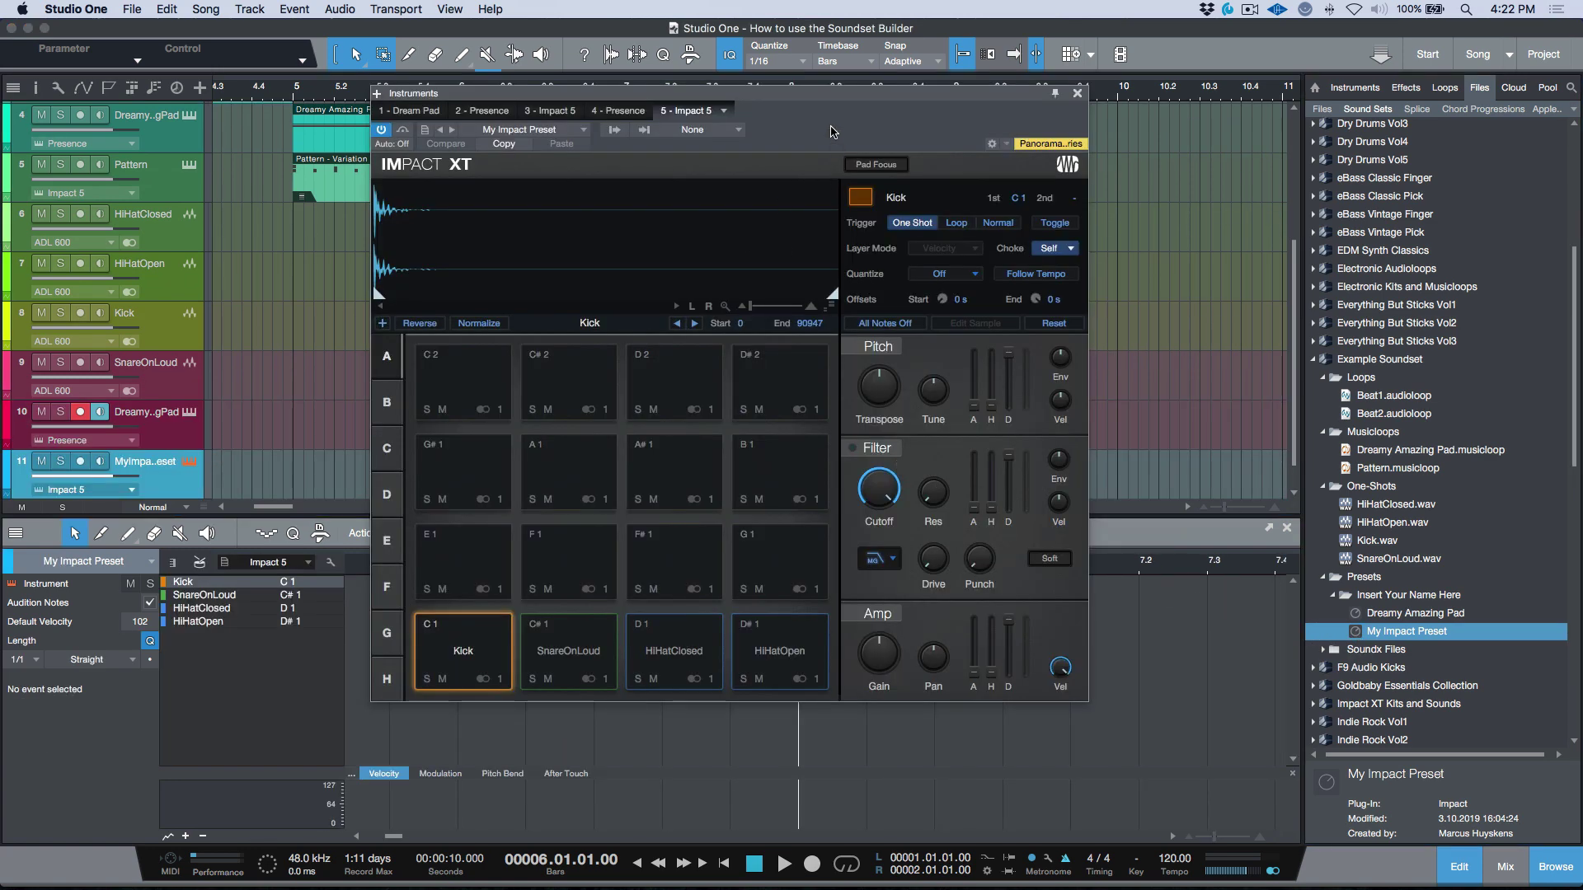
Step: Audition the Kick, SnareOnLoud, HiHatClosed and HiHatOpen pads of My Impact Preset in Impact XT
{"action": "left_click", "coordinate": [657, 645]}
{"action": "left_click", "coordinate": [779, 651]}
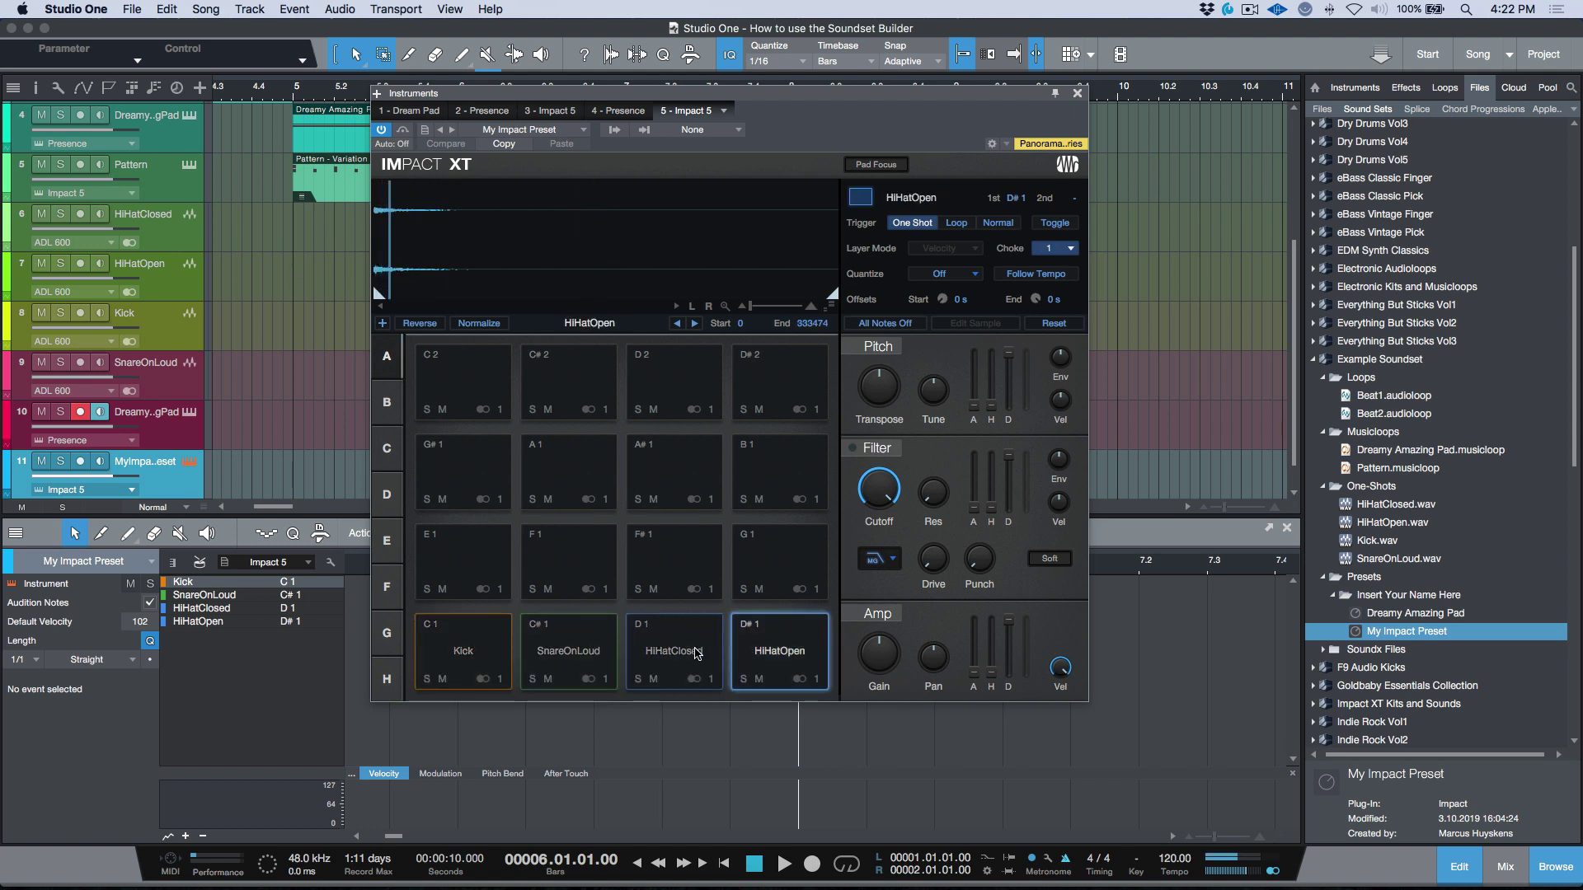
{"action": "left_click", "coordinate": [779, 651]}
{"action": "left_click", "coordinate": [673, 651]}
{"action": "left_click", "coordinate": [569, 652]}
{"action": "left_click", "coordinate": [495, 652]}
{"action": "left_click", "coordinate": [525, 651]}
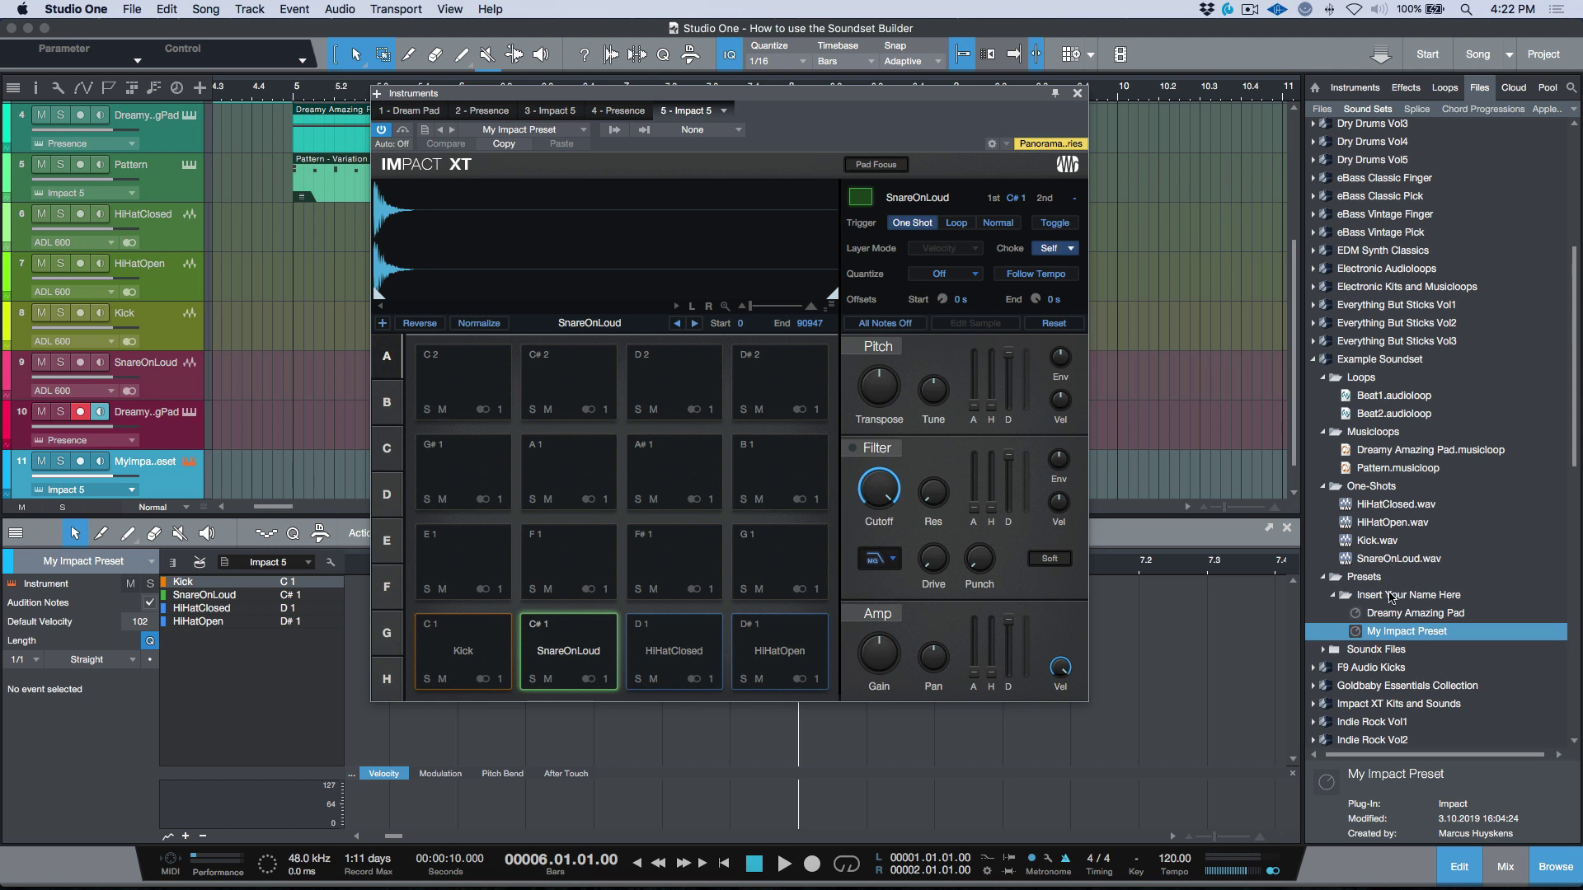
Step: Examine how Impact XT's preset list groups presets into vendor folders such as Insert Your Name Here and MH Music
{"action": "left_click", "coordinate": [580, 131]}
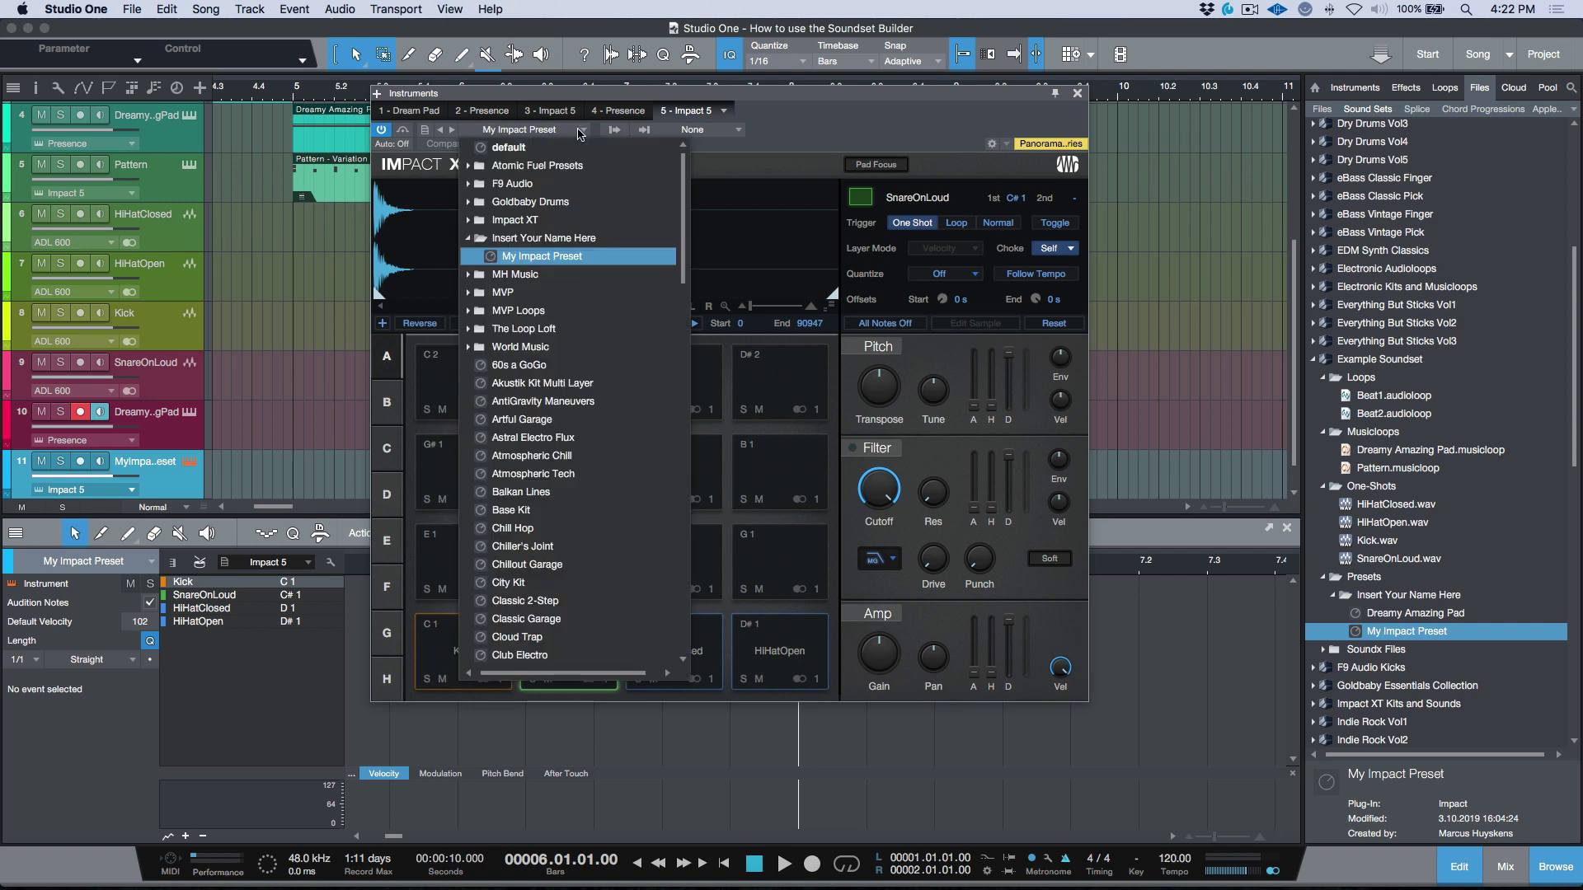
{"action": "left_click", "coordinate": [554, 238]}
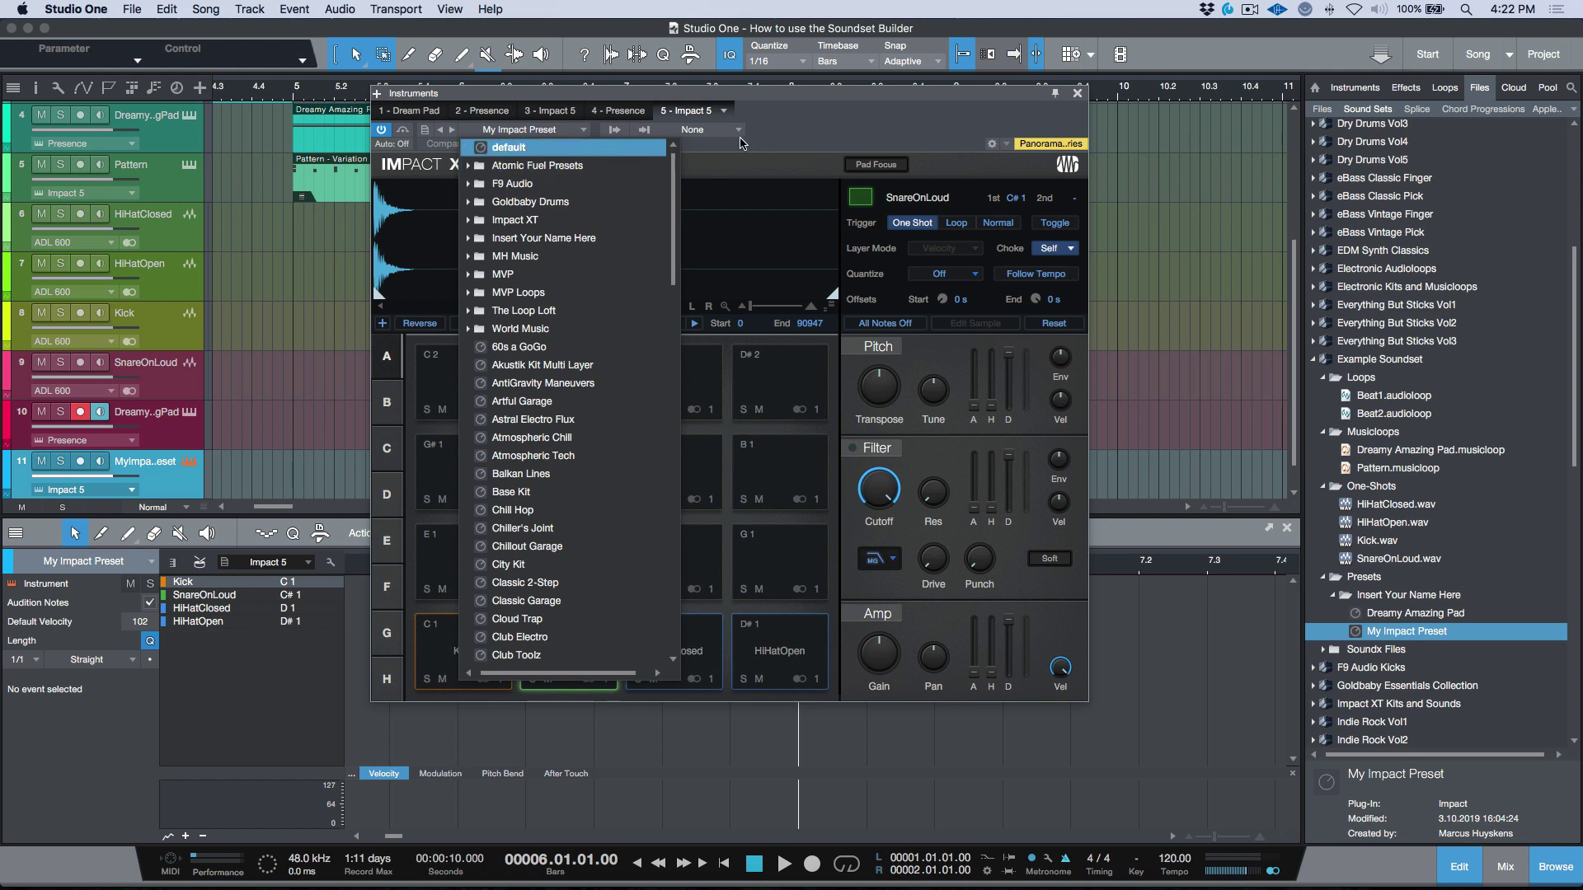
{"action": "scroll", "coordinate": [569, 340], "scroll_direction": "down", "scroll_amount": 15}
{"action": "scroll", "coordinate": [569, 584], "scroll_direction": "up", "scroll_amount": 15}
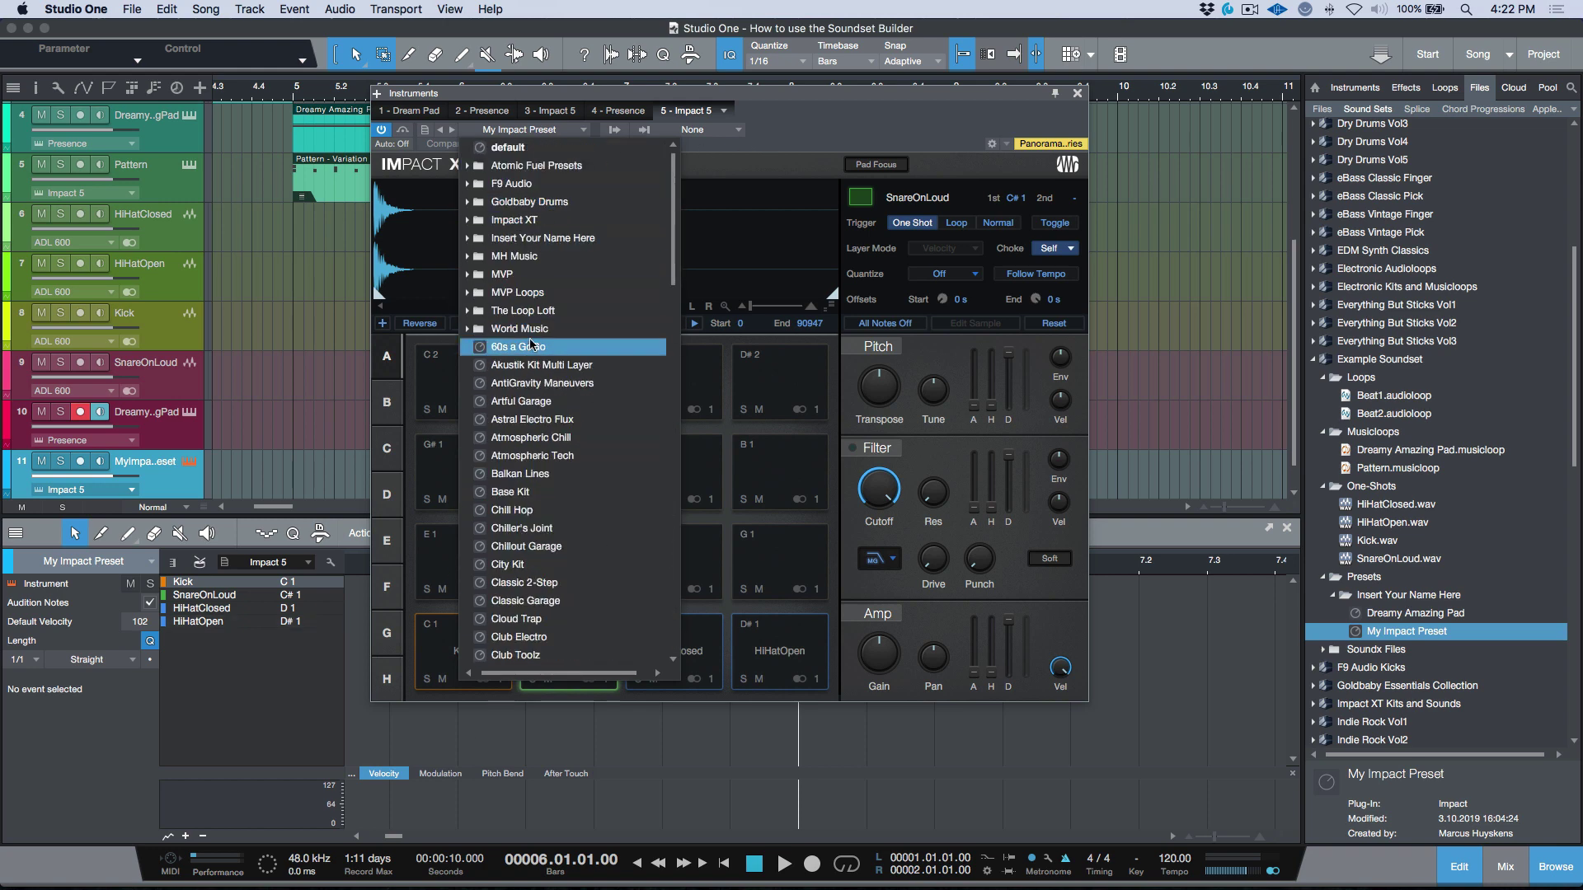
{"action": "left_click", "coordinate": [549, 258]}
{"action": "left_click", "coordinate": [546, 256]}
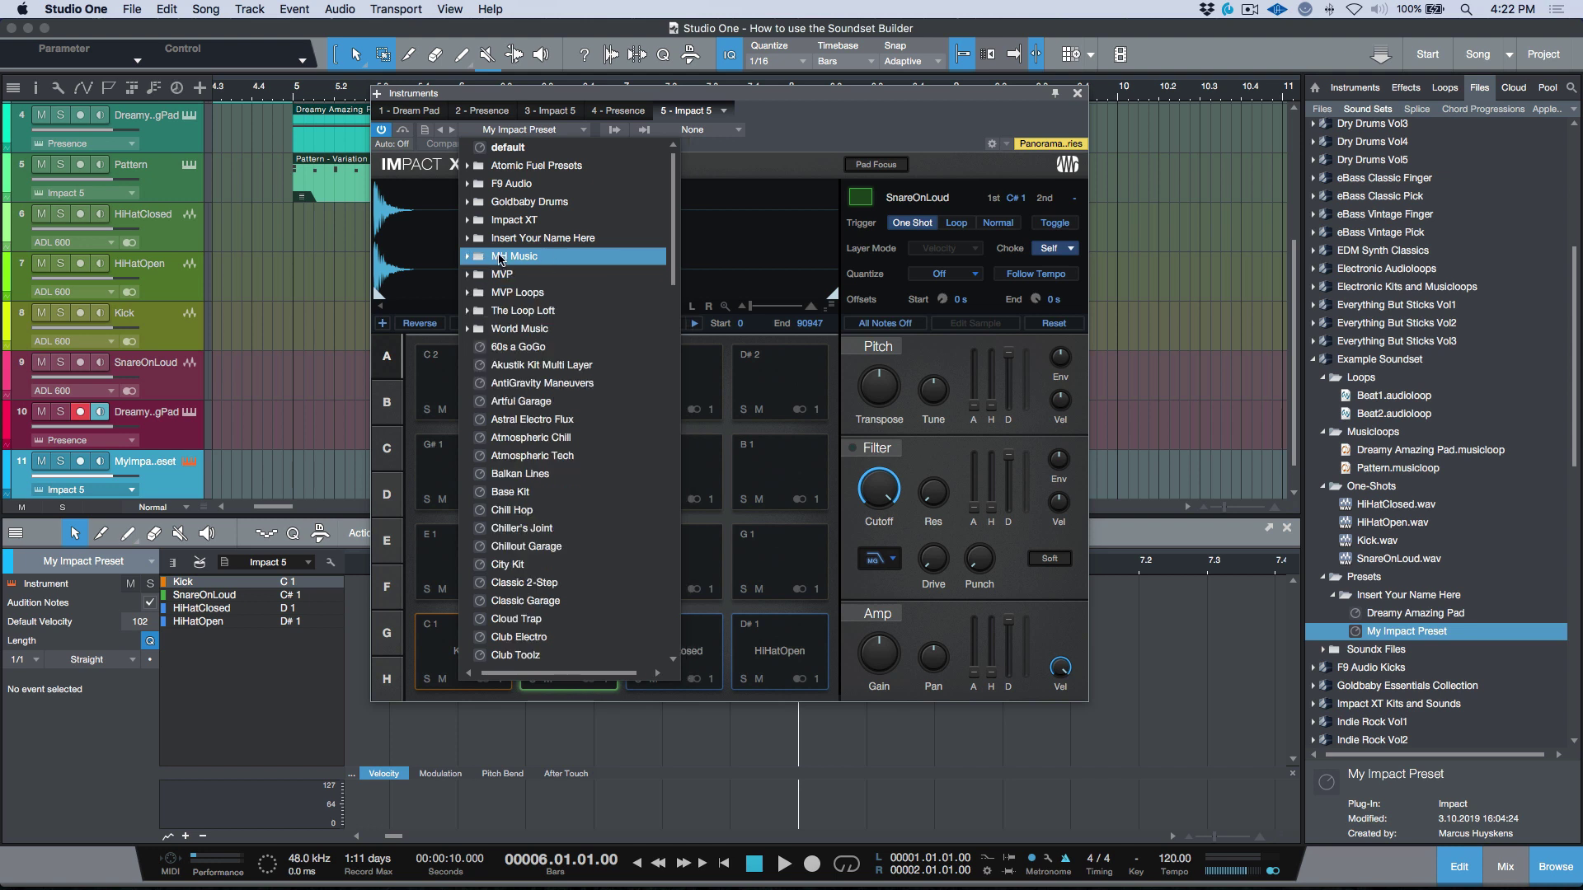
Step: Check the Insert Your Name Here folder in Impact XT's preset list against the same-named folder in Example Soundset's Presets
{"action": "left_click", "coordinate": [544, 239]}
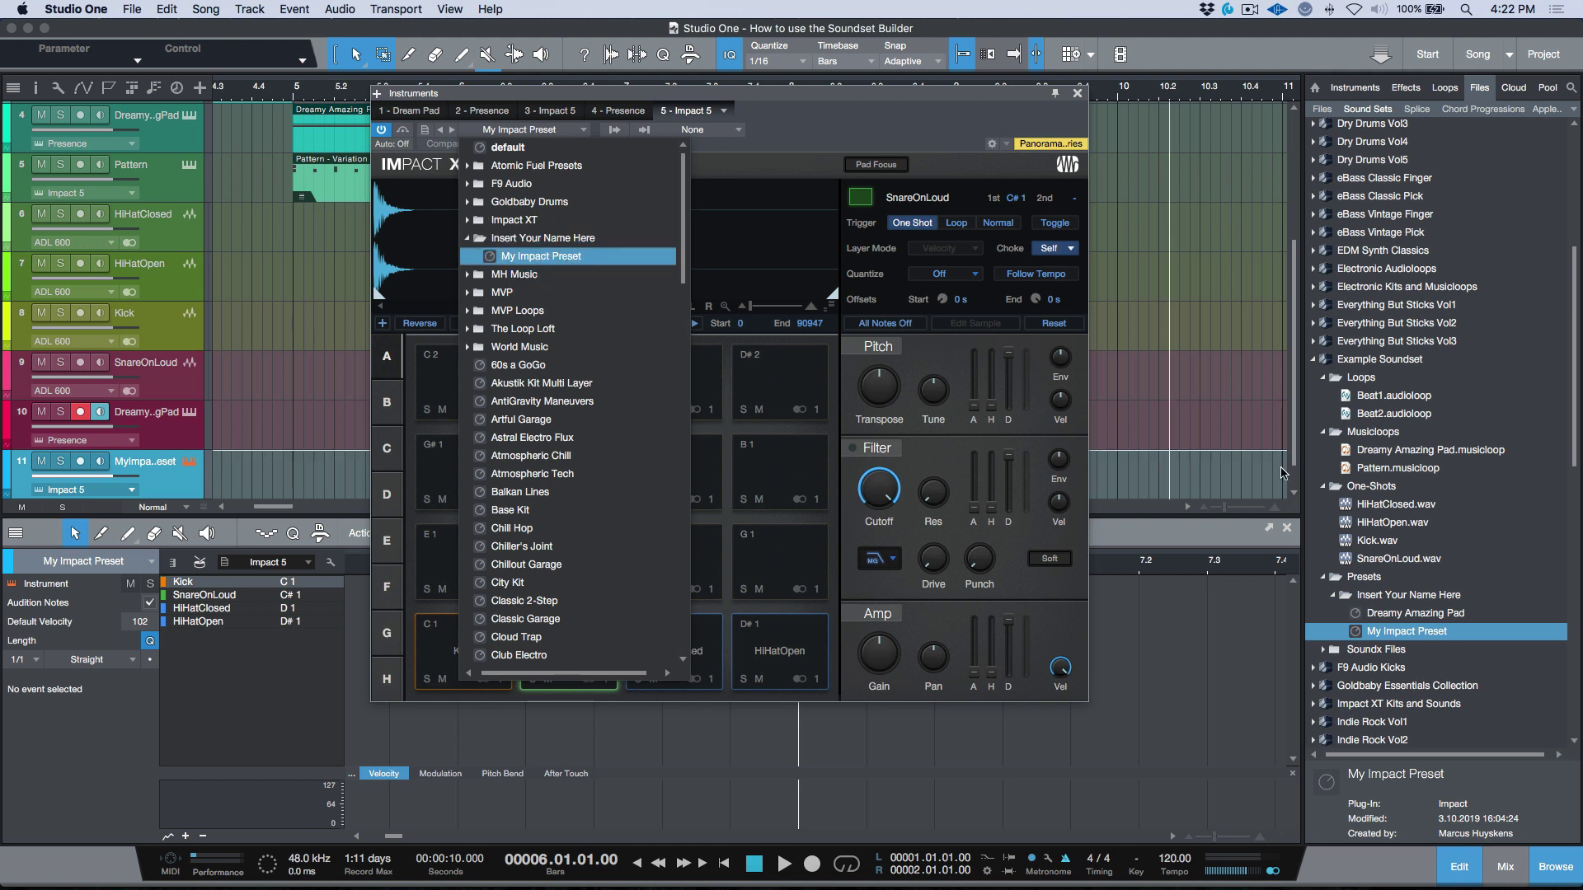
{"action": "left_click", "coordinate": [1399, 601]}
{"action": "left_click", "coordinate": [1400, 601]}
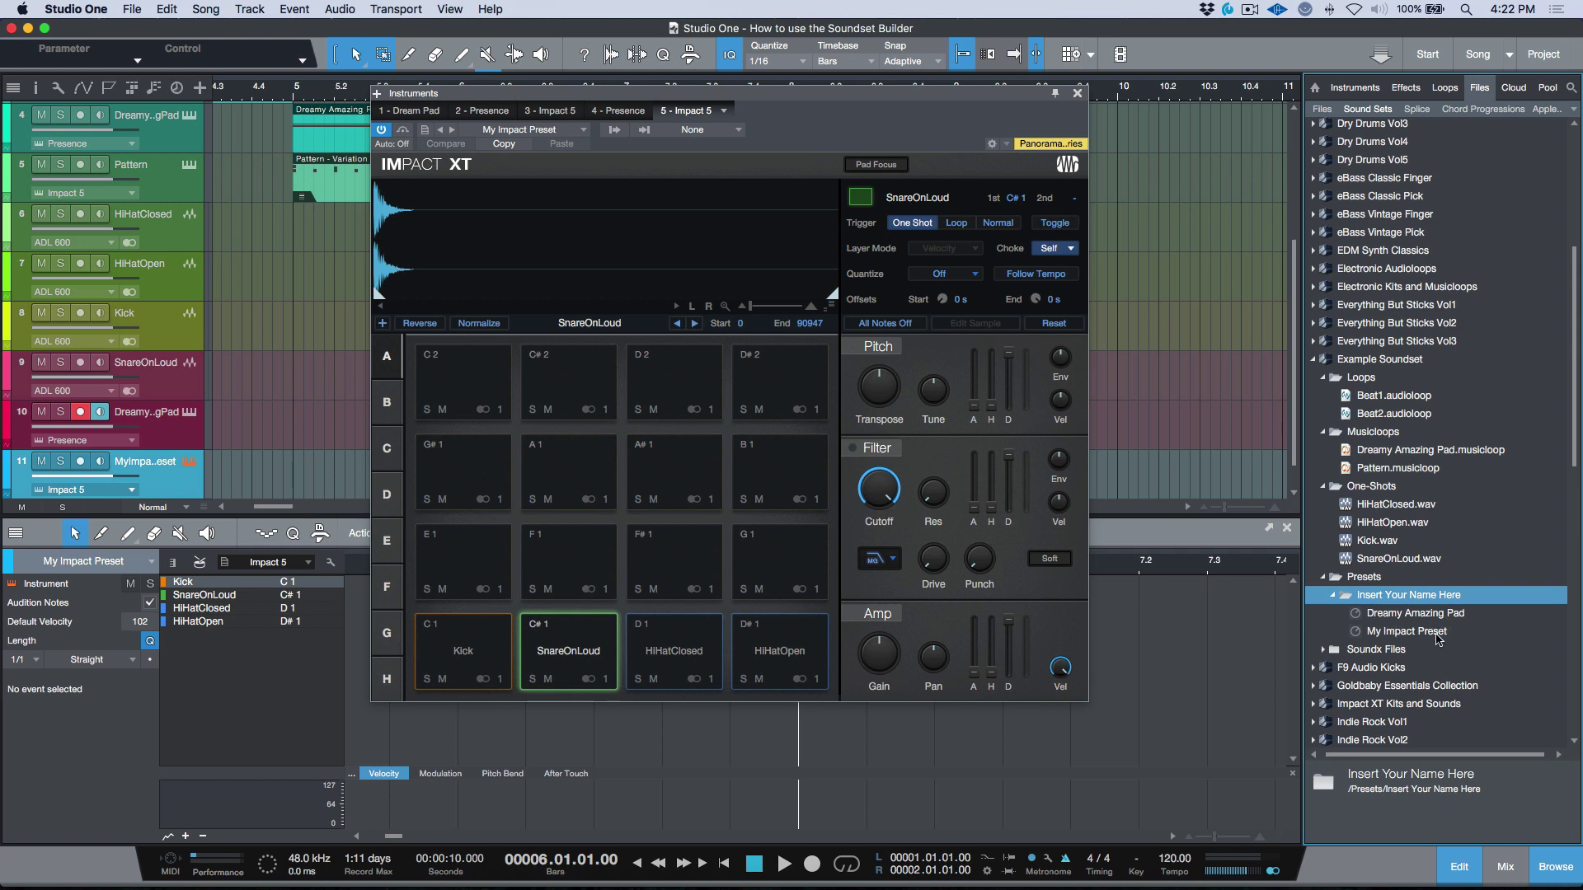
{"action": "left_click", "coordinate": [567, 130]}
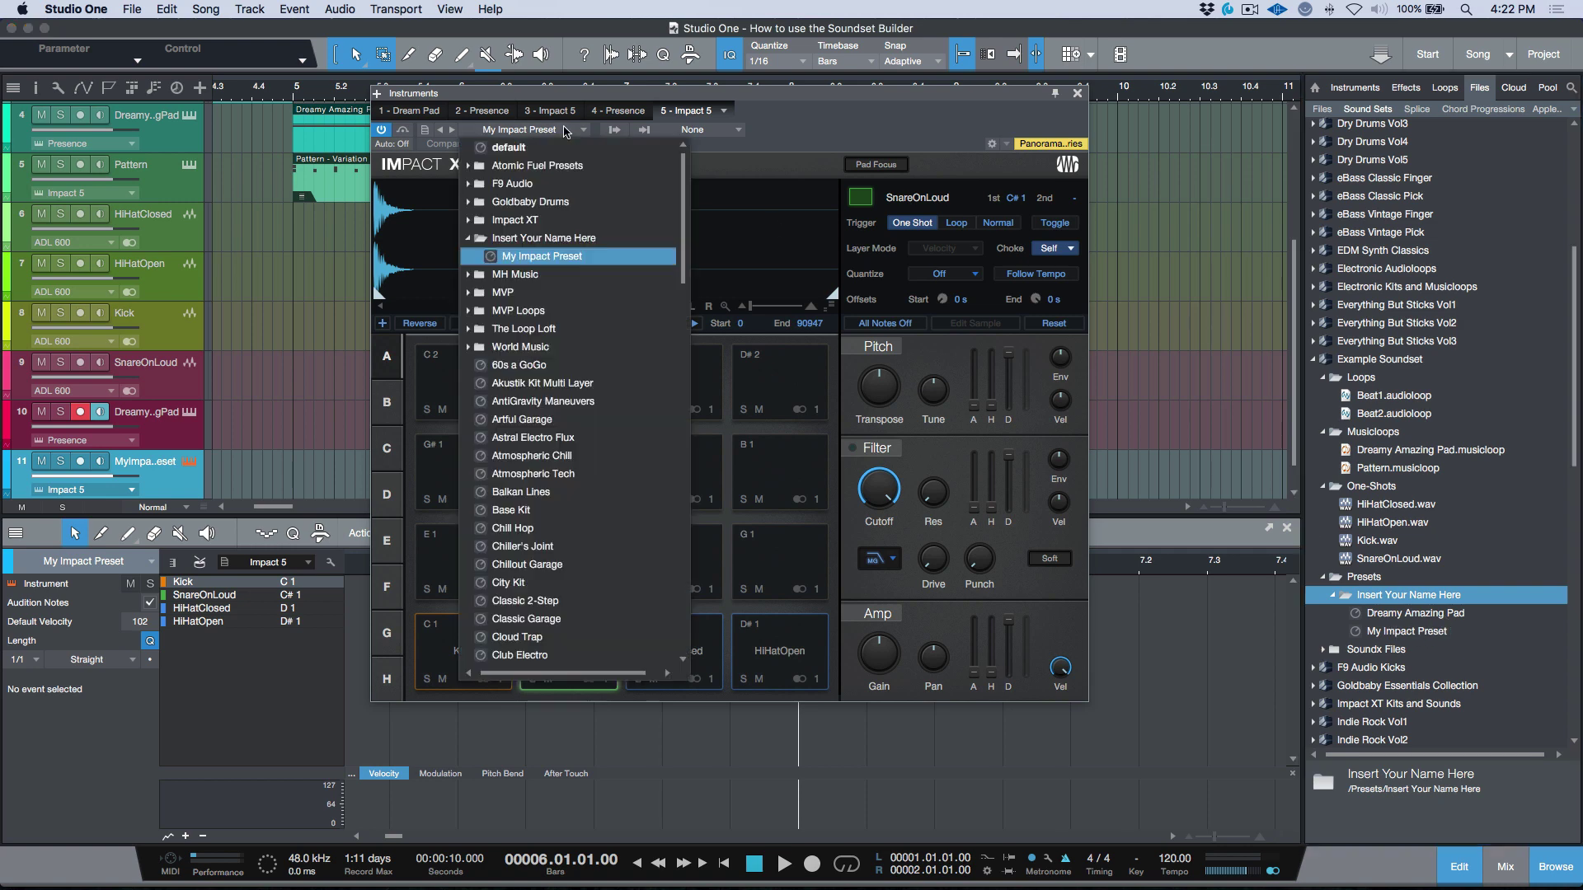
{"action": "left_click", "coordinate": [610, 251]}
Step: Switch to the Presence instrument holding Dreamy Amazing Pad and check the Insert Your Name Here folder in its preset list
{"action": "left_click", "coordinate": [636, 113]}
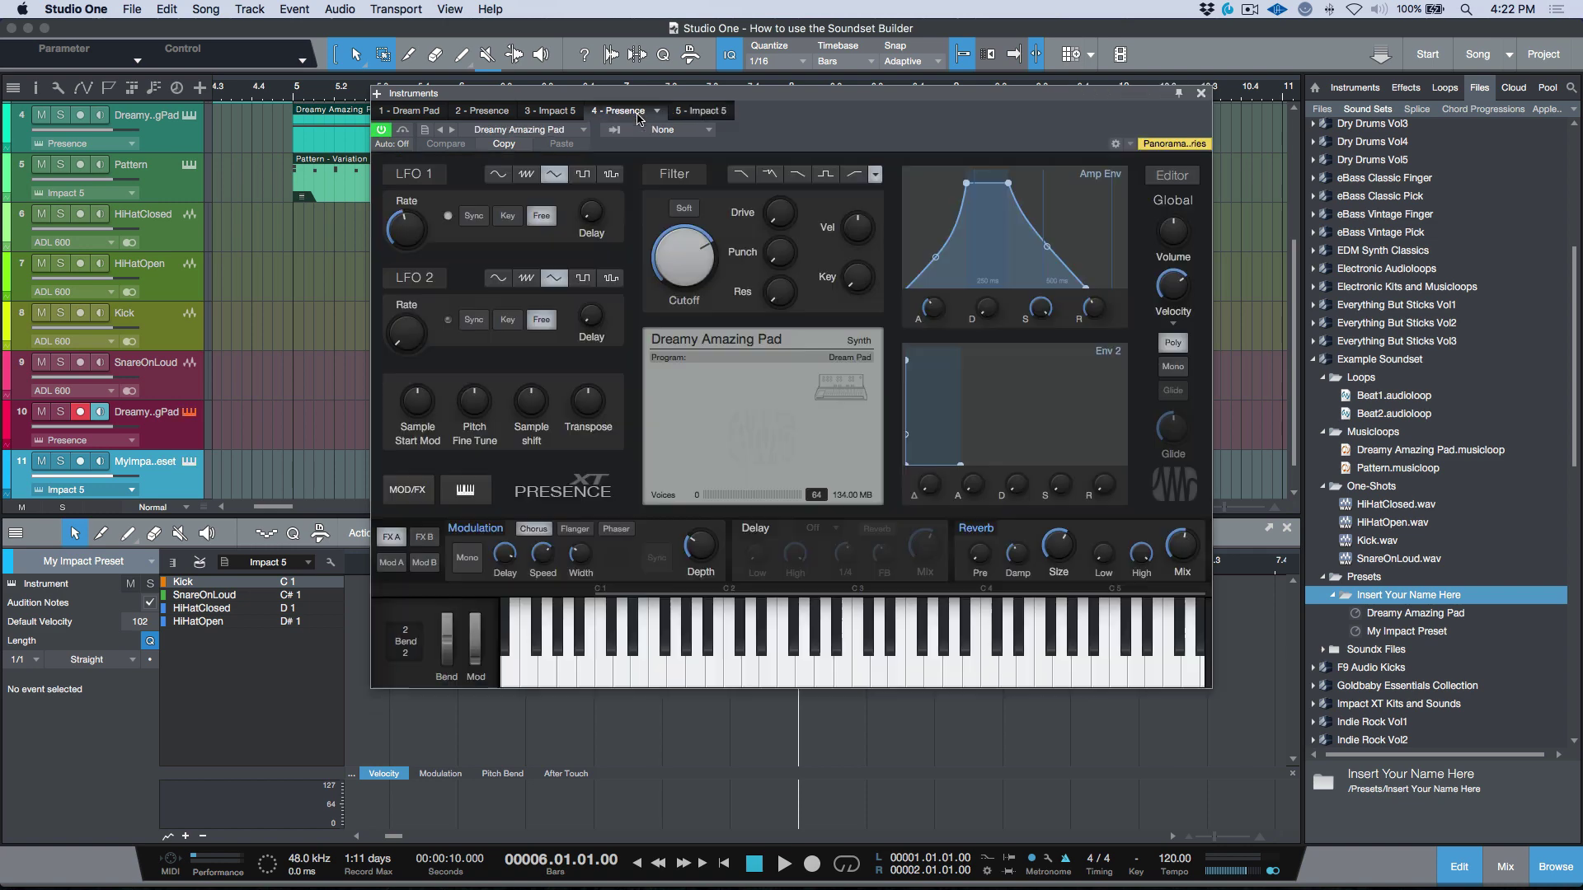
{"action": "left_click", "coordinate": [536, 131]}
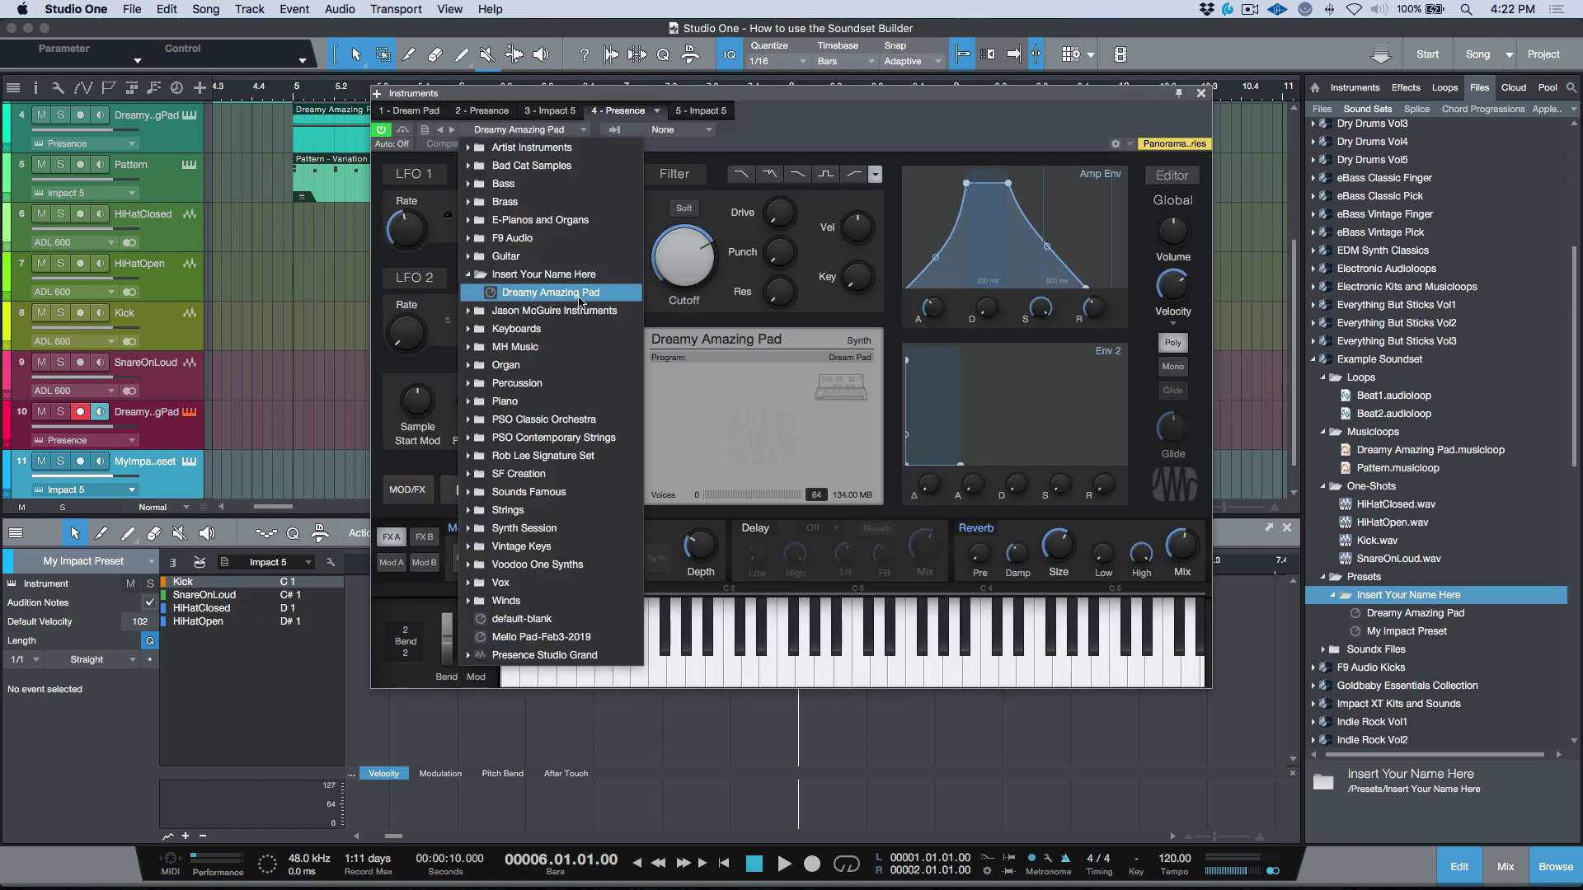
{"action": "left_click", "coordinate": [816, 118]}
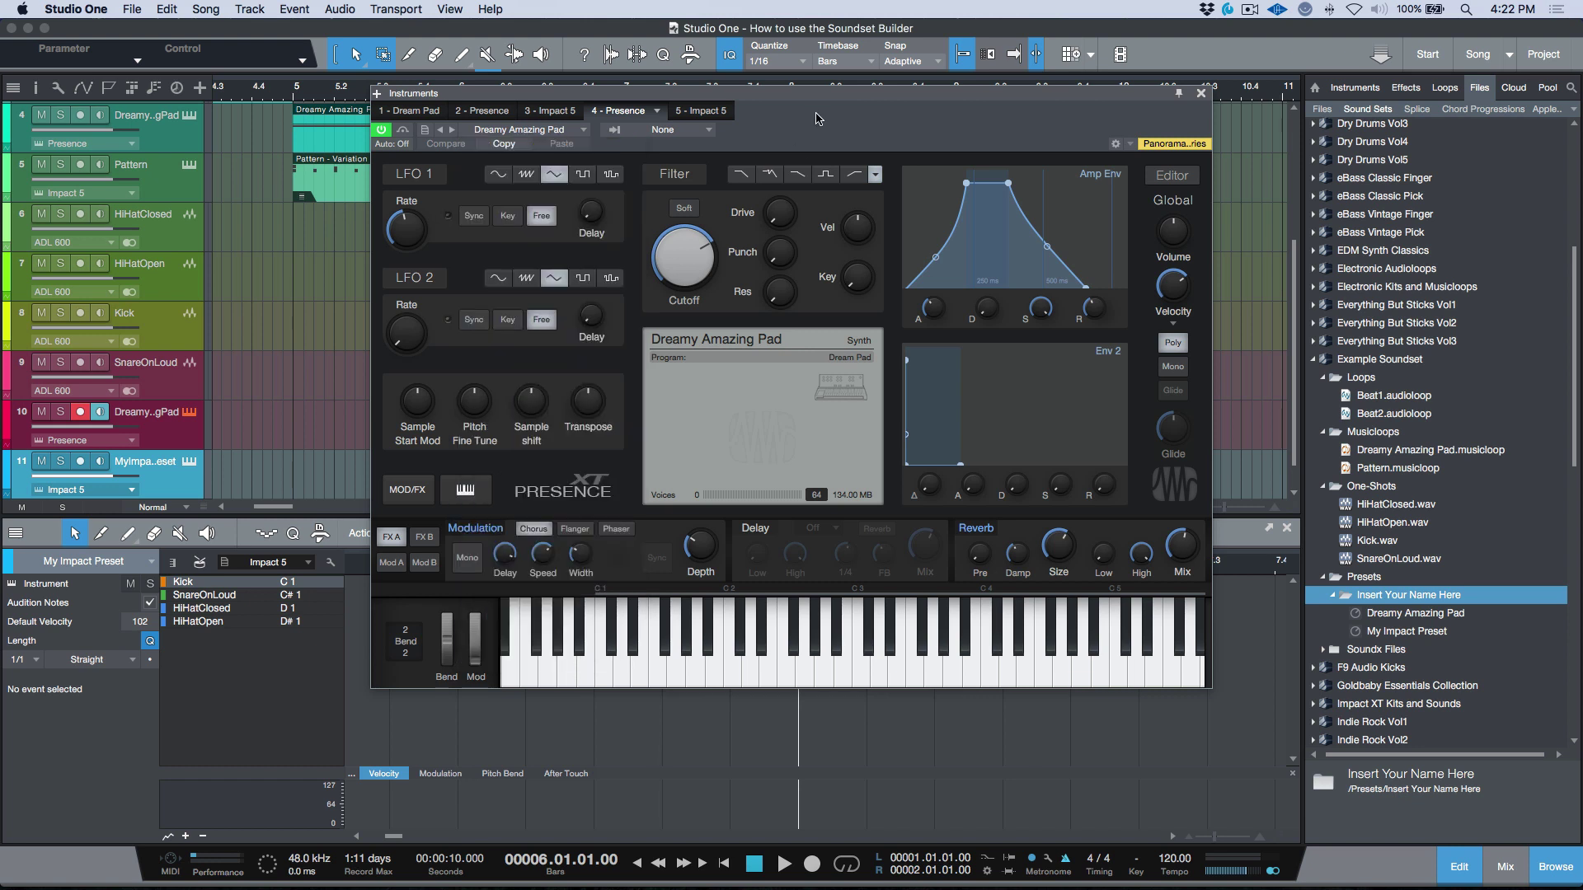